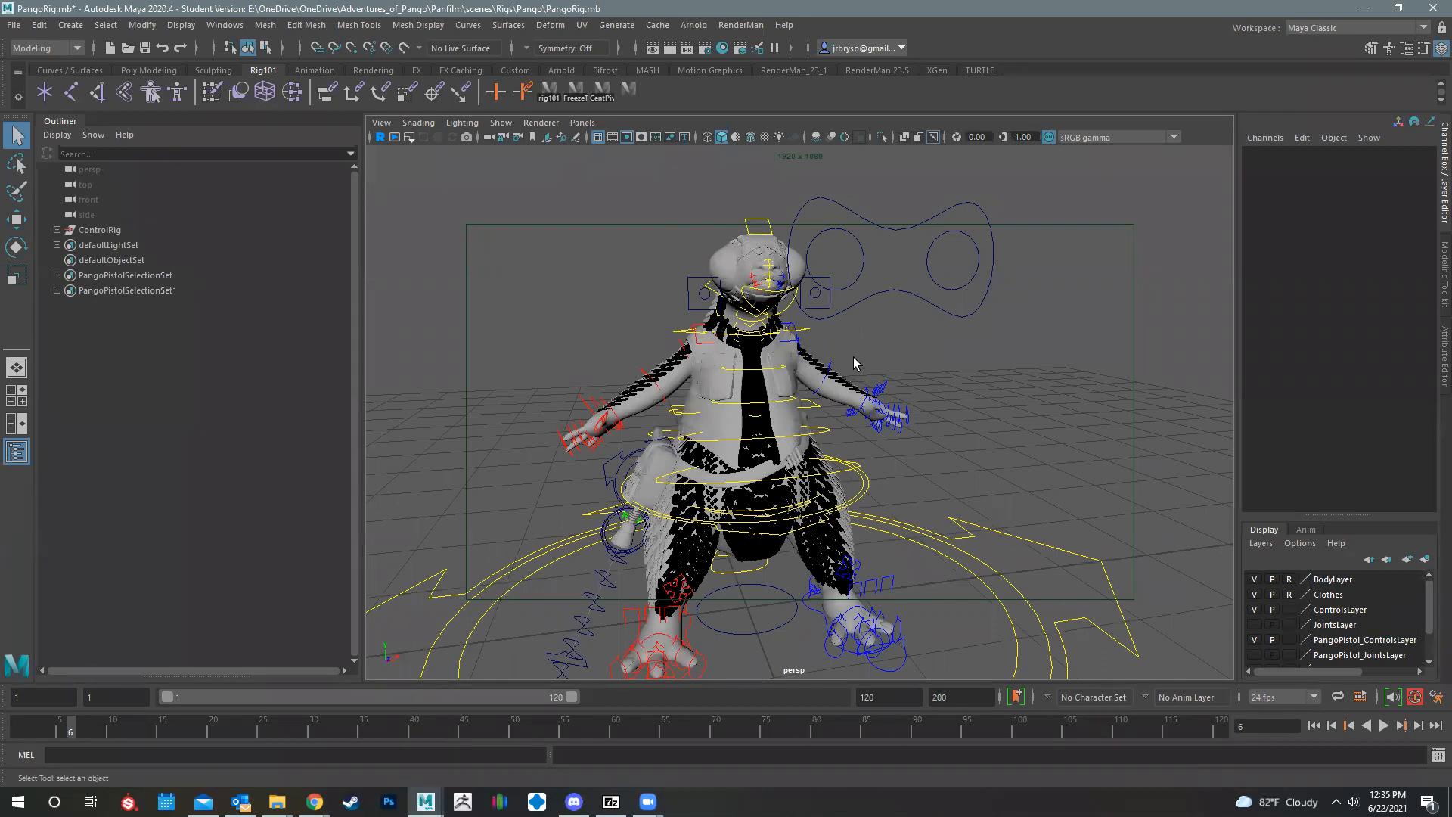
# Step: Try moving the left mouth corner control, MouthConLeft, beside the character's head, undoing each move
pyautogui.keyDown('alt'); pyautogui.moveTo(854, 357); pyautogui.dragTo(888, 316); pyautogui.keyUp('alt')
pyautogui.moveTo(905, 371)
pyautogui.keyDown('alt'); pyautogui.mouseDown()
pyautogui.moveTo(941, 399)
pyautogui.moveTo(912, 391)
pyautogui.mouseUp(); pyautogui.keyUp('alt')
pyautogui.keyDown('alt'); pyautogui.moveTo(830, 379); pyautogui.dragTo(832, 454, button='middle'); pyautogui.keyUp('alt')
pyautogui.keyDown('alt'); pyautogui.moveTo(832, 454); pyautogui.dragTo(850, 357, button='right'); pyautogui.keyUp('alt')
pyautogui.keyDown('alt'); pyautogui.moveTo(892, 414); pyautogui.dragTo(968, 419); pyautogui.keyUp('alt')
pyautogui.keyDown('alt'); pyautogui.moveTo(968, 419); pyautogui.dragTo(1059, 575, button='middle'); pyautogui.keyUp('alt')
pyautogui.moveTo(1006, 423)
pyautogui.keyDown('alt'); pyautogui.mouseDown()
pyautogui.moveTo(1065, 420)
pyautogui.moveTo(1018, 408)
pyautogui.mouseUp(); pyautogui.keyUp('alt')
pyautogui.click(1054, 454)
pyautogui.press('w')
pyautogui.keyDown('alt'); pyautogui.moveTo(877, 442); pyautogui.dragTo(741, 401); pyautogui.keyUp('alt')
pyautogui.moveTo(842, 413)
pyautogui.mouseDown()
pyautogui.moveTo(851, 346)
pyautogui.moveTo(828, 394)
pyautogui.moveTo(836, 421)
pyautogui.moveTo(870, 361)
pyautogui.moveTo(853, 402)
pyautogui.mouseUp()
pyautogui.hotkey('ctrl', 'z')
pyautogui.hotkey('ctrl', 'z')
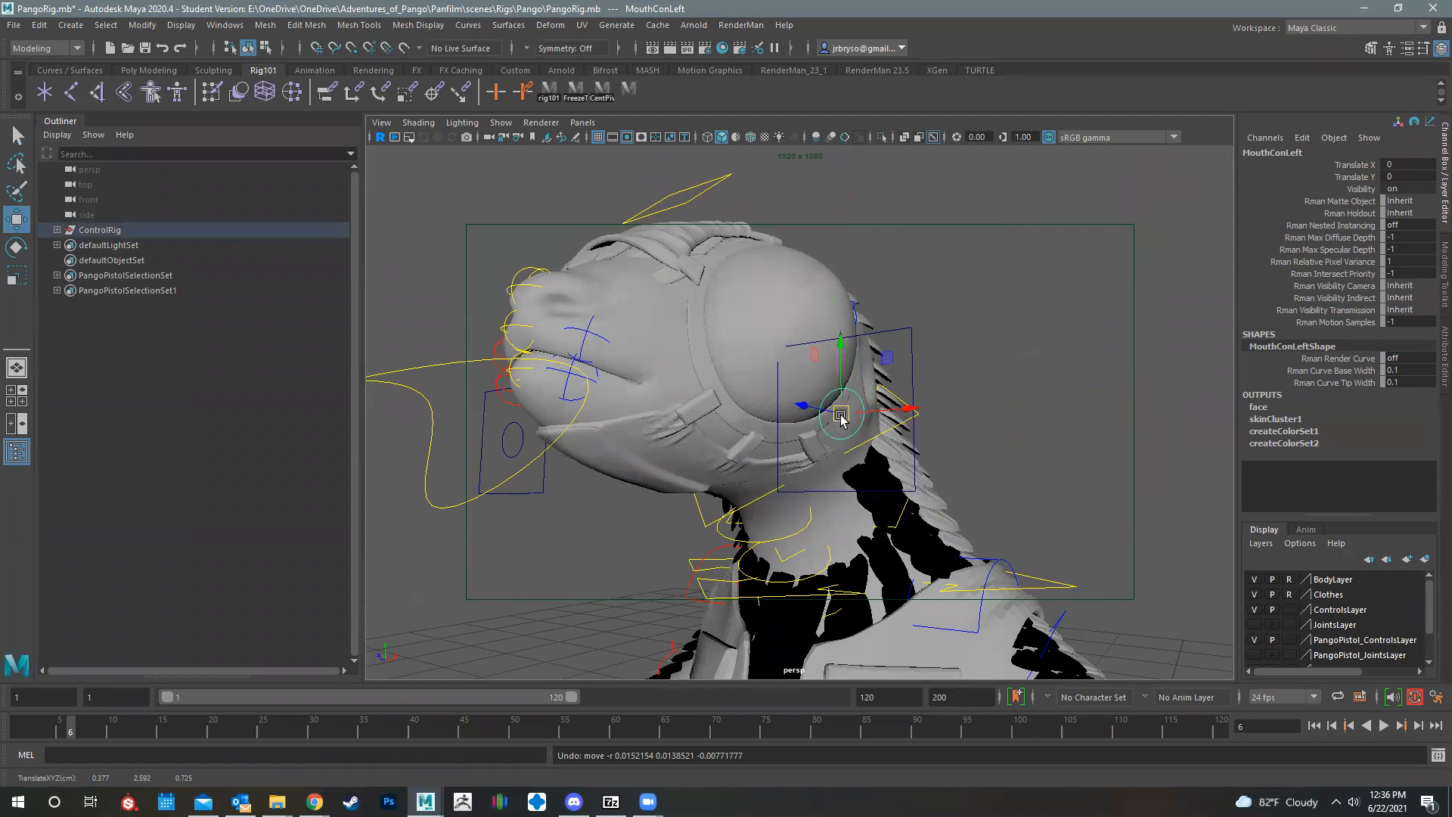
pyautogui.moveTo(841, 415); pyautogui.dragTo(875, 408)
pyautogui.hotkey('ctrl', 'z')
pyautogui.hotkey('ctrl', 'z')
pyautogui.hotkey('ctrl', 'z')
pyautogui.hotkey('ctrl', 'z')
pyautogui.hotkey('ctrl', 'z')
# Step: Hide the mask display layer so the bare face shows
pyautogui.scroll(-1, 1308, 603)
pyautogui.click(1265, 644)
# Step: Rotate the figure-eight jaw control in front of the head to open the character's mouth
pyautogui.keyDown('alt'); pyautogui.moveTo(723, 488); pyautogui.dragTo(918, 473); pyautogui.keyUp('alt')
pyautogui.keyDown('alt'); pyautogui.moveTo(918, 473); pyautogui.dragTo(840, 484, button='right'); pyautogui.keyUp('alt')
pyautogui.keyDown('alt'); pyautogui.moveTo(840, 484); pyautogui.dragTo(1135, 530); pyautogui.keyUp('alt')
pyautogui.keyDown('alt'); pyautogui.moveTo(848, 506); pyautogui.dragTo(866, 510, button='right'); pyautogui.keyUp('alt')
pyautogui.keyDown('alt'); pyautogui.moveTo(970, 485); pyautogui.dragTo(1066, 430, button='right'); pyautogui.keyUp('alt')
pyautogui.keyDown('alt'); pyautogui.moveTo(1060, 455); pyautogui.dragTo(1070, 452); pyautogui.keyUp('alt')
pyautogui.click(1069, 451)
pyautogui.press('e')
pyautogui.keyDown('alt'); pyautogui.moveTo(960, 463); pyautogui.dragTo(893, 390); pyautogui.keyUp('alt')
pyautogui.moveTo(882, 383); pyautogui.dragTo(730, 397)
# Step: Try moving the right mouth corner control, MouthConRight, with the mouth open, and undo the move
pyautogui.click(747, 411)
pyautogui.keyDown('alt'); pyautogui.moveTo(727, 454); pyautogui.dragTo(626, 416); pyautogui.keyUp('alt')
pyautogui.keyDown('alt'); pyautogui.moveTo(624, 417); pyautogui.dragTo(596, 369, button='right'); pyautogui.keyUp('alt')
pyautogui.press('w')
pyautogui.moveTo(631, 413)
pyautogui.mouseDown()
pyautogui.moveTo(649, 365)
pyautogui.moveTo(640, 394)
pyautogui.mouseUp()
pyautogui.hotkey('ctrl', 'z')
# Step: Examine the open mouth, arms and torso of the rig from several angles
pyautogui.keyDown('alt'); pyautogui.moveTo(988, 475); pyautogui.dragTo(851, 405); pyautogui.keyUp('alt')
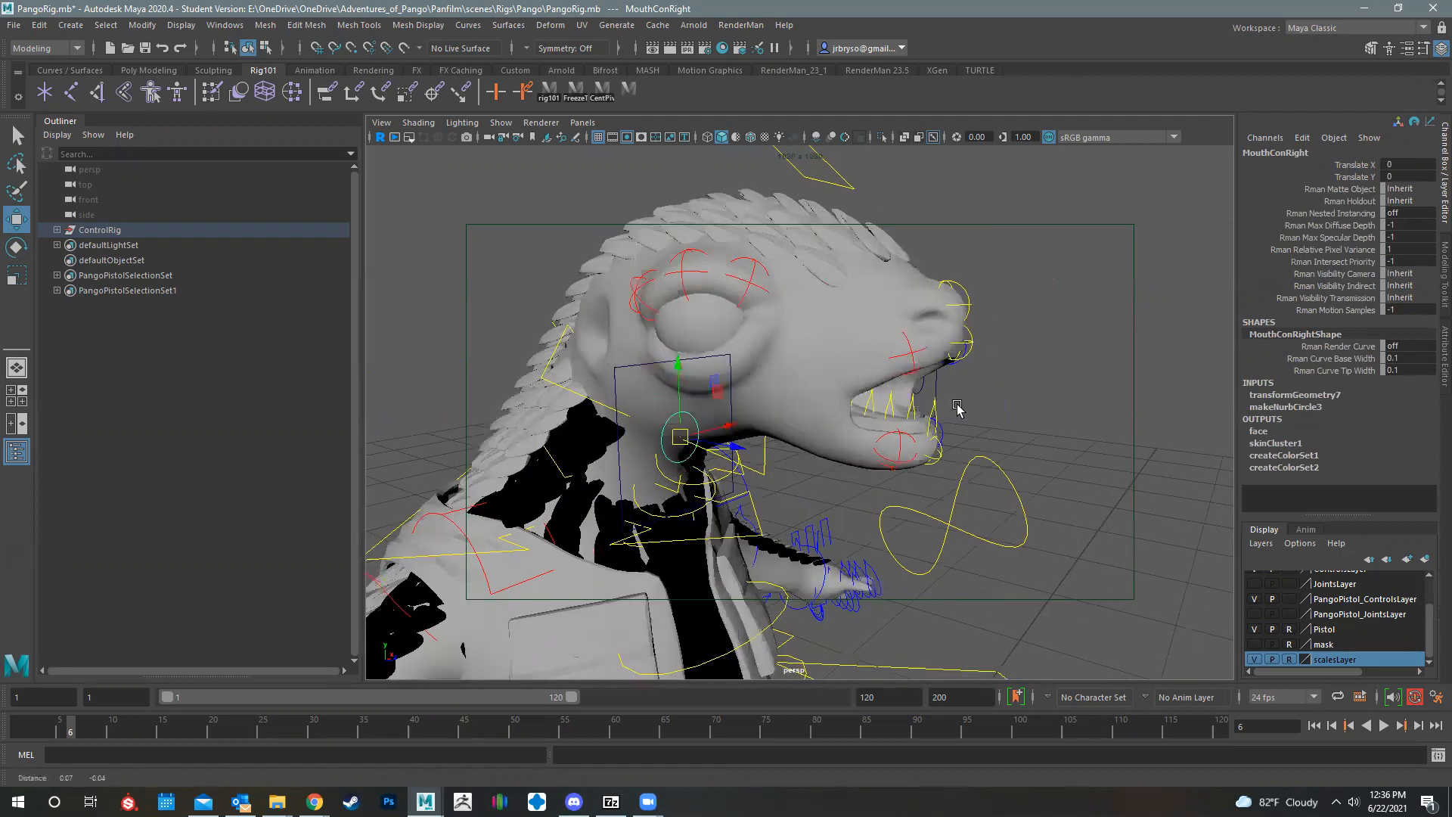
pyautogui.scroll(4, 963, 411)
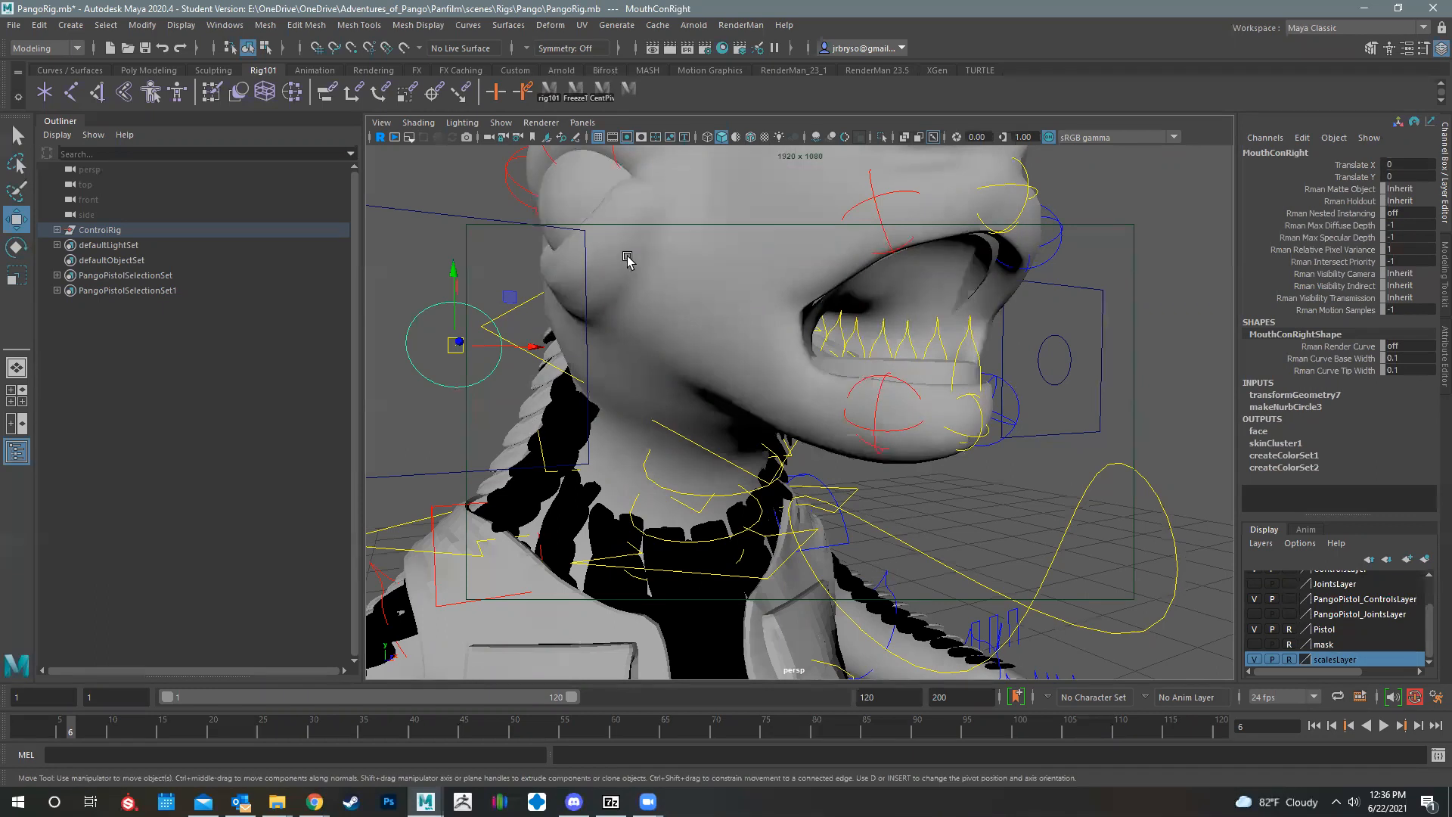
pyautogui.scroll(-5, 665, 254)
pyautogui.scroll(3, 690, 248)
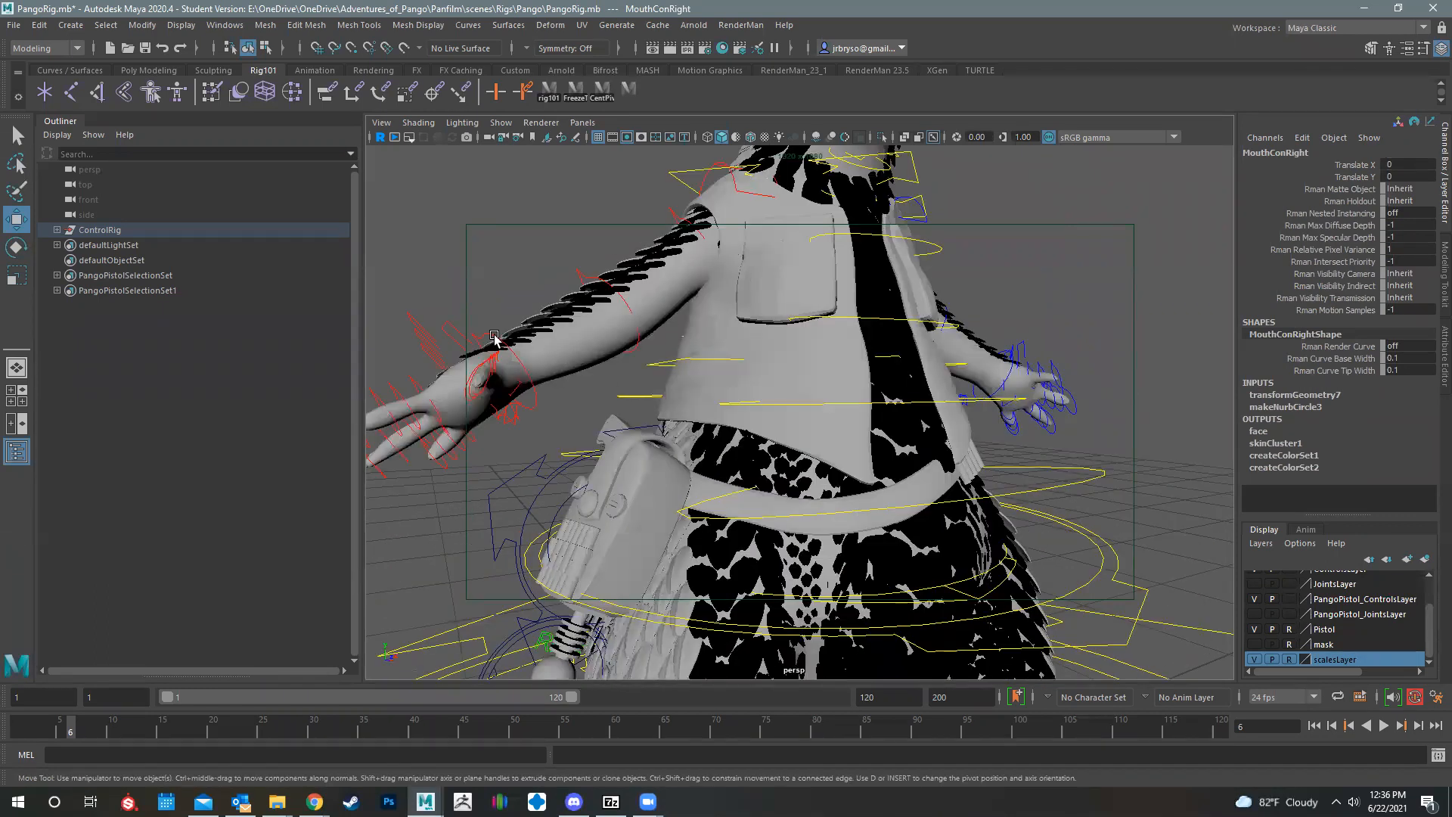
pyautogui.keyDown('alt'); pyautogui.moveTo(923, 395); pyautogui.dragTo(752, 542, button='middle'); pyautogui.keyUp('alt')
pyautogui.keyDown('alt'); pyautogui.moveTo(826, 327); pyautogui.dragTo(705, 452, button='middle'); pyautogui.keyUp('alt')
pyautogui.keyDown('alt'); pyautogui.moveTo(757, 297); pyautogui.dragTo(570, 406, button='middle'); pyautogui.keyUp('alt')
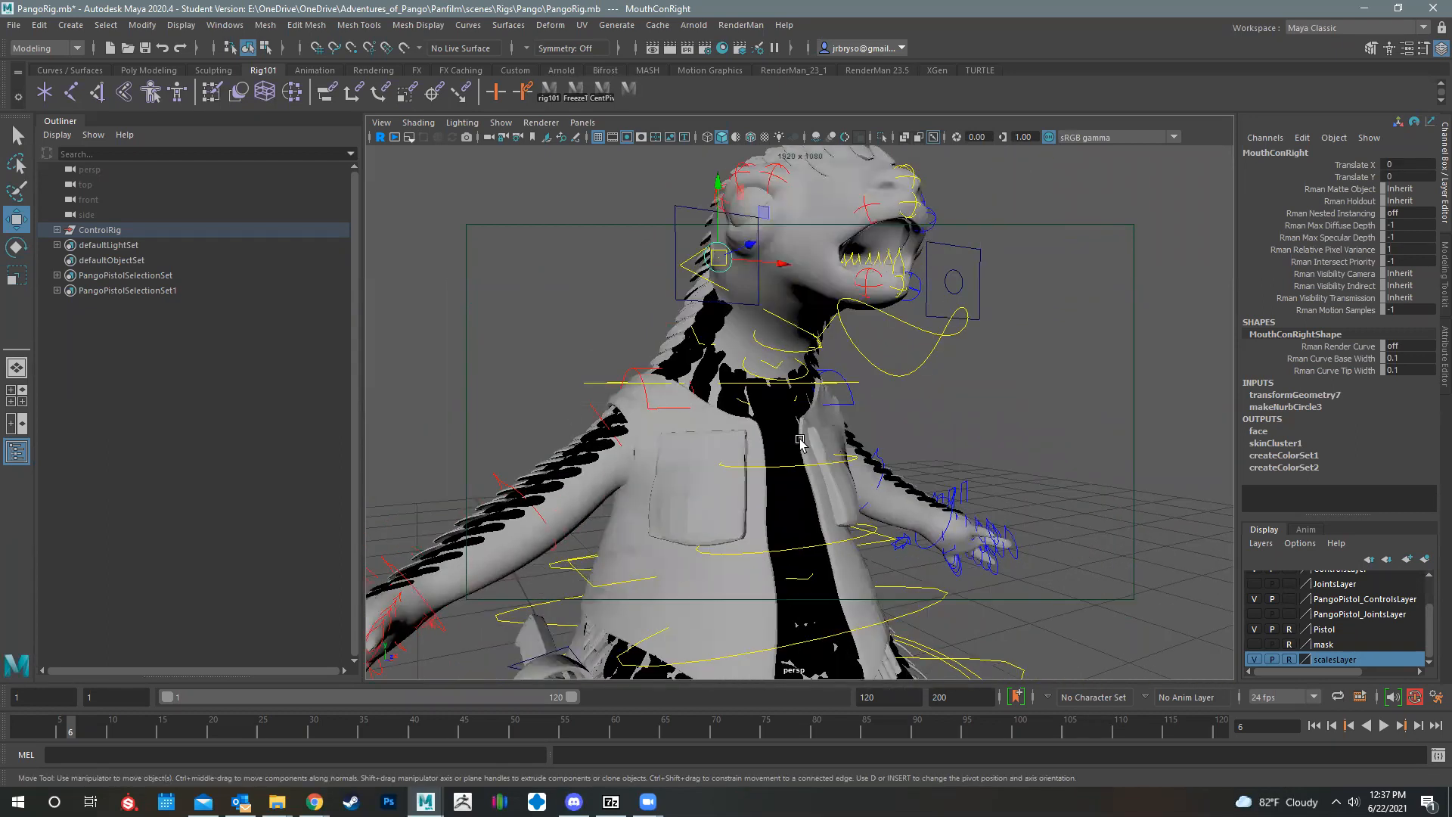
# Step: Try raising the right mouth corner control to deform the lip corner, and undo the move
pyautogui.keyDown('alt'); pyautogui.moveTo(944, 342); pyautogui.dragTo(936, 436, button='middle'); pyautogui.keyUp('alt')
pyautogui.scroll(6, 799, 455)
pyautogui.keyDown('alt'); pyautogui.moveTo(931, 390); pyautogui.dragTo(855, 378); pyautogui.keyUp('alt')
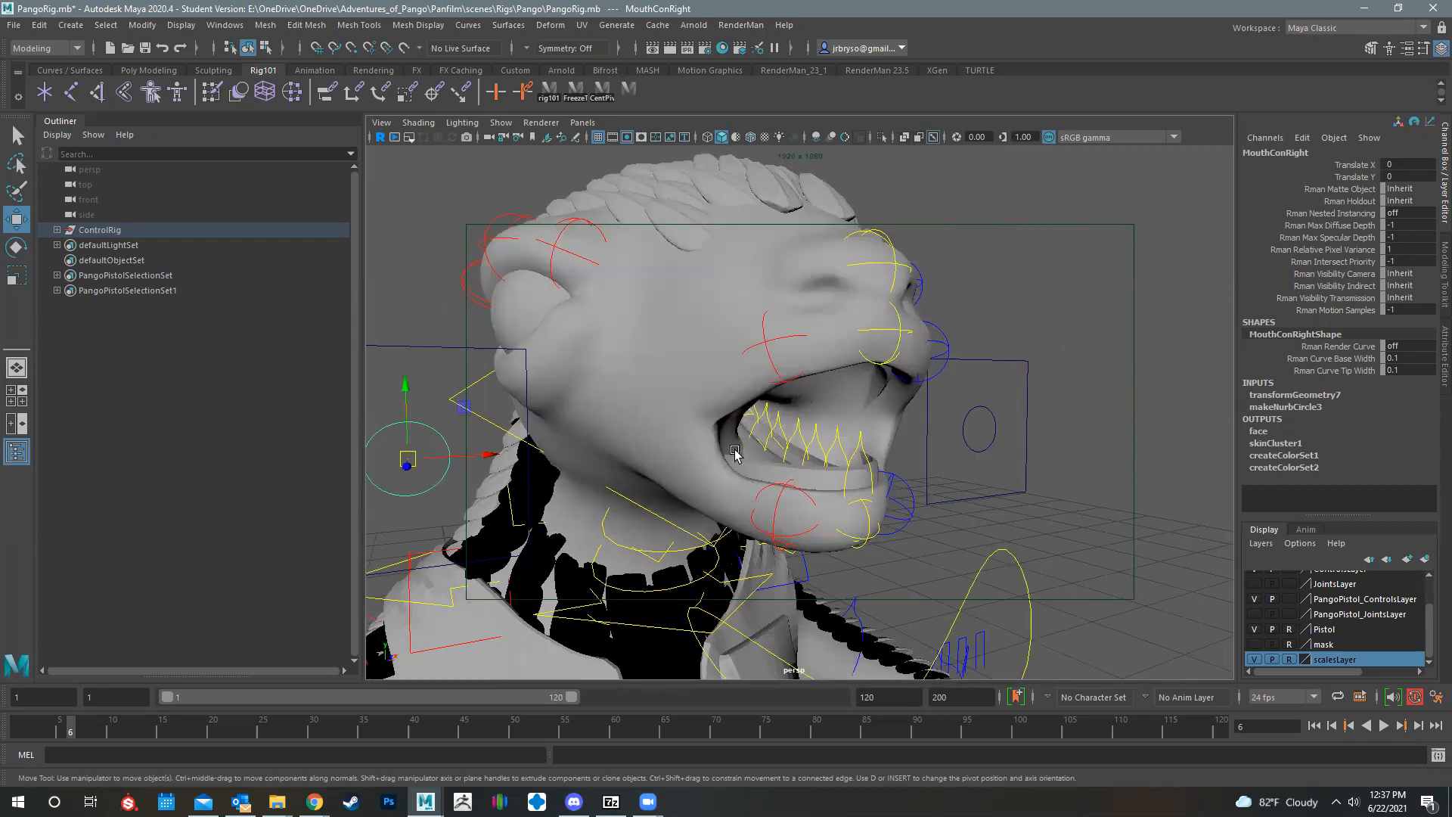
pyautogui.moveTo(409, 457); pyautogui.dragTo(394, 367)
pyautogui.hotkey('ctrl', 'z')
# Step: Try moving the large LookAtCon eye control in front of the face, and undo the move
pyautogui.scroll(-6, 606, 401)
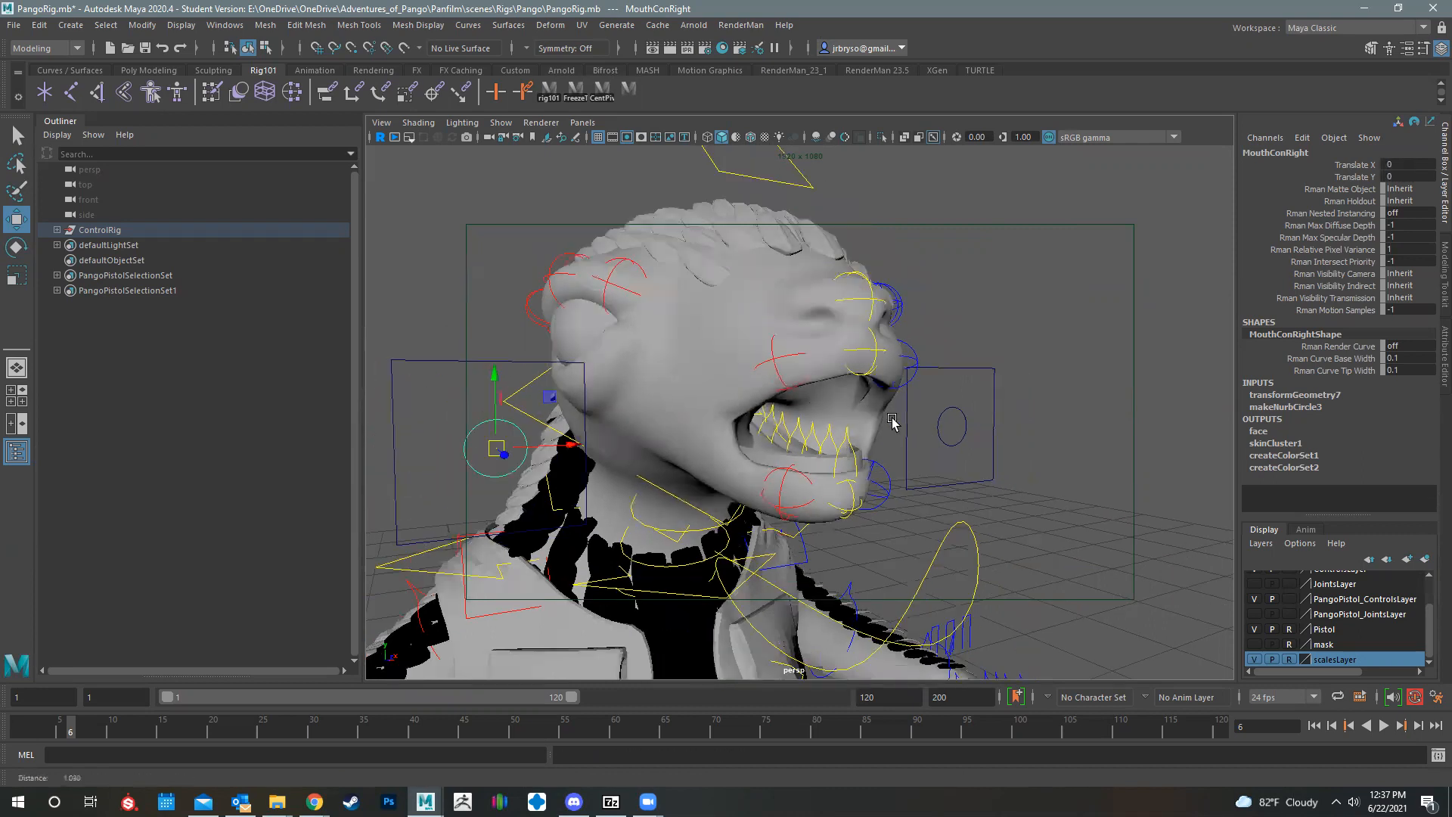
pyautogui.keyDown('alt'); pyautogui.moveTo(690, 482); pyautogui.dragTo(771, 484, button='middle'); pyautogui.keyUp('alt')
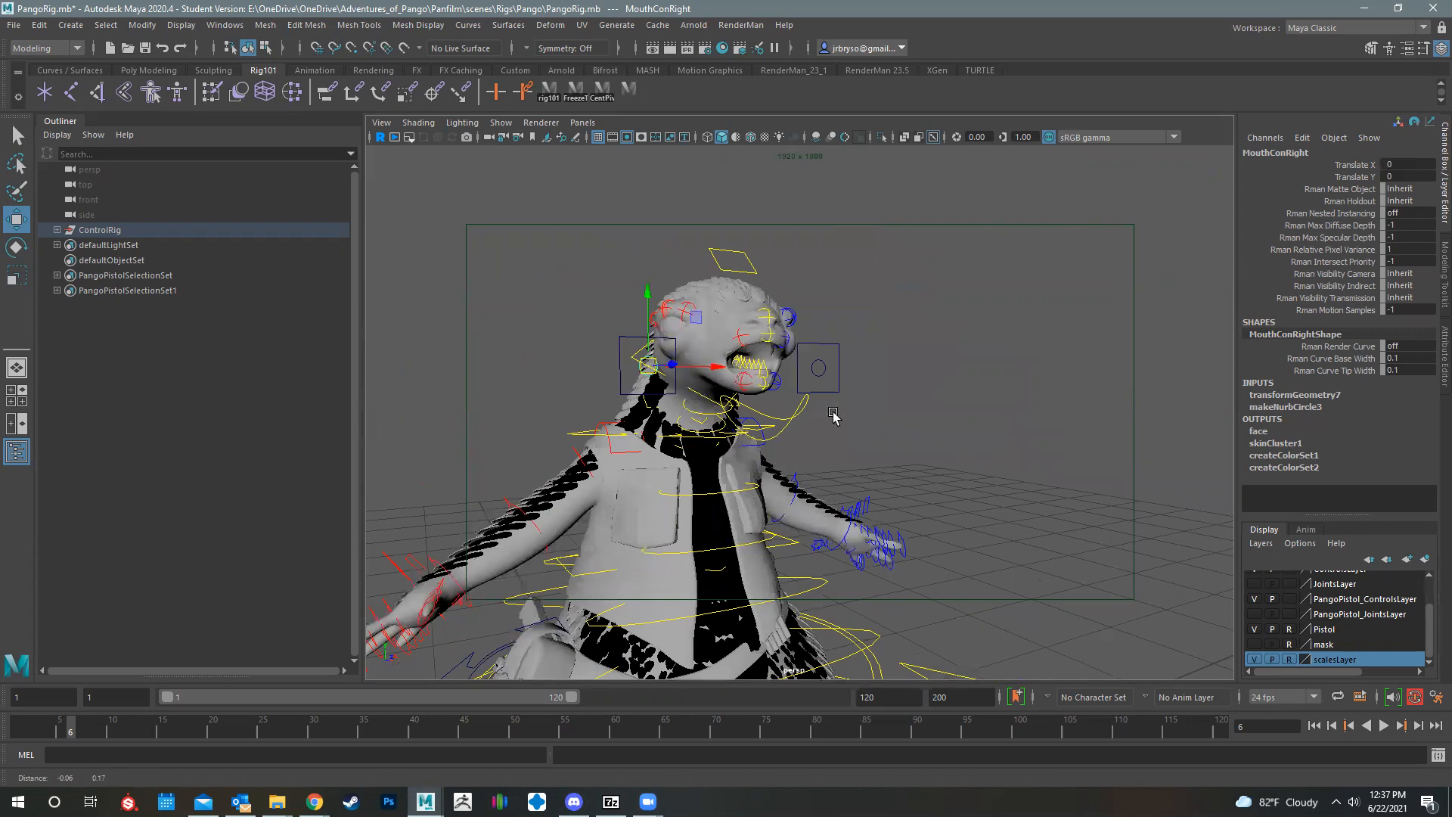
pyautogui.keyDown('alt'); pyautogui.moveTo(999, 363); pyautogui.dragTo(906, 413, button='middle'); pyautogui.keyUp('alt')
pyautogui.scroll(-3, 905, 415)
pyautogui.click(908, 391)
pyautogui.moveTo(906, 437); pyautogui.dragTo(894, 318)
pyautogui.hotkey('ctrl', 'z')
# Step: Try changing Blink L and Blink R together on LookAtCon, and undo the change
pyautogui.click(1366, 248)
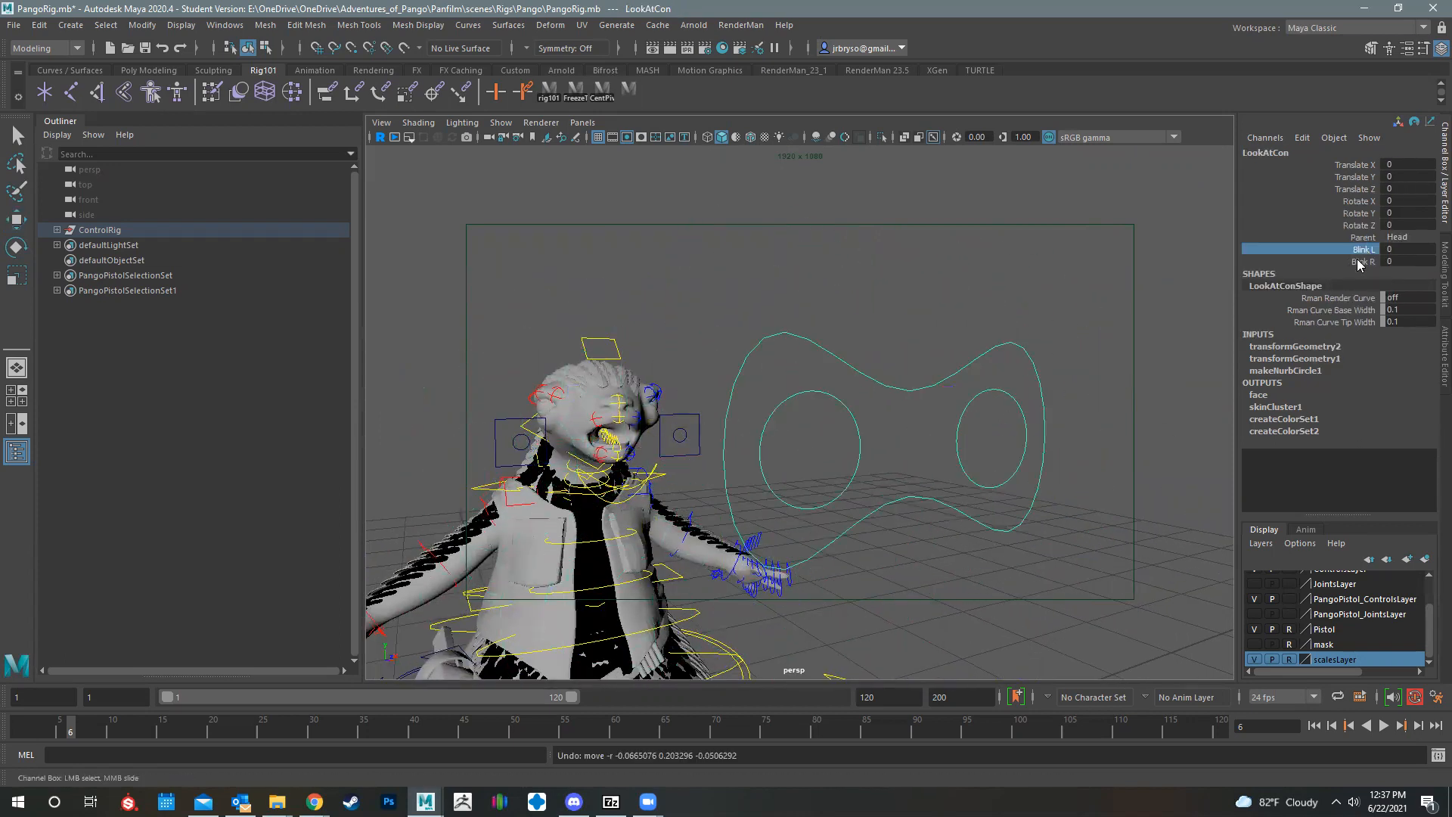
pyautogui.keyDown('shift'); pyautogui.click(1359, 261); pyautogui.keyUp('shift')
pyautogui.keyDown('alt'); pyautogui.moveTo(805, 398); pyautogui.dragTo(876, 403, button='middle'); pyautogui.keyUp('alt')
pyautogui.scroll(5, 817, 409)
pyautogui.keyDown('alt'); pyautogui.moveTo(862, 413); pyautogui.dragTo(942, 416); pyautogui.keyUp('alt')
pyautogui.moveTo(747, 409); pyautogui.dragTo(908, 420, button='middle')
pyautogui.hotkey('ctrl', 'z')
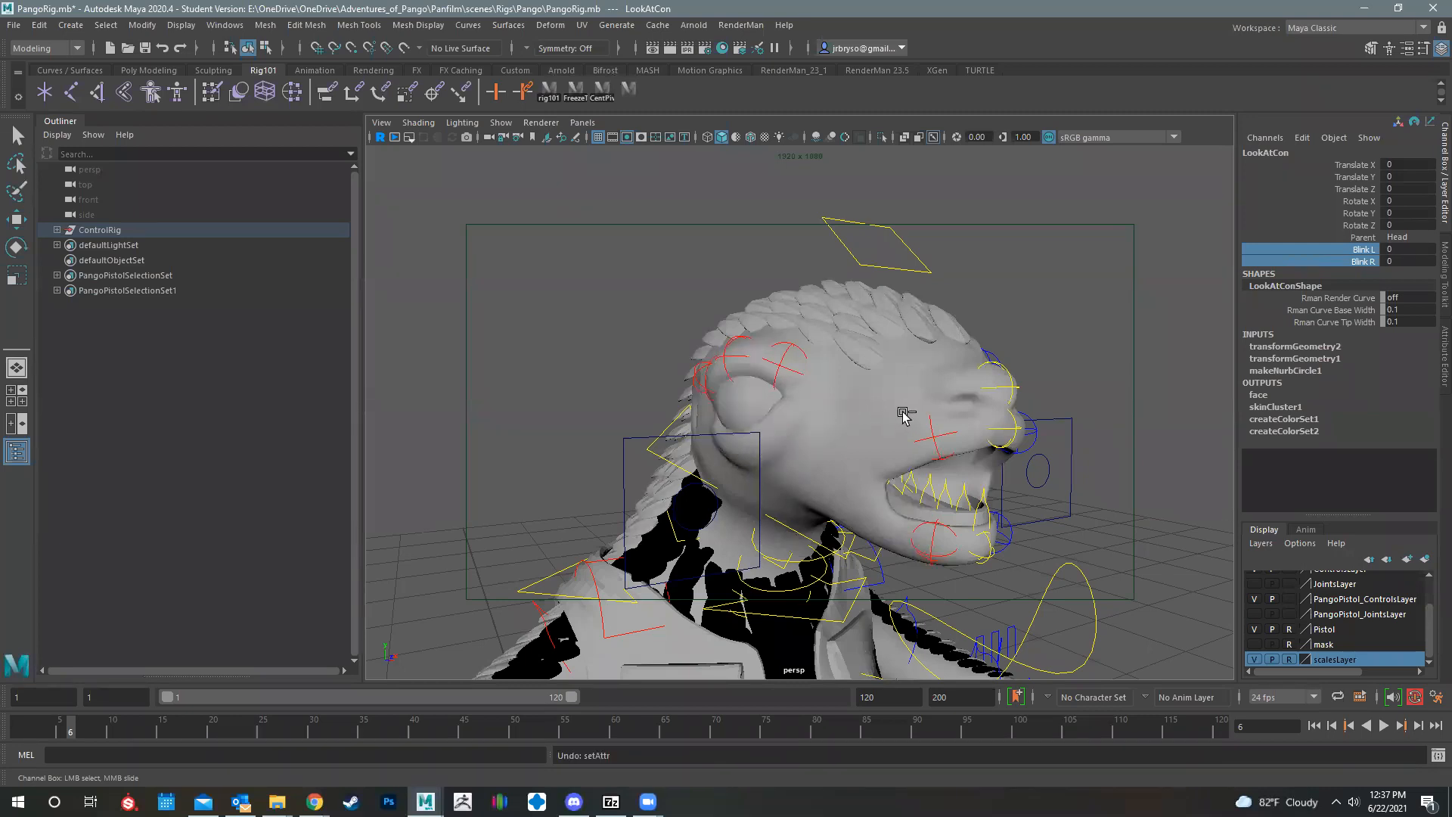
# Step: Select the right eyeball geometry and inspect it from the front of the face
pyautogui.keyDown('alt'); pyautogui.moveTo(772, 416); pyautogui.dragTo(843, 423); pyautogui.keyUp('alt')
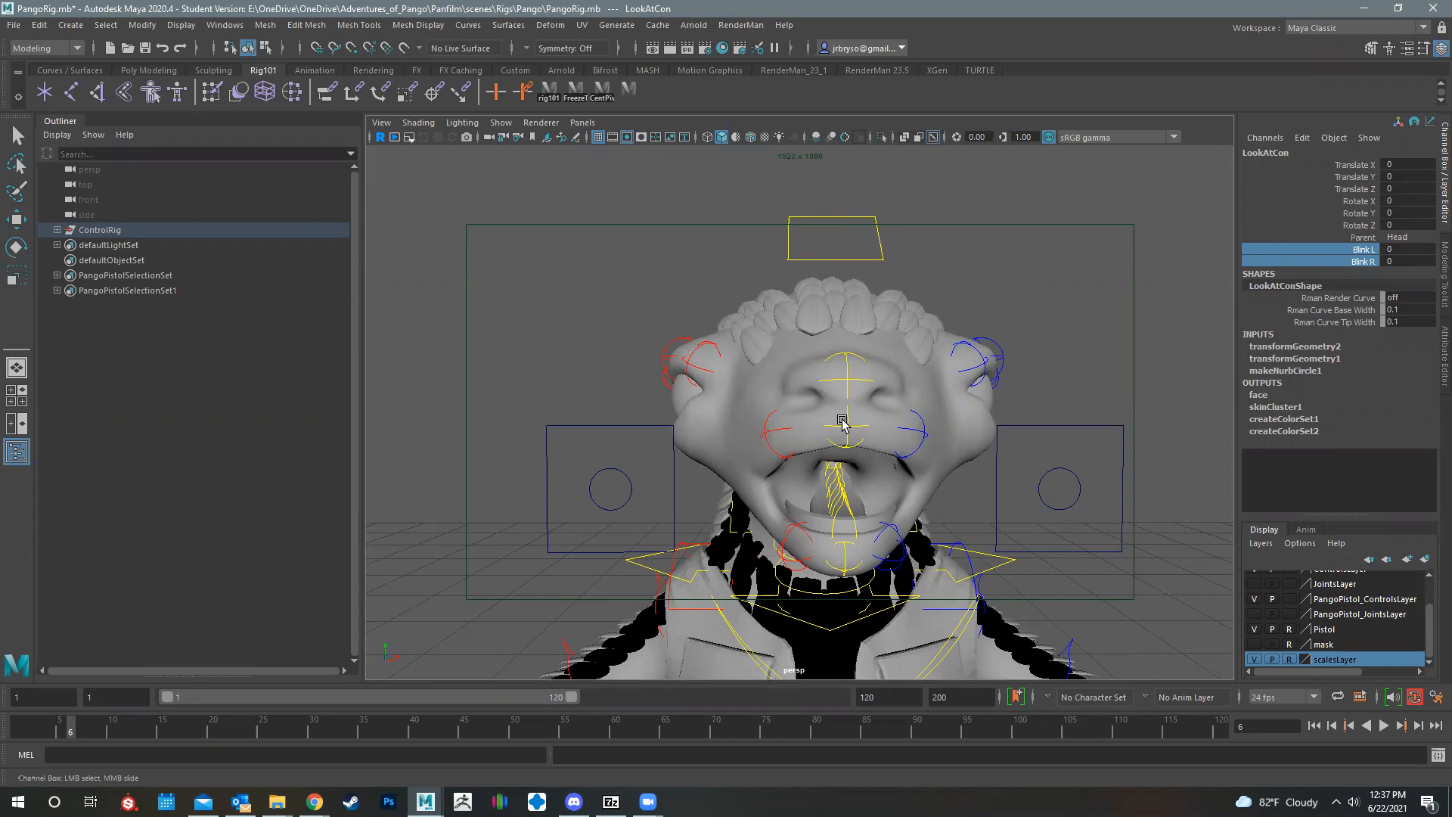
pyautogui.click(709, 438)
pyautogui.press('w')
pyautogui.keyDown('alt'); pyautogui.moveTo(709, 437); pyautogui.dragTo(762, 386); pyautogui.keyUp('alt')
# Step: Test the eyelids by setting Blink L and Blink R on LookAtCon to 10 and returning both to 0
pyautogui.scroll(-5, 762, 385)
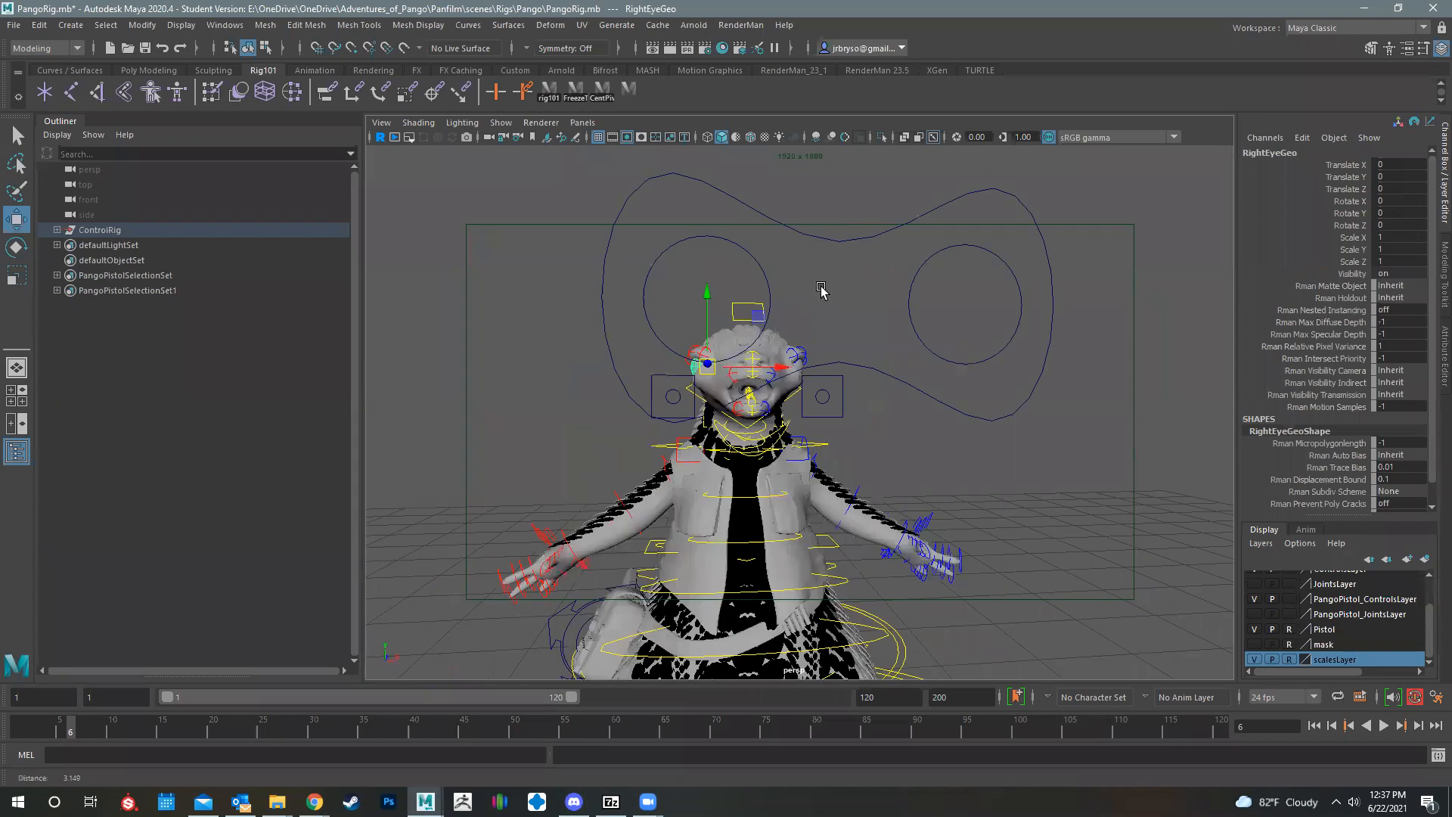
pyautogui.scroll(-1, 821, 290)
pyautogui.click(821, 290)
pyautogui.moveTo(1358, 249); pyautogui.dragTo(1358, 261)
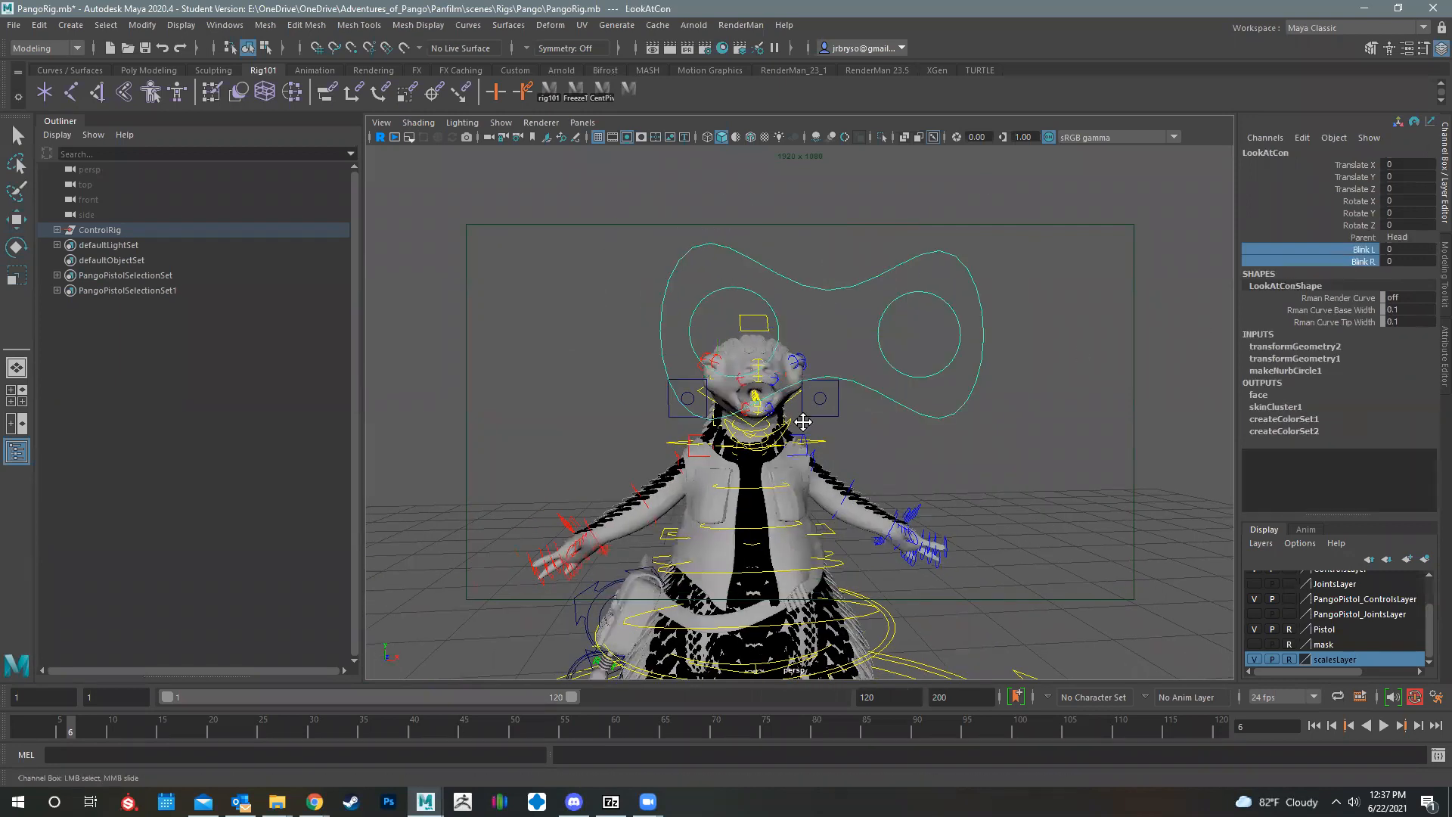
pyautogui.middleClick(806, 534)
pyautogui.keyDown('alt'); pyautogui.moveTo(806, 533); pyautogui.dragTo(808, 552, button='middle'); pyautogui.keyUp('alt')
pyautogui.moveTo(674, 499); pyautogui.dragTo(827, 500, button='middle')
pyautogui.scroll(8, 766, 469)
pyautogui.keyDown('alt'); pyautogui.moveTo(766, 469); pyautogui.dragTo(842, 474); pyautogui.keyUp('alt')
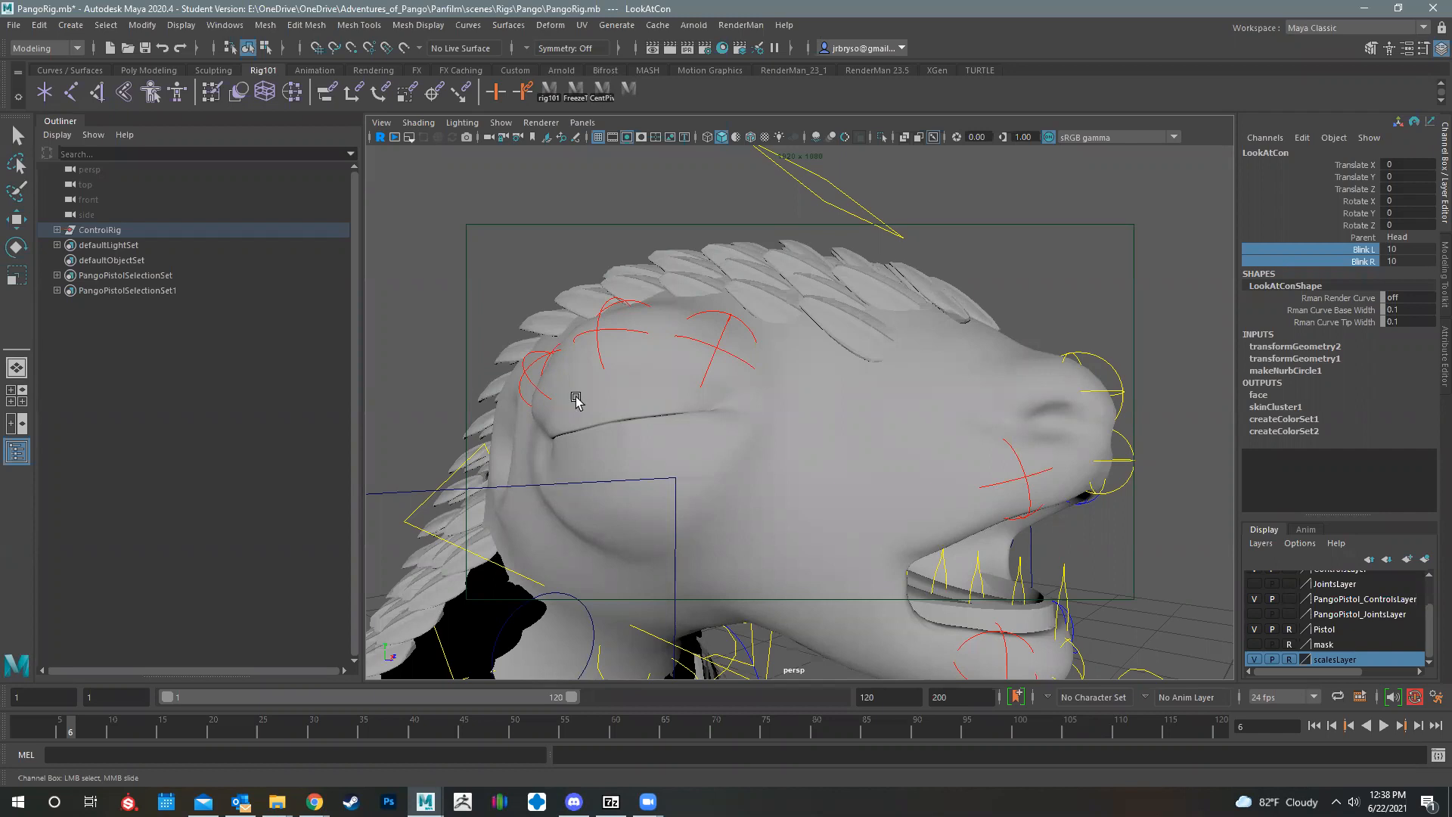
pyautogui.moveTo(1096, 221); pyautogui.dragTo(969, 212, button='middle')
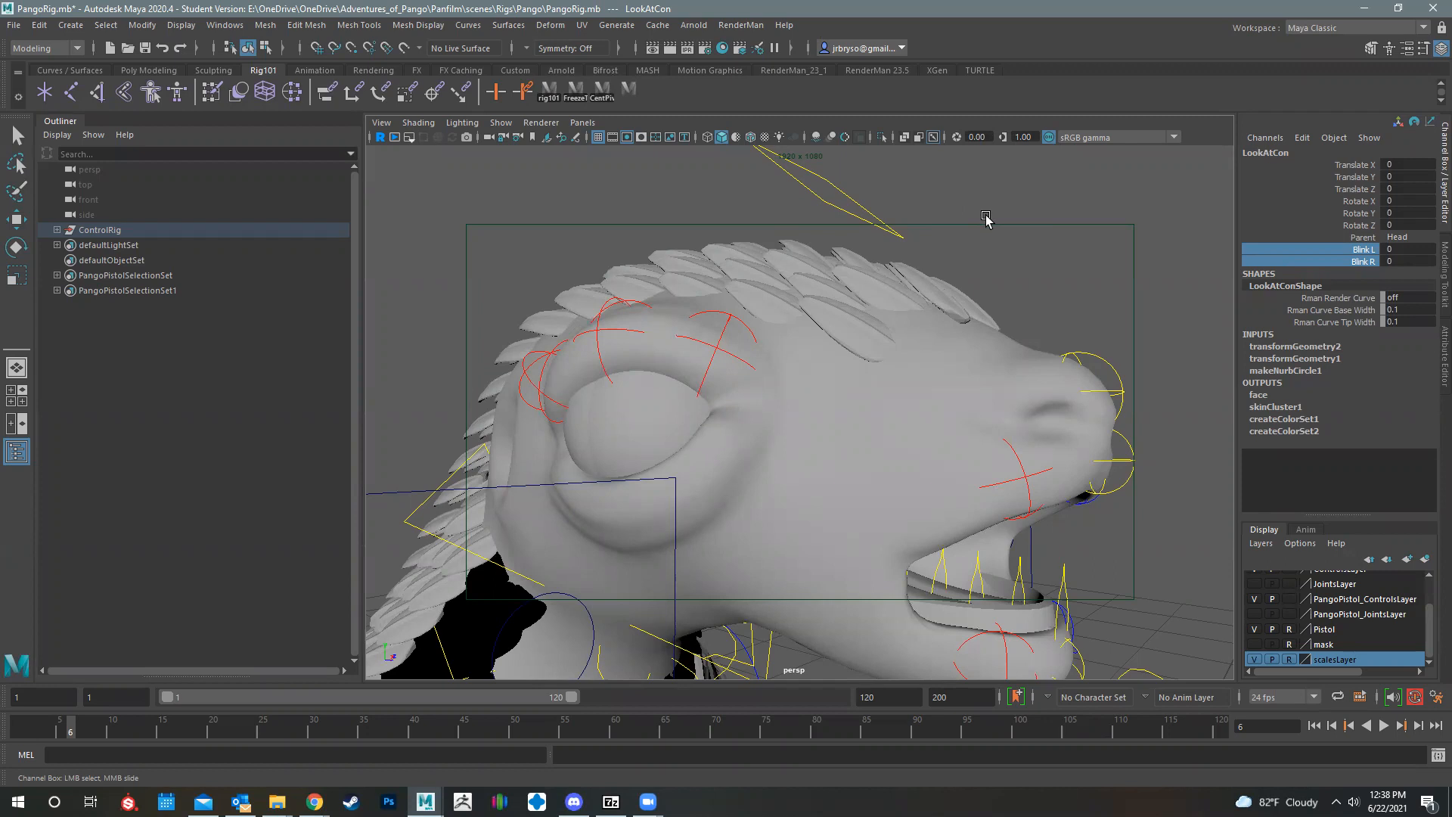
# Step: Try rotating head_Jaw_Ctrl to about 79 degrees in X for an extremely wide mouth, and undo the rotations
pyautogui.keyDown('alt'); pyautogui.moveTo(886, 605); pyautogui.dragTo(872, 535); pyautogui.keyUp('alt')
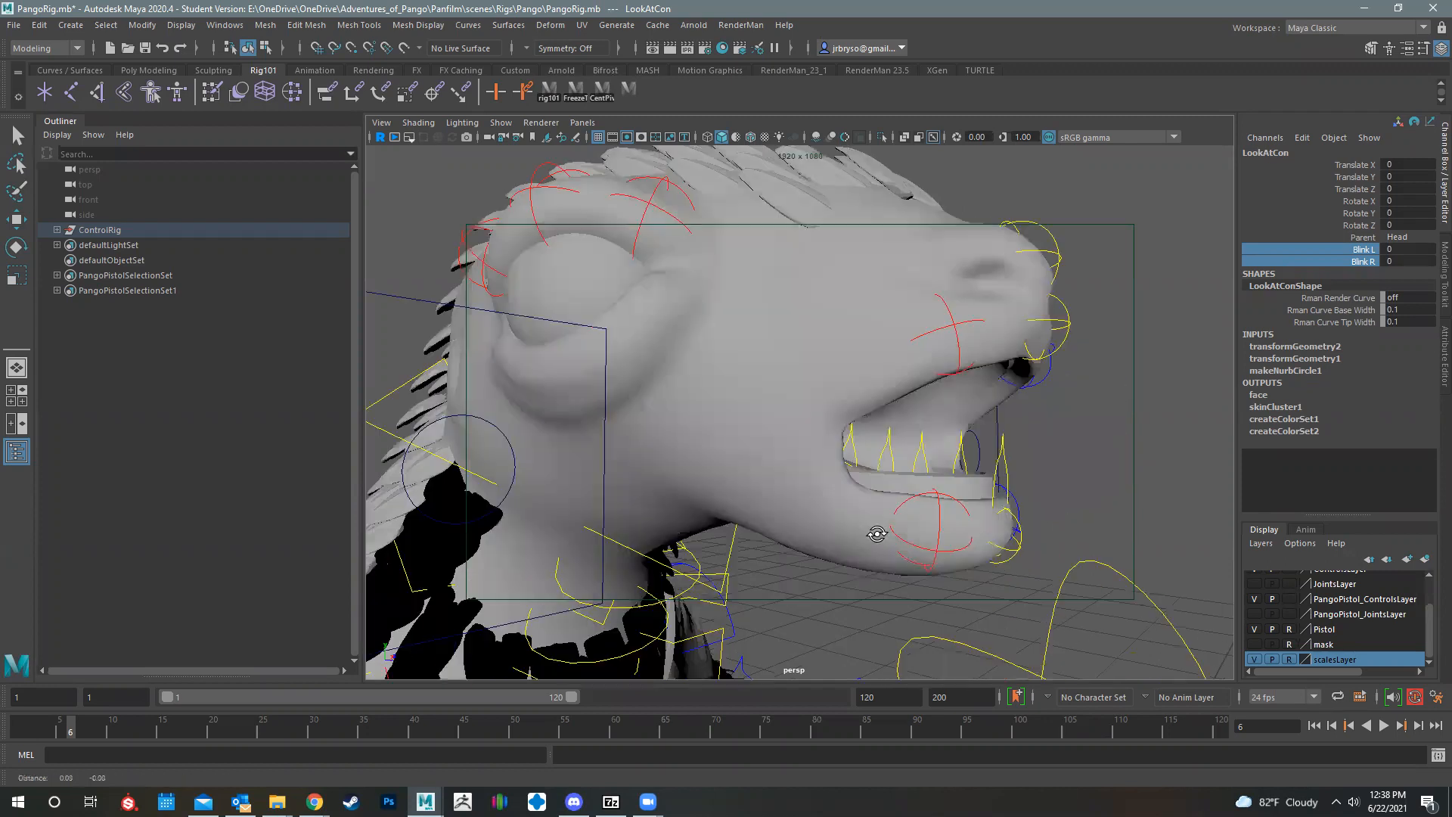
pyautogui.keyDown('alt'); pyautogui.moveTo(872, 536); pyautogui.dragTo(790, 432, button='middle'); pyautogui.keyUp('alt')
pyautogui.keyDown('alt'); pyautogui.moveTo(1026, 457); pyautogui.dragTo(1080, 499); pyautogui.keyUp('alt')
pyautogui.click(1018, 467)
pyautogui.moveTo(787, 342); pyautogui.dragTo(712, 420)
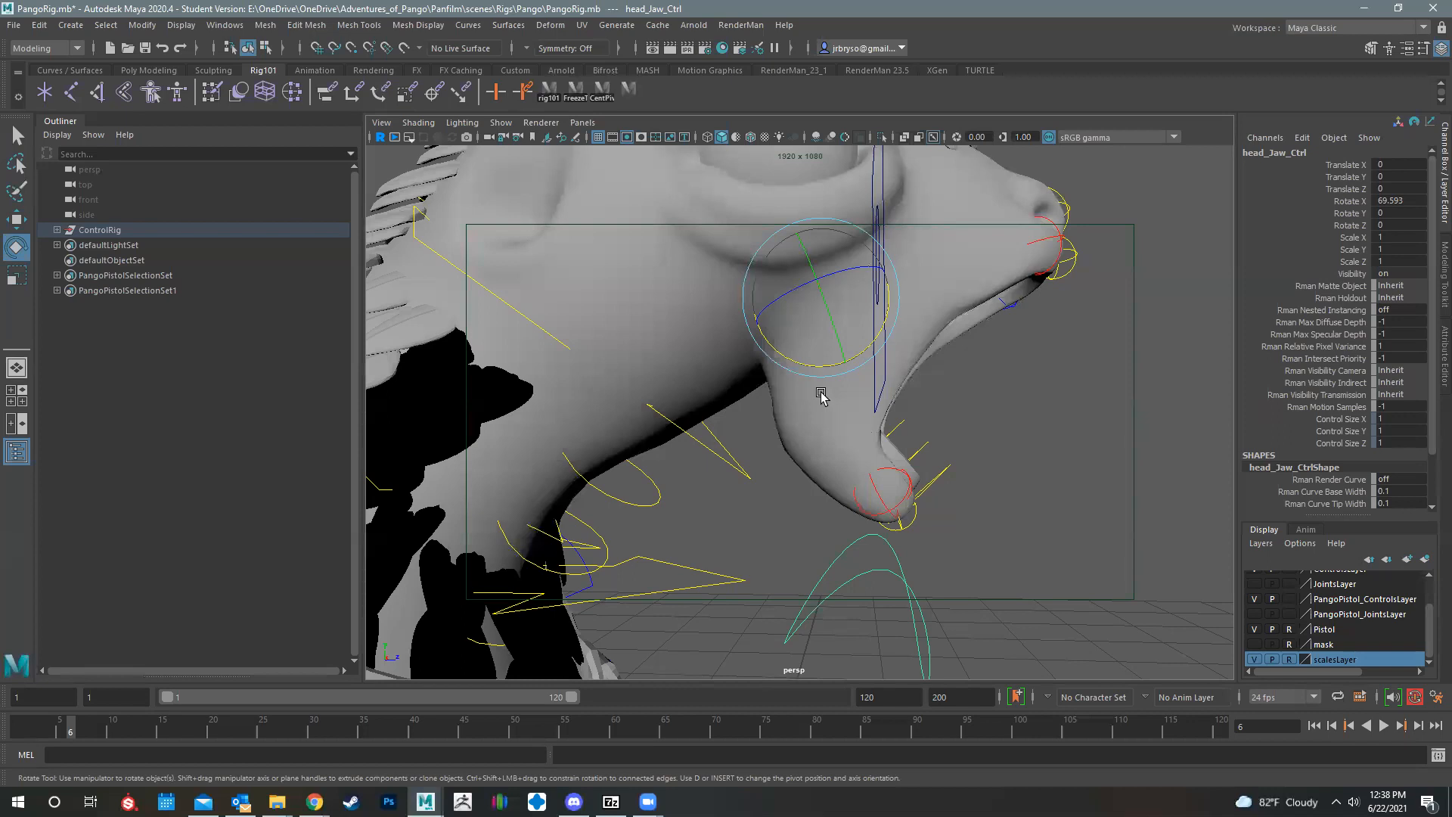
pyautogui.moveTo(765, 388)
pyautogui.keyDown('alt'); pyautogui.mouseDown()
pyautogui.moveTo(830, 438)
pyautogui.moveTo(795, 434)
pyautogui.moveTo(757, 373)
pyautogui.mouseUp(); pyautogui.keyUp('alt')
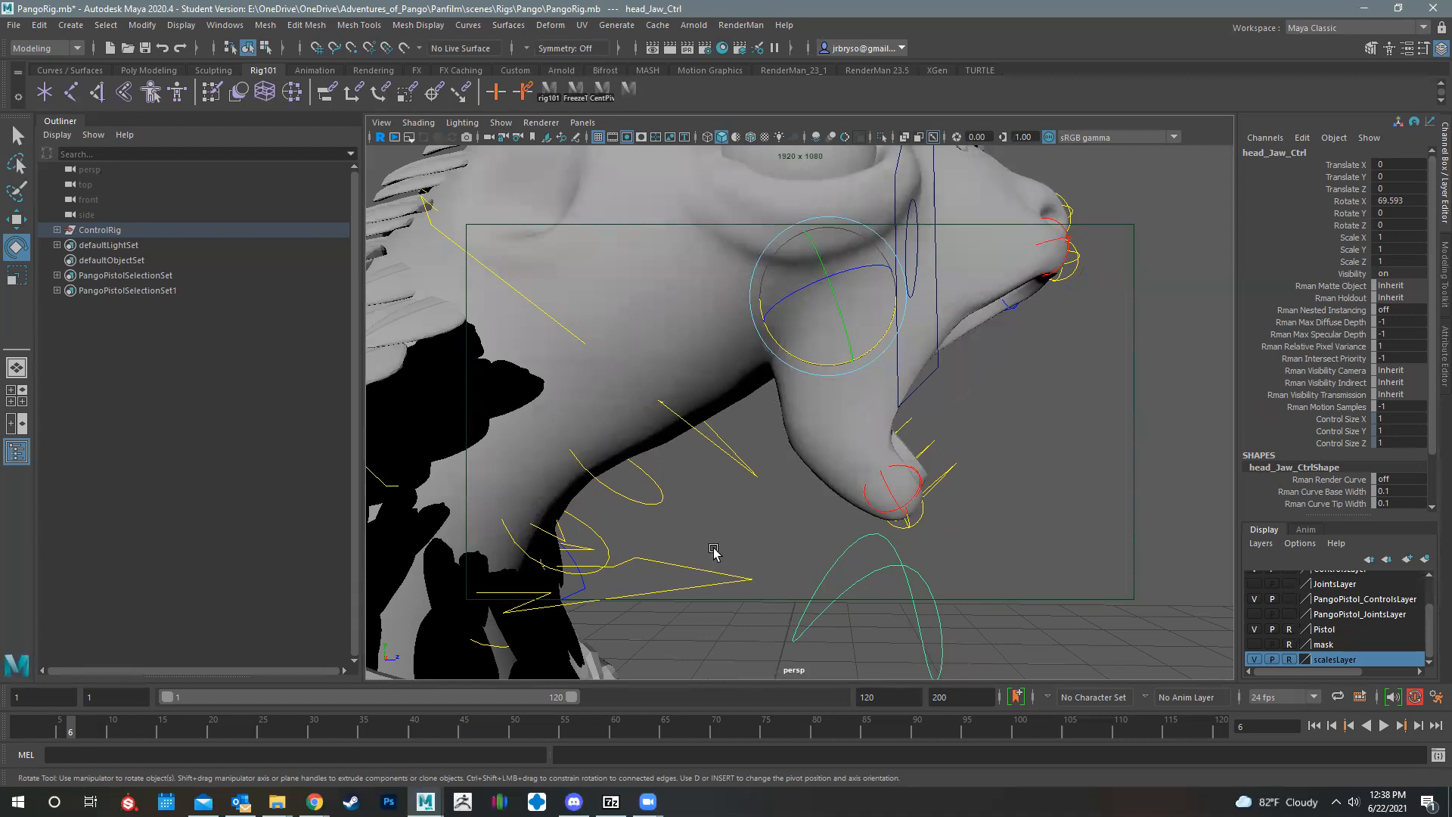
pyautogui.moveTo(820, 366); pyautogui.dragTo(756, 372)
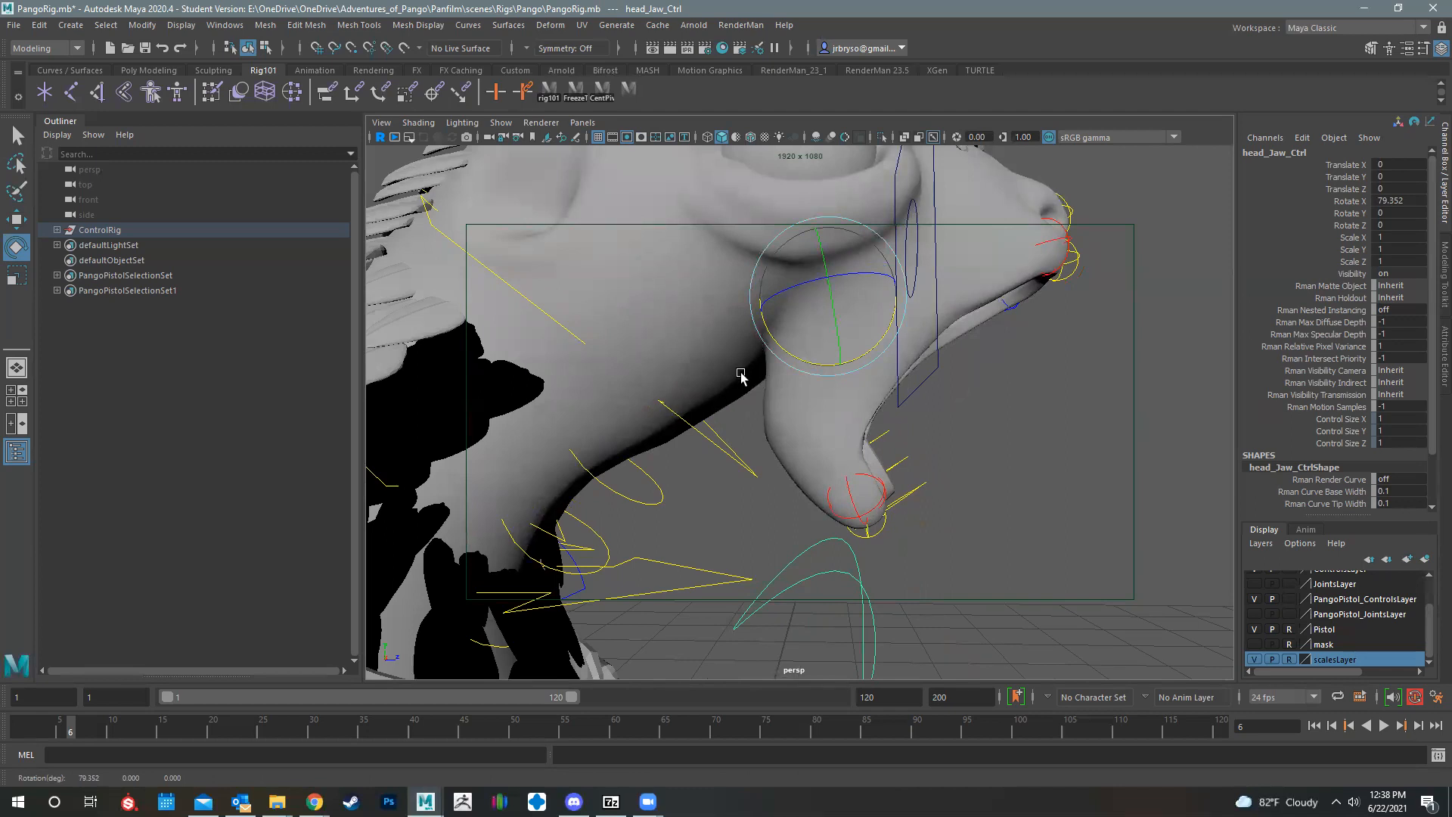
pyautogui.keyDown('alt'); pyautogui.moveTo(827, 401); pyautogui.dragTo(758, 492); pyautogui.keyUp('alt')
pyautogui.scroll(-1, 716, 477)
pyautogui.hotkey('ctrl', 'z')
pyautogui.hotkey('ctrl', 'z')
# Step: Try moving the center upper lip control below the nose
pyautogui.keyDown('alt'); pyautogui.moveTo(945, 421); pyautogui.dragTo(847, 368); pyautogui.keyUp('alt')
pyautogui.keyDown('alt'); pyautogui.moveTo(836, 352); pyautogui.dragTo(836, 371, button='middle'); pyautogui.keyUp('alt')
pyautogui.click(836, 386)
pyautogui.press('w')
pyautogui.moveTo(825, 356)
pyautogui.mouseDown()
pyautogui.moveTo(862, 348)
pyautogui.moveTo(812, 357)
pyautogui.mouseUp()
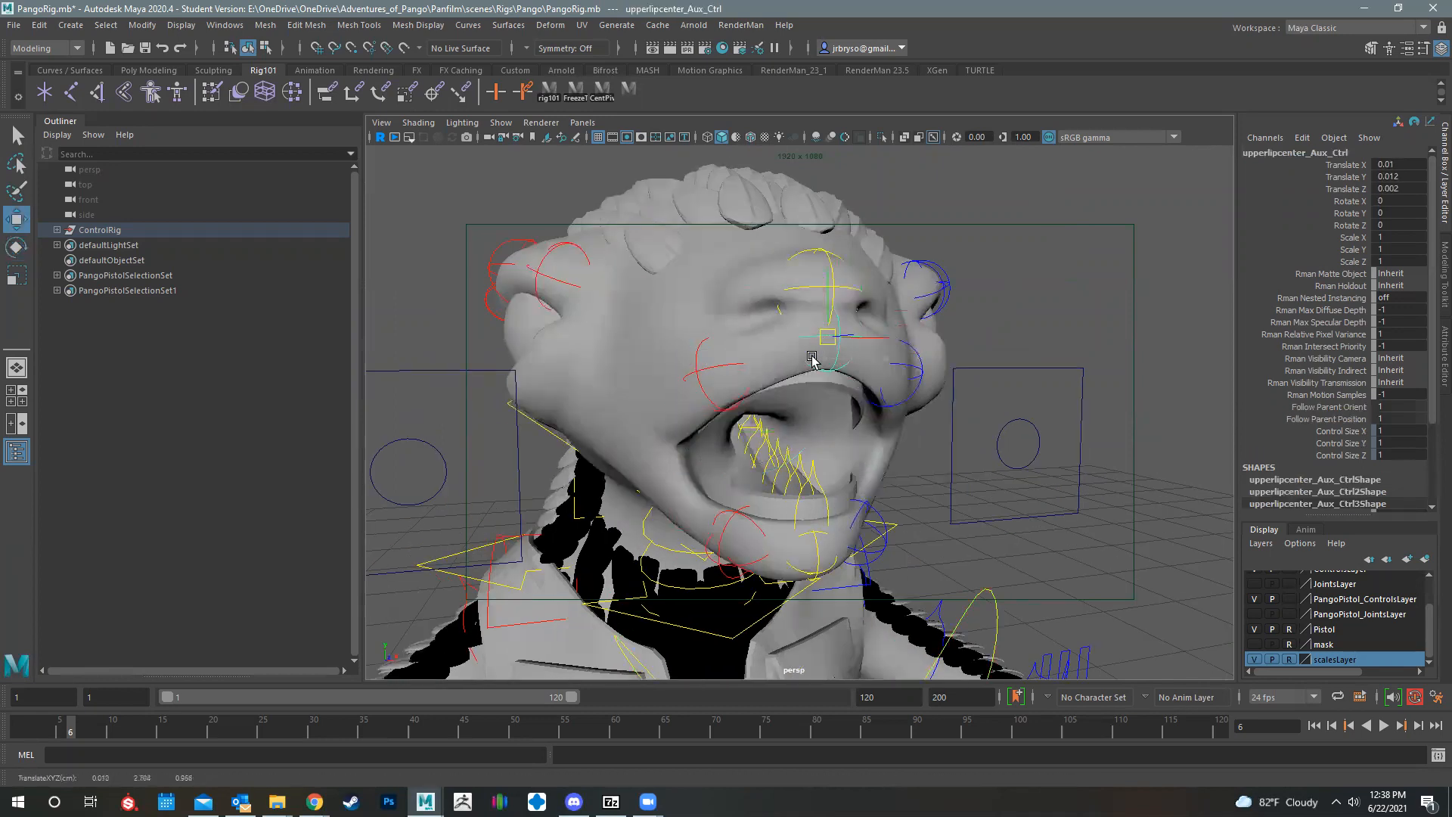
# Step: Try moving the right and left upper lip controls, undoing each move
pyautogui.click(709, 374)
pyautogui.moveTo(701, 379)
pyautogui.mouseDown()
pyautogui.moveTo(685, 371)
pyautogui.moveTo(702, 370)
pyautogui.mouseUp()
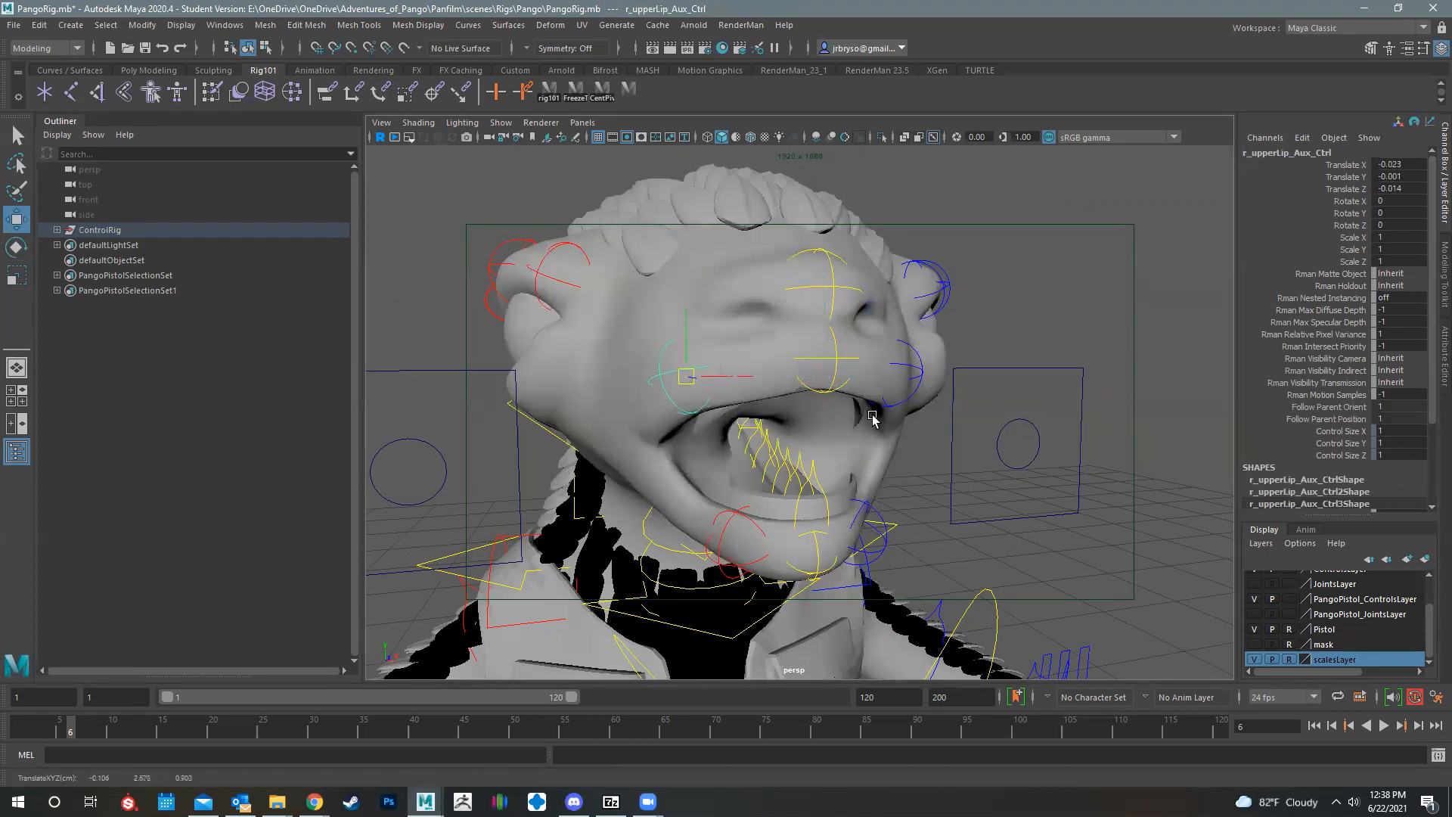
pyautogui.hotkey('ctrl', 'z')
pyautogui.click(921, 382)
pyautogui.keyDown('alt'); pyautogui.moveTo(766, 299); pyautogui.dragTo(776, 261); pyautogui.keyUp('alt')
pyautogui.moveTo(785, 286); pyautogui.dragTo(807, 274)
pyautogui.hotkey('ctrl', 'z')
# Step: Try moving the left, center and right lower lip controls one after another, undoing each move
pyautogui.click(777, 428)
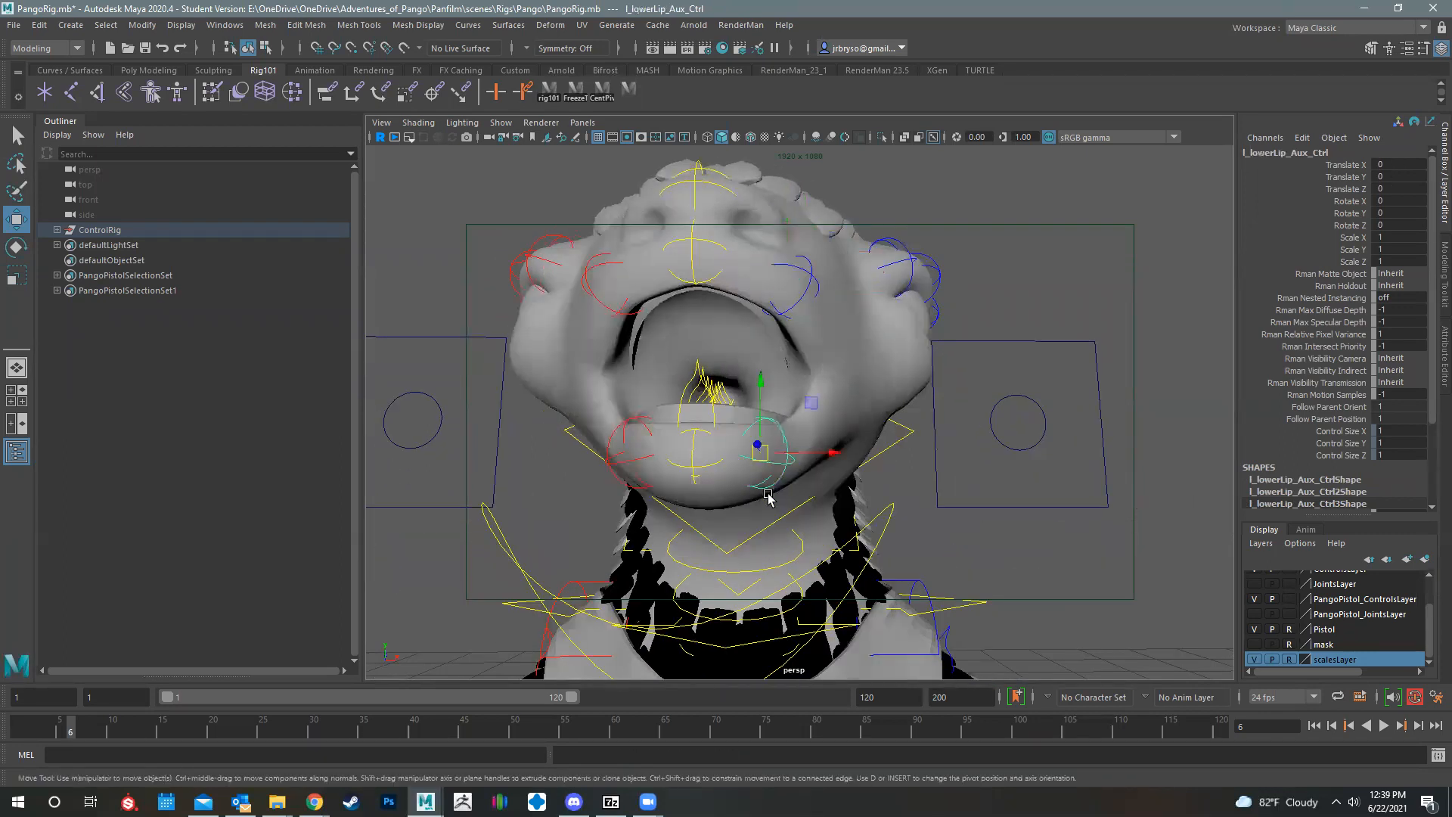
pyautogui.moveTo(759, 448); pyautogui.dragTo(648, 453)
pyautogui.hotkey('ctrl', 'z')
pyautogui.click(696, 448)
pyautogui.click(694, 462)
pyautogui.hotkey('ctrl', 'z')
pyautogui.click(637, 442)
pyautogui.hotkey('ctrl', 'z')
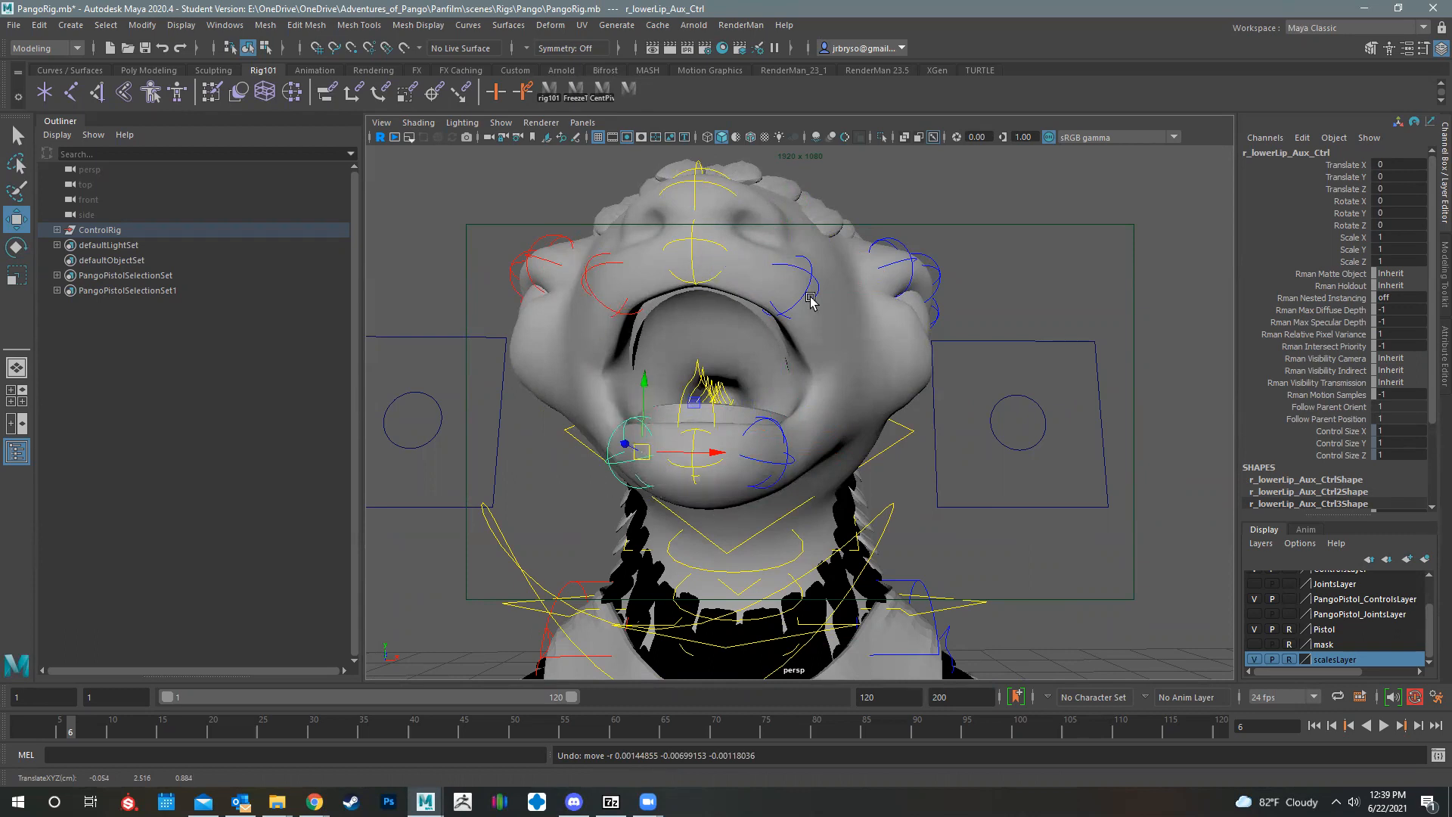
# Step: Try moving the left mouth corner control while viewing the head from its right side, and undo the move
pyautogui.keyDown('alt'); pyautogui.moveTo(716, 299); pyautogui.dragTo(729, 444); pyautogui.keyUp('alt')
pyautogui.keyDown('alt'); pyautogui.moveTo(829, 482); pyautogui.dragTo(931, 507); pyautogui.keyUp('alt')
pyautogui.click(944, 515)
pyautogui.moveTo(936, 505); pyautogui.dragTo(848, 461)
pyautogui.hotkey('ctrl', 'z')
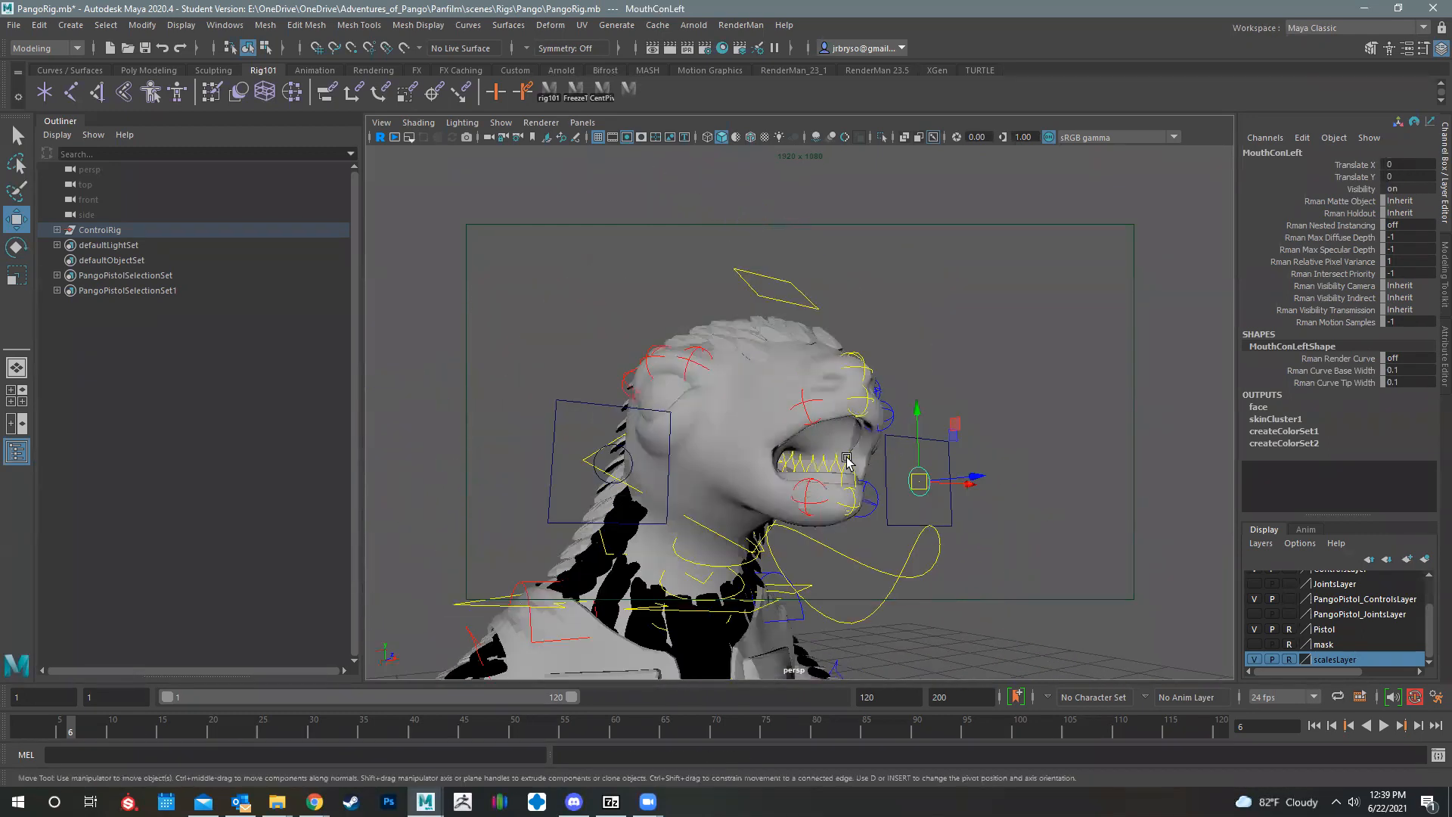
# Step: Try moving the right inner brow control to deform the skin above the eye, undoing the last move
pyautogui.keyDown('alt'); pyautogui.moveTo(706, 448); pyautogui.dragTo(745, 378); pyautogui.keyUp('alt')
pyautogui.scroll(5, 762, 476)
pyautogui.click(779, 488)
pyautogui.moveTo(744, 387); pyautogui.dragTo(737, 386)
pyautogui.hotkey('ctrl', 'z')
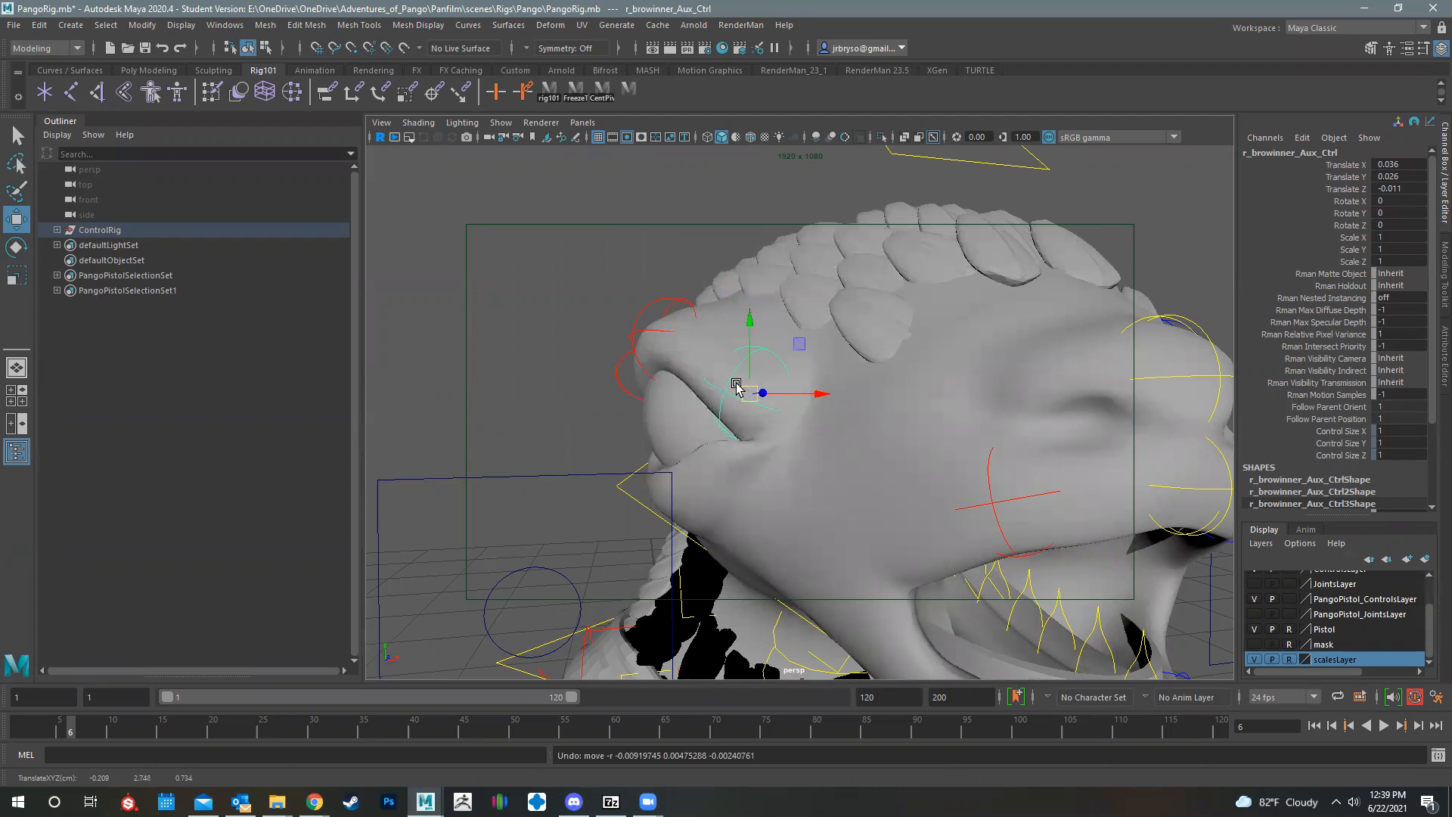
# Step: Try moving the center and inner right brow controls, undo all brow changes, and reselect the inner brow control
pyautogui.keyDown('alt'); pyautogui.moveTo(849, 384); pyautogui.dragTo(854, 327); pyautogui.keyUp('alt')
pyautogui.click(716, 271)
pyautogui.keyDown('alt'); pyautogui.moveTo(730, 340); pyautogui.dragTo(779, 276); pyautogui.keyUp('alt')
pyautogui.hotkey('ctrl', 'z')
pyautogui.hotkey('ctrl', 'z')
pyautogui.hotkey('ctrl', 'z')
pyautogui.hotkey('ctrl', 'z')
pyautogui.click(728, 264)
pyautogui.keyDown('alt'); pyautogui.moveTo(707, 324); pyautogui.dragTo(714, 334); pyautogui.keyUp('alt')
pyautogui.hotkey('ctrl', 'z')
pyautogui.hotkey('ctrl', 'z')
pyautogui.hotkey('ctrl', 'z')
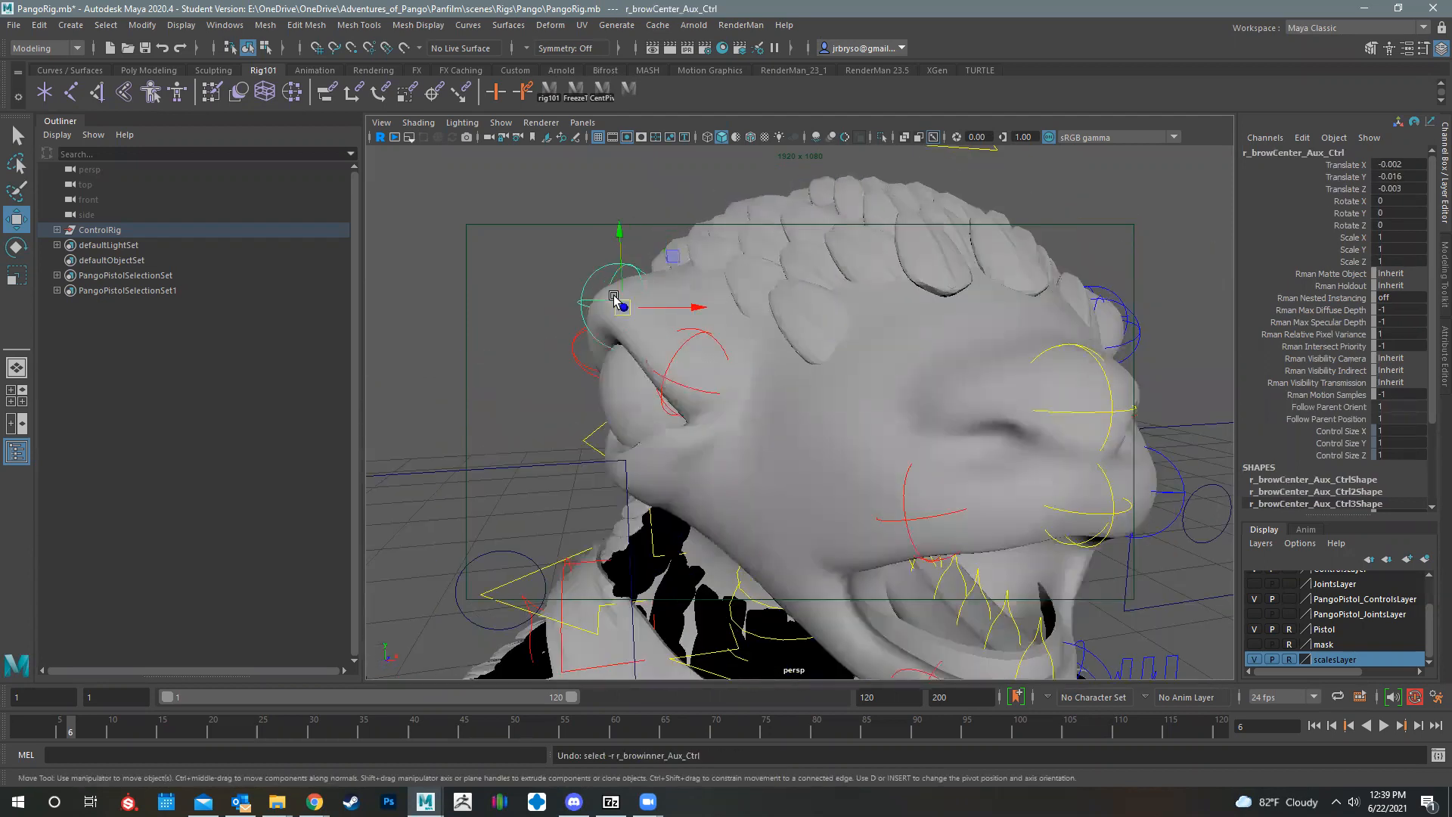
pyautogui.hotkey('ctrl', 'z')
pyautogui.click(657, 410)
pyautogui.keyDown('alt'); pyautogui.moveTo(729, 253); pyautogui.dragTo(878, 310); pyautogui.keyUp('alt')
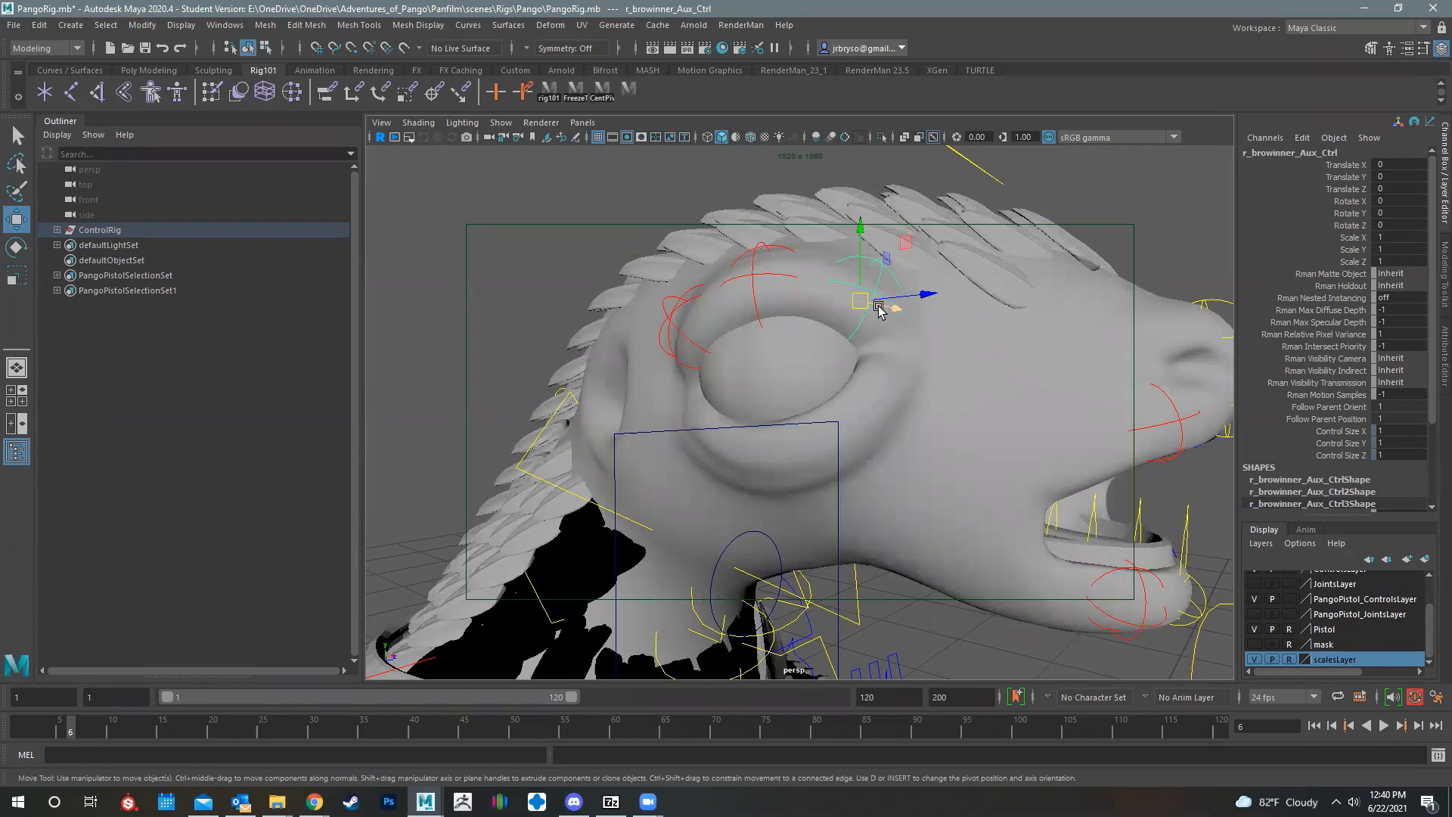
# Step: Try rotating the top neck IK control about 4.6 degrees in X, and undo the rotation
pyautogui.keyDown('alt'); pyautogui.moveTo(929, 393); pyautogui.dragTo(687, 474); pyautogui.keyUp('alt')
pyautogui.click(687, 473)
pyautogui.click(685, 473)
pyautogui.click(603, 458)
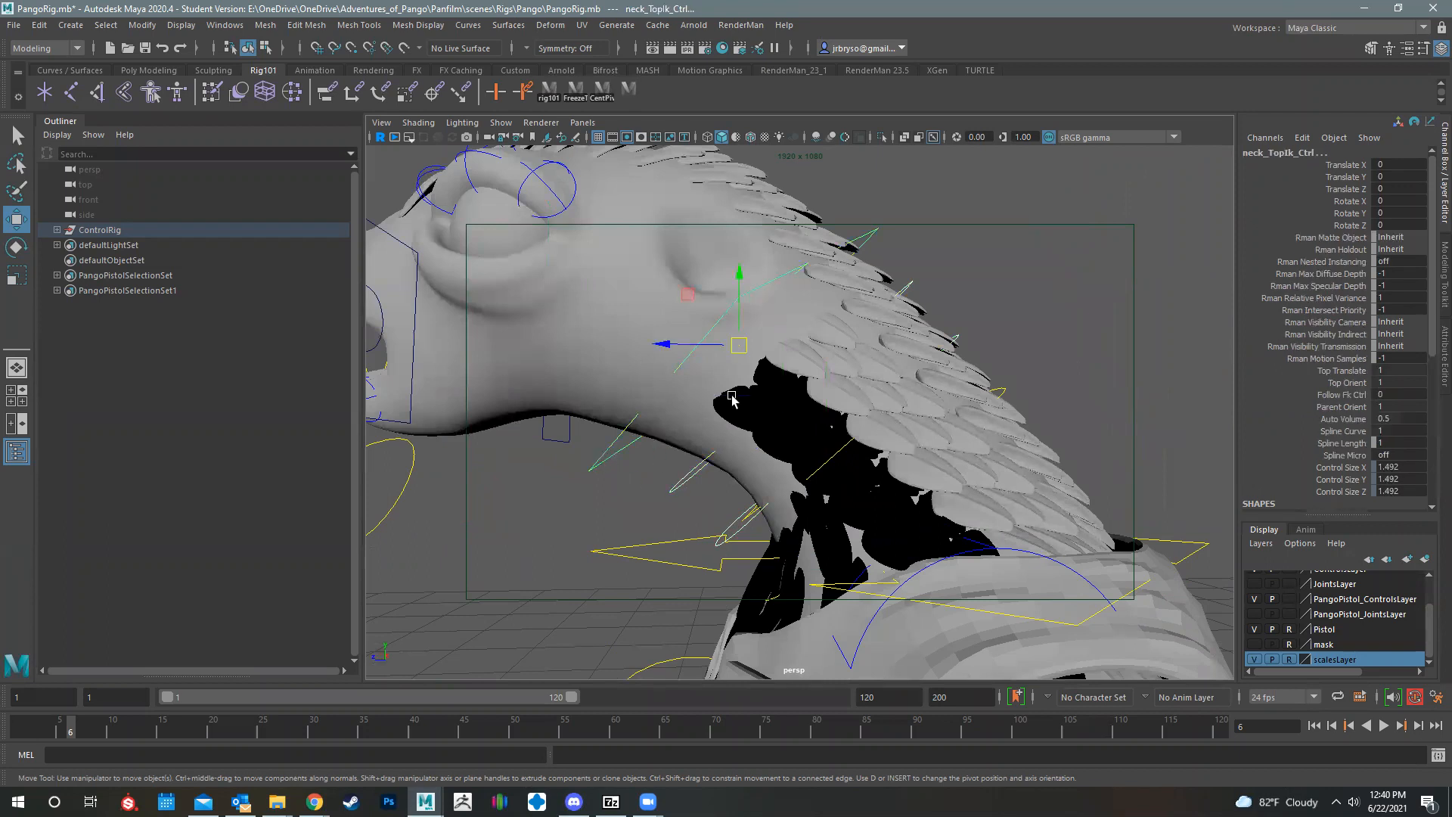
pyautogui.press('e')
pyautogui.moveTo(750, 409); pyautogui.dragTo(683, 327)
pyautogui.hotkey('ctrl', 'z')
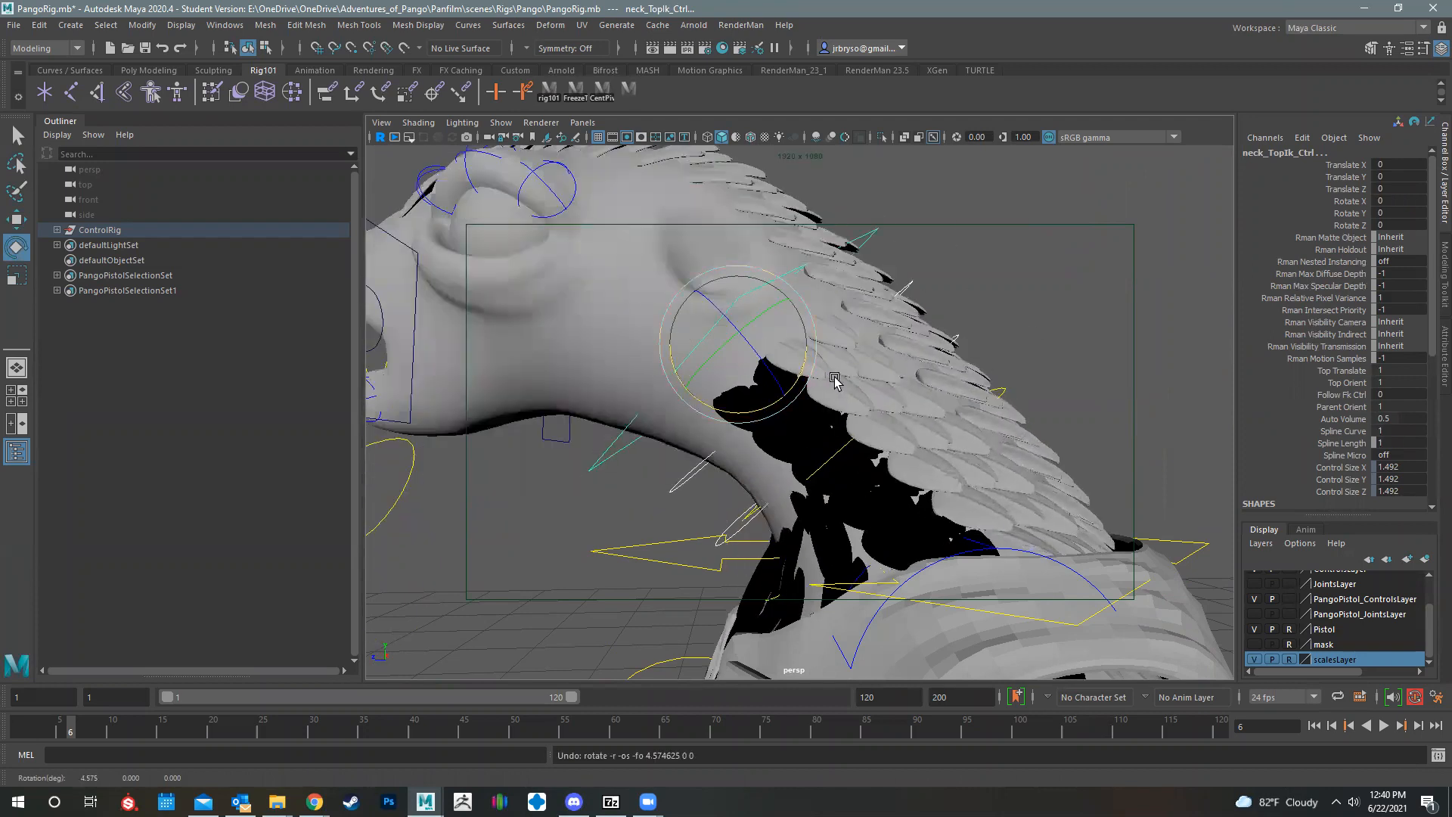
# Step: Try rotating head_Master_Ctrl about -20.6 degrees in X to tilt the whole head, and undo the rotation
pyautogui.keyDown('alt'); pyautogui.moveTo(835, 382); pyautogui.dragTo(817, 396, button='right'); pyautogui.keyUp('alt')
pyautogui.keyDown('alt'); pyautogui.moveTo(817, 396); pyautogui.dragTo(889, 403, button='middle'); pyautogui.keyUp('alt')
pyautogui.keyDown('alt'); pyautogui.moveTo(888, 404); pyautogui.dragTo(785, 360, button='right'); pyautogui.keyUp('alt')
pyautogui.keyDown('alt'); pyautogui.moveTo(785, 361); pyautogui.dragTo(791, 262); pyautogui.keyUp('alt')
pyautogui.click(789, 261)
pyautogui.keyDown('alt'); pyautogui.moveTo(865, 351); pyautogui.dragTo(917, 334); pyautogui.keyUp('alt')
pyautogui.hotkey('ctrl', 'z')
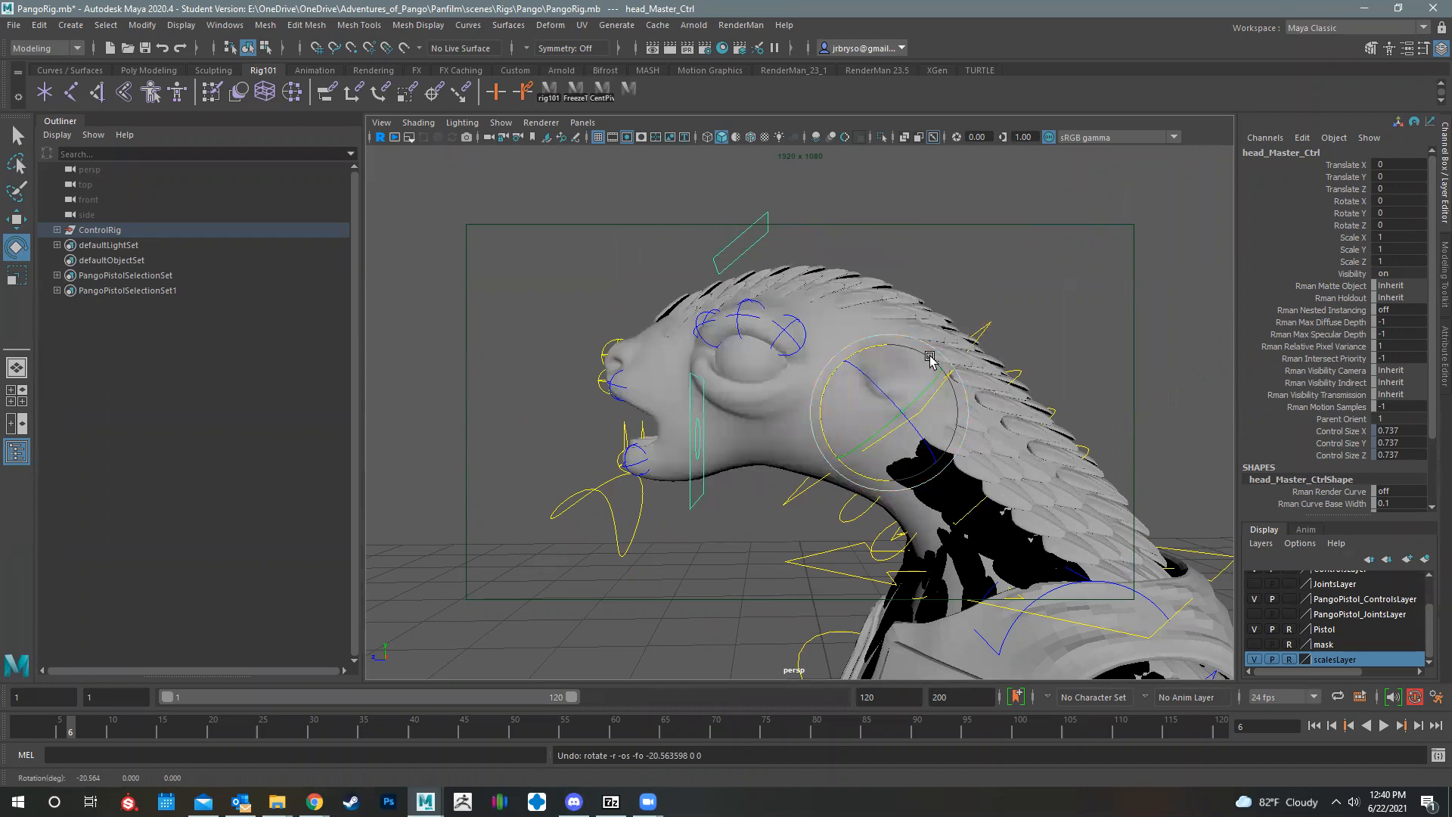
# Step: Try moving MouthConLeft again to reshape the corner of the open mouth, and undo the move
pyautogui.keyDown('alt'); pyautogui.moveTo(779, 425); pyautogui.dragTo(1056, 400); pyautogui.keyUp('alt')
pyautogui.click(1070, 409)
pyautogui.press('w')
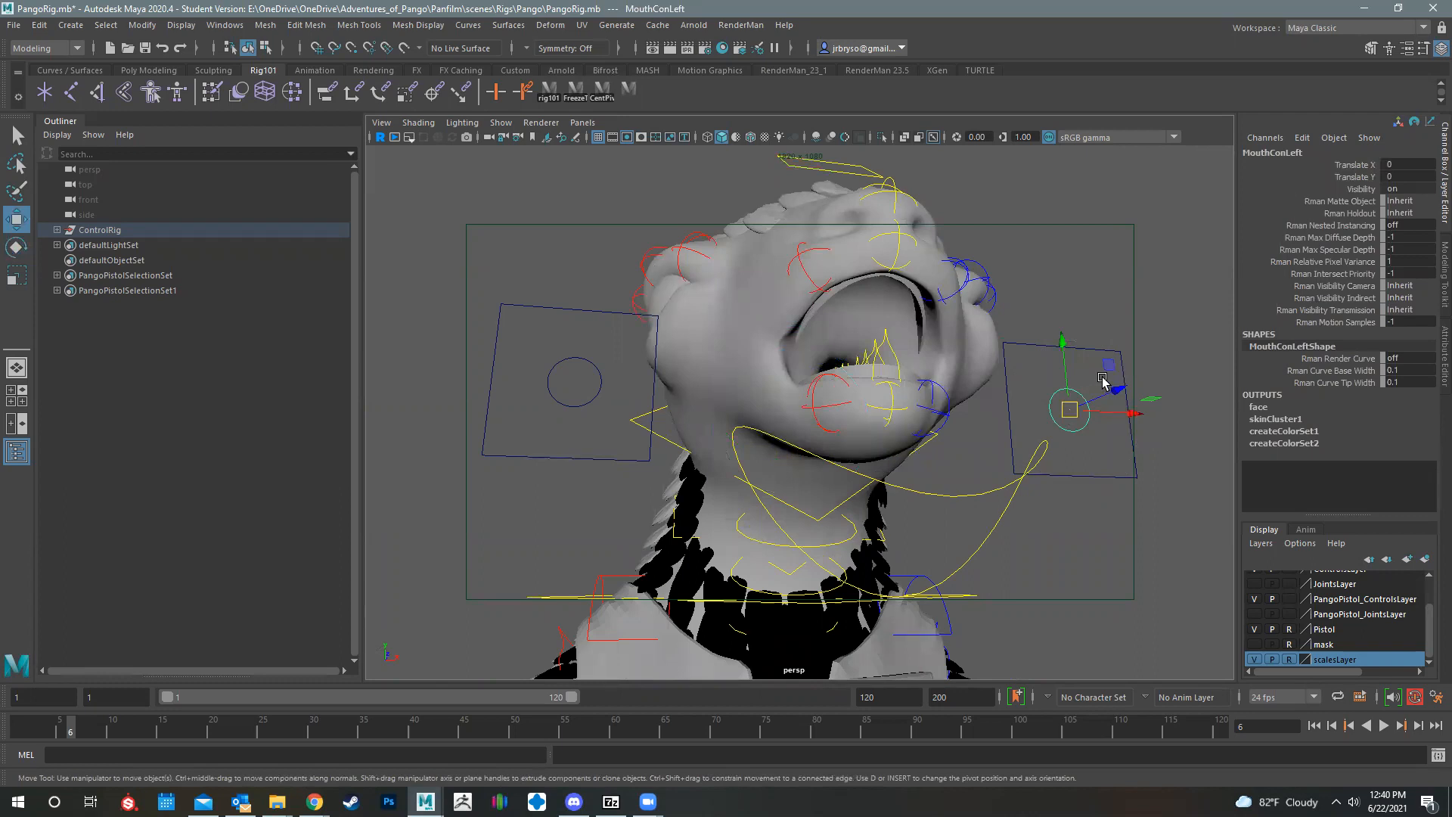
pyautogui.moveTo(1070, 411); pyautogui.dragTo(753, 454)
pyautogui.hotkey('ctrl', 'z')
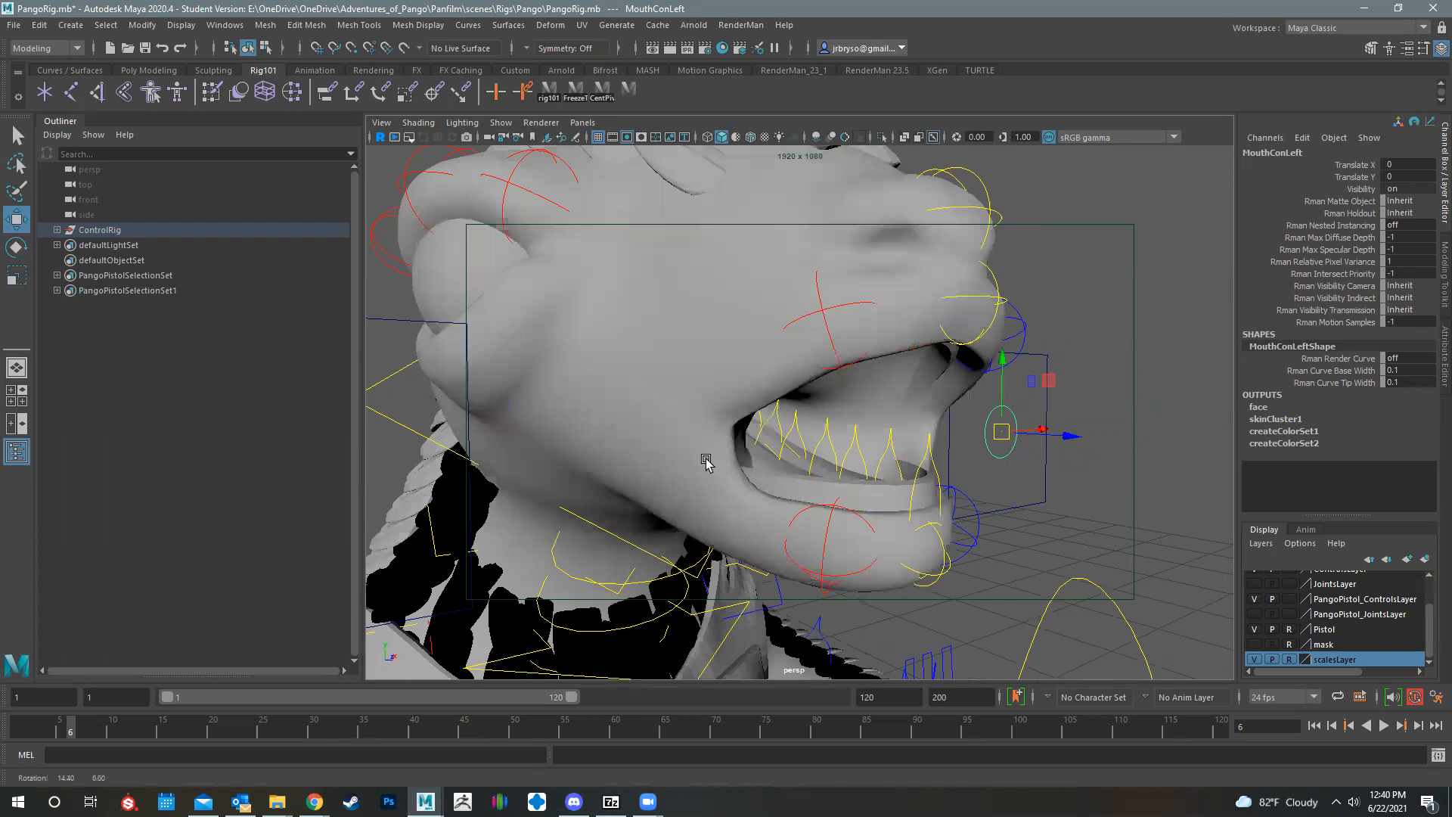
# Step: Try rotating the tongue control tongue_01_02_Ctrl inside the open mouth, and undo the rotation
pyautogui.scroll(3, 684, 403)
pyautogui.click(718, 418)
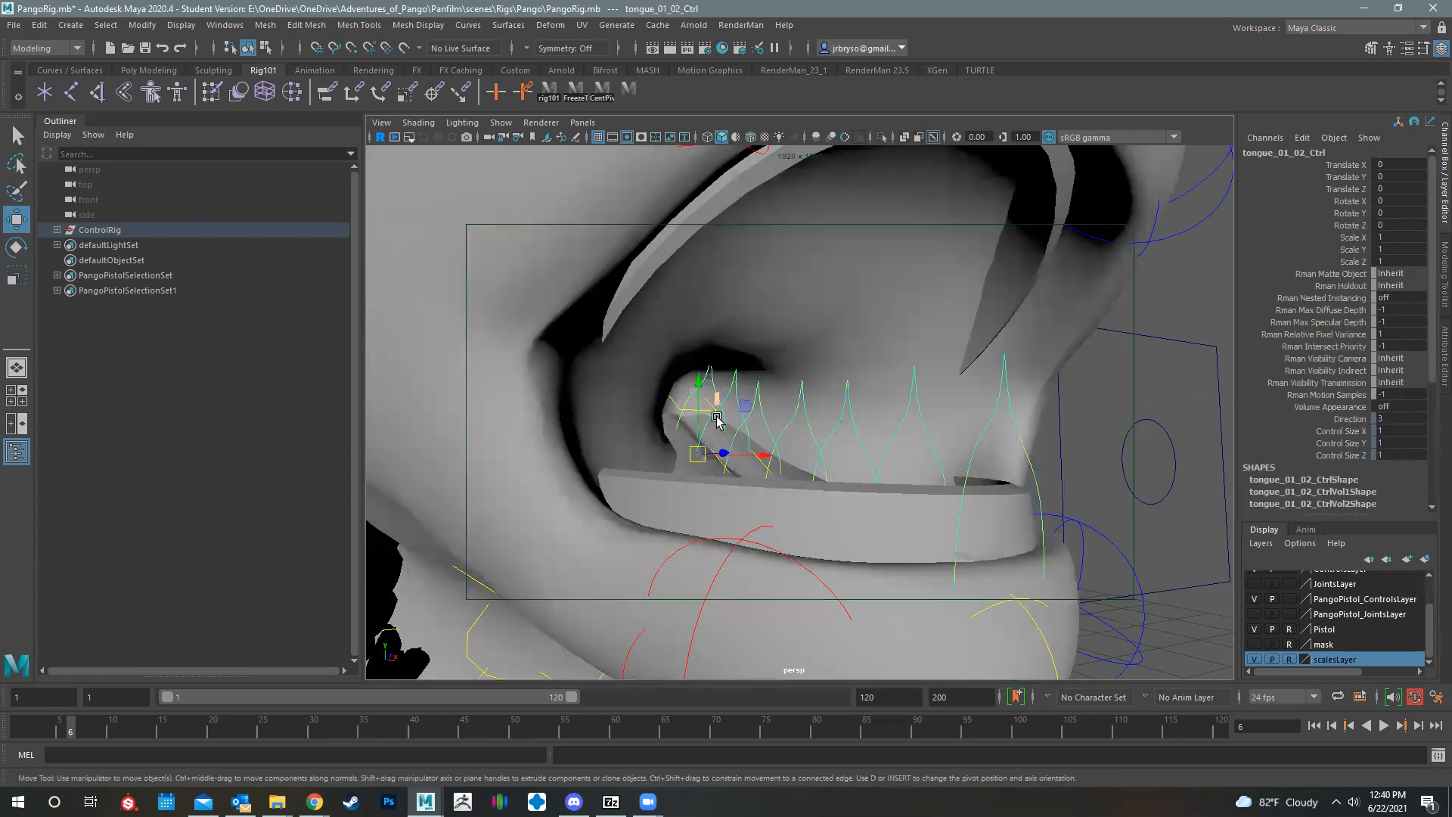
pyautogui.press('e')
pyautogui.press('r')
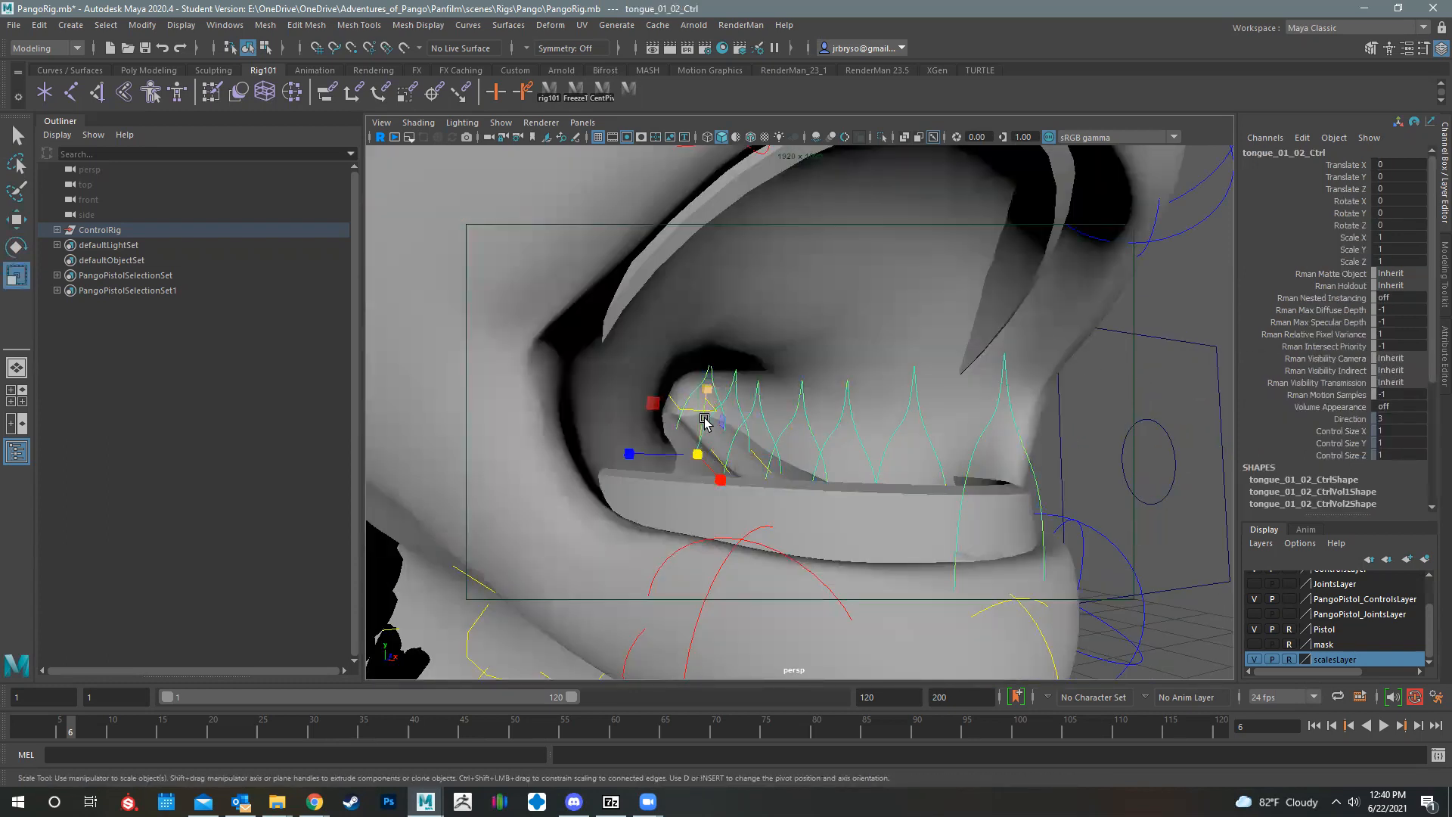
pyautogui.press('e')
pyautogui.moveTo(698, 416); pyautogui.dragTo(731, 445)
pyautogui.hotkey('ctrl', 'z')
pyautogui.keyDown('alt'); pyautogui.moveTo(901, 399); pyautogui.dragTo(1211, 473); pyautogui.keyUp('alt')
pyautogui.press('[')
pyautogui.press('[')
pyautogui.press('[')
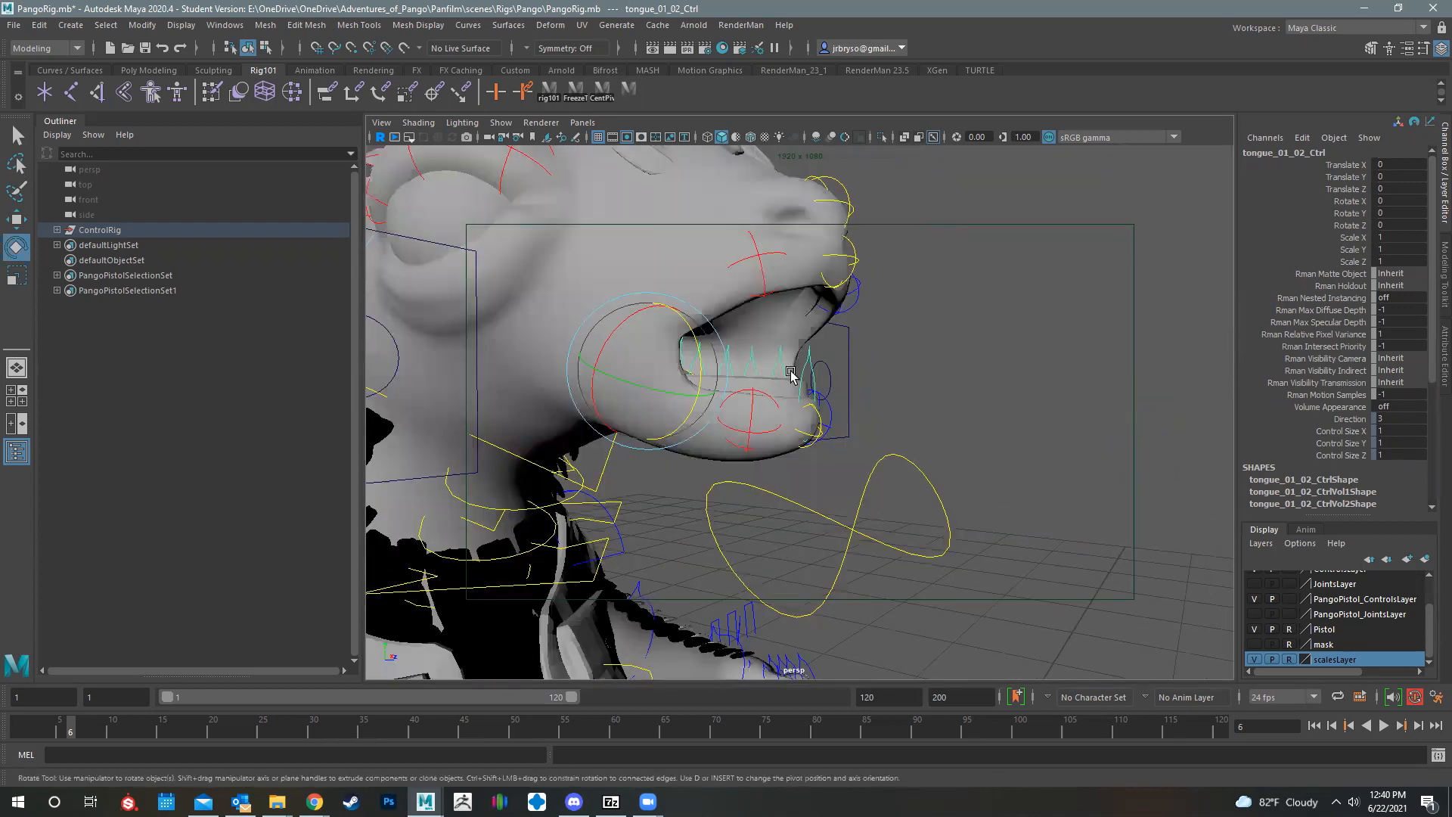
# Step: Try rotating the tongue control tongue_01_06_Ctrl about 27.4 degrees in Z, and undo the rotation
pyautogui.hotkey('ctrl', 'z')
pyautogui.hotkey('ctrl', 'z')
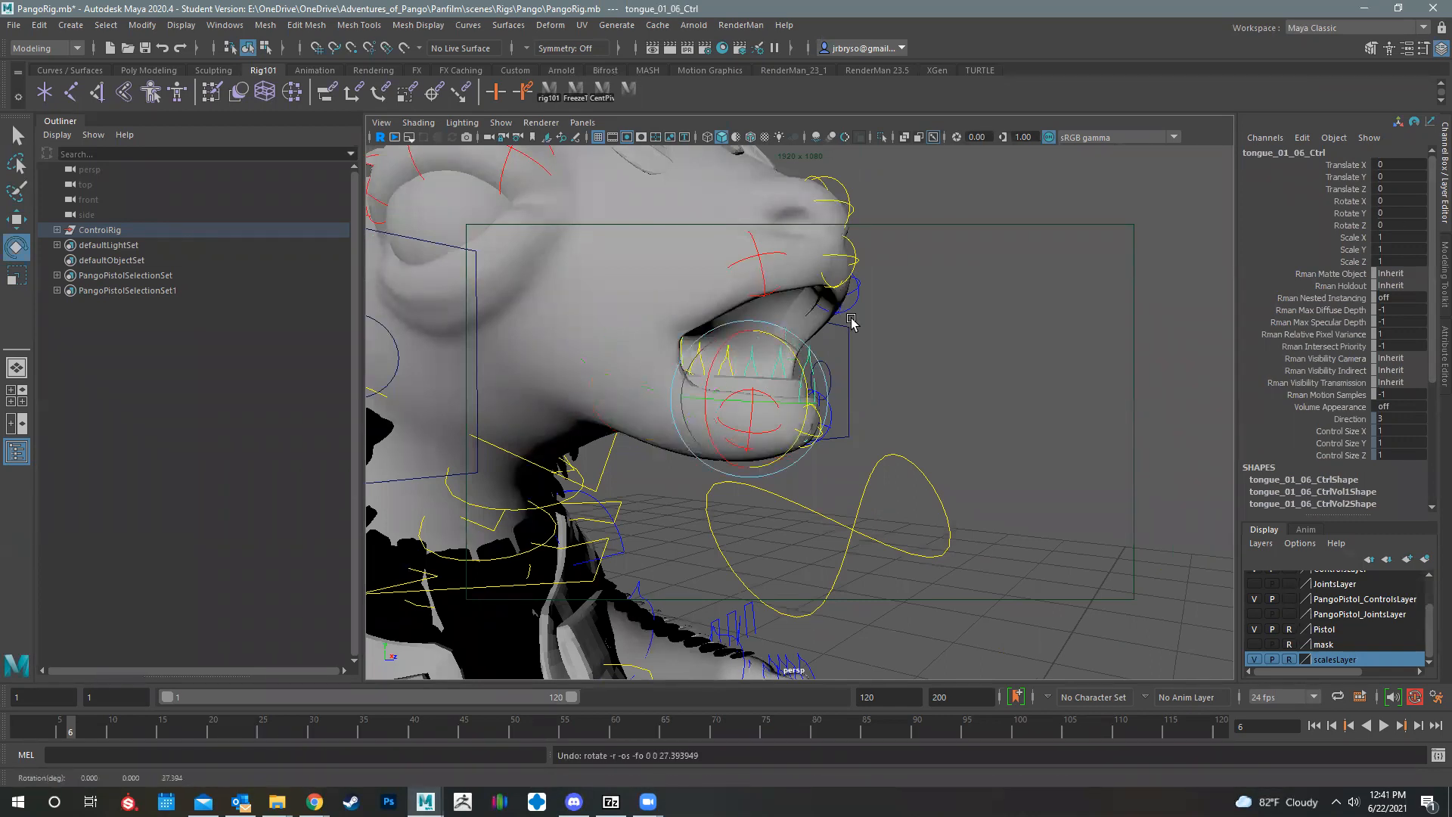
pyautogui.press('[')
pyautogui.press('[')
pyautogui.press('[')
pyautogui.press('[')
pyautogui.press('[')
# Step: Try moving and rotating the nose control nosew_Aux_Ctrl to deform the nose tip, and undo both changes
pyautogui.click(868, 382)
pyautogui.press('w')
pyautogui.keyDown('alt'); pyautogui.moveTo(851, 395); pyautogui.dragTo(979, 315); pyautogui.keyUp('alt')
pyautogui.hotkey('ctrl', 'z')
pyautogui.press('e')
pyautogui.moveTo(947, 391)
pyautogui.mouseDown()
pyautogui.moveTo(938, 347)
pyautogui.moveTo(944, 400)
pyautogui.mouseUp()
pyautogui.hotkey('ctrl', 'z')
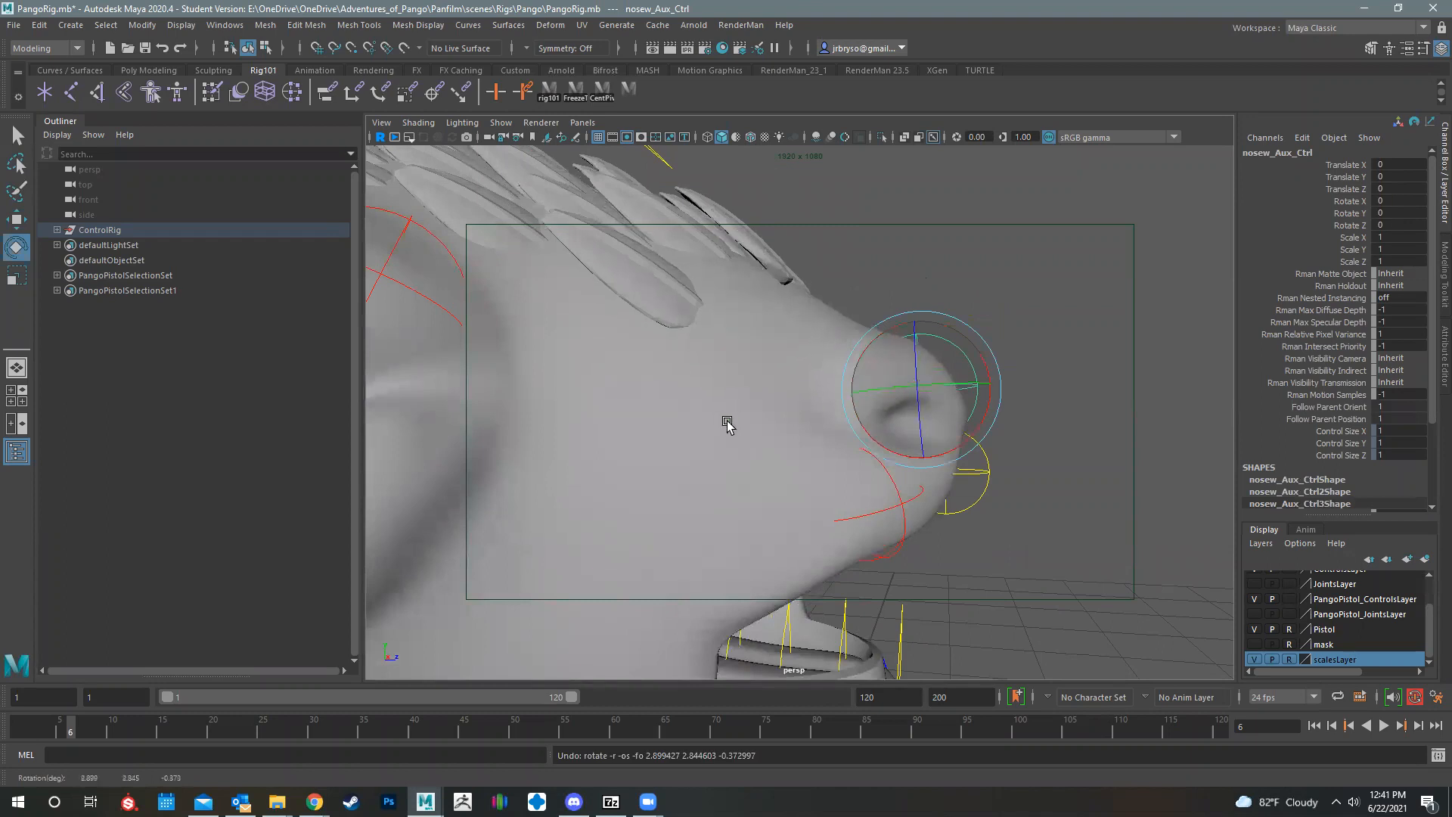
# Step: Try moving and rotating nosew_Aux_Ctrl again while viewing the snout from the front, and undo the changes
pyautogui.keyDown('alt'); pyautogui.moveTo(730, 424); pyautogui.dragTo(685, 426); pyautogui.keyUp('alt')
pyautogui.keyDown('alt'); pyautogui.moveTo(917, 472); pyautogui.dragTo(680, 421); pyautogui.keyUp('alt')
pyautogui.keyDown('alt'); pyautogui.moveTo(756, 393); pyautogui.dragTo(896, 448, button='middle'); pyautogui.keyUp('alt')
pyautogui.scroll(10, 908, 457)
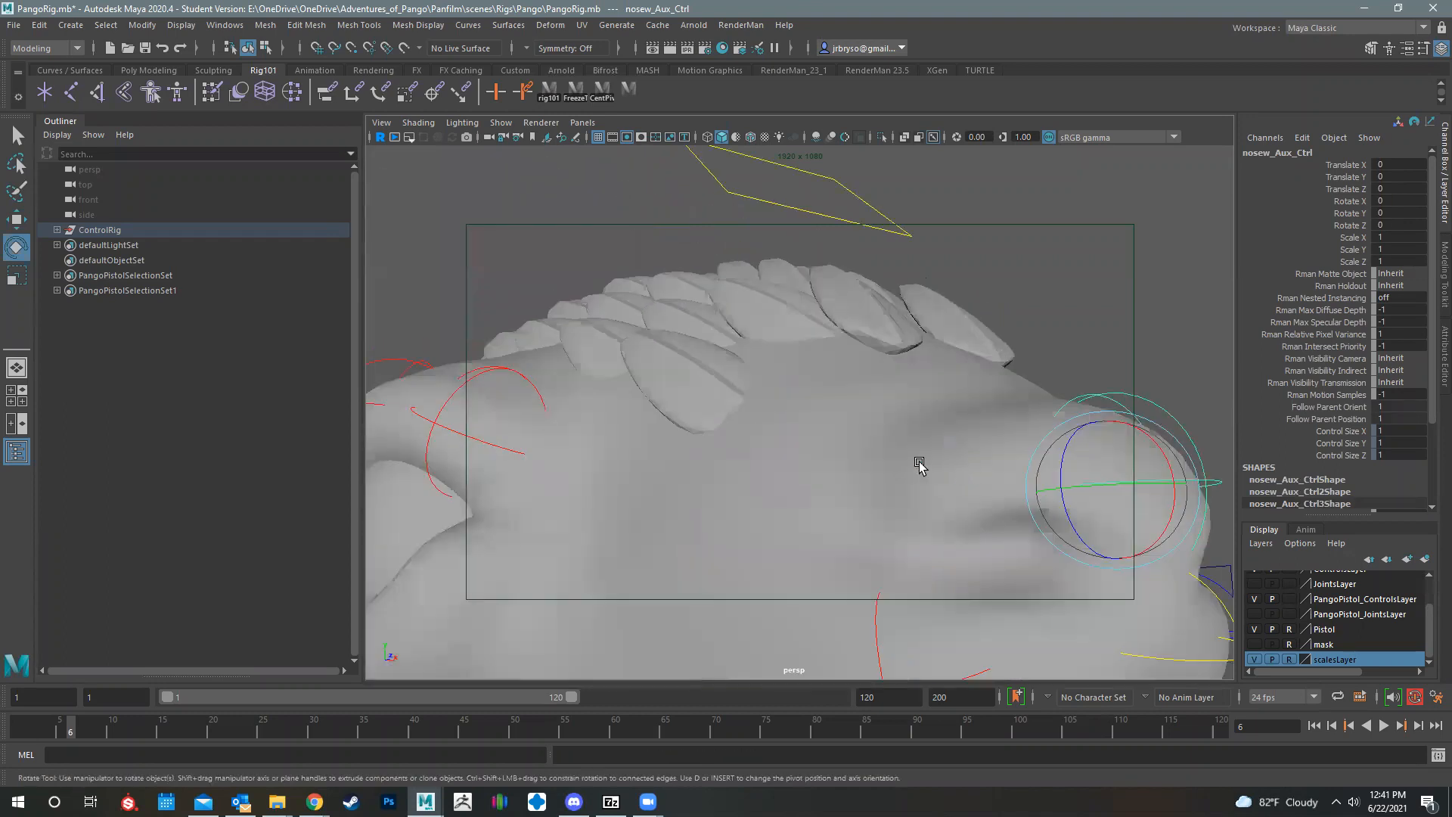
pyautogui.scroll(3, 839, 412)
pyautogui.scroll(-10, 835, 405)
pyautogui.press('w')
pyautogui.keyDown('alt'); pyautogui.moveTo(785, 412); pyautogui.dragTo(888, 340); pyautogui.keyUp('alt')
pyautogui.press('e')
pyautogui.hotkey('ctrl', 'z')
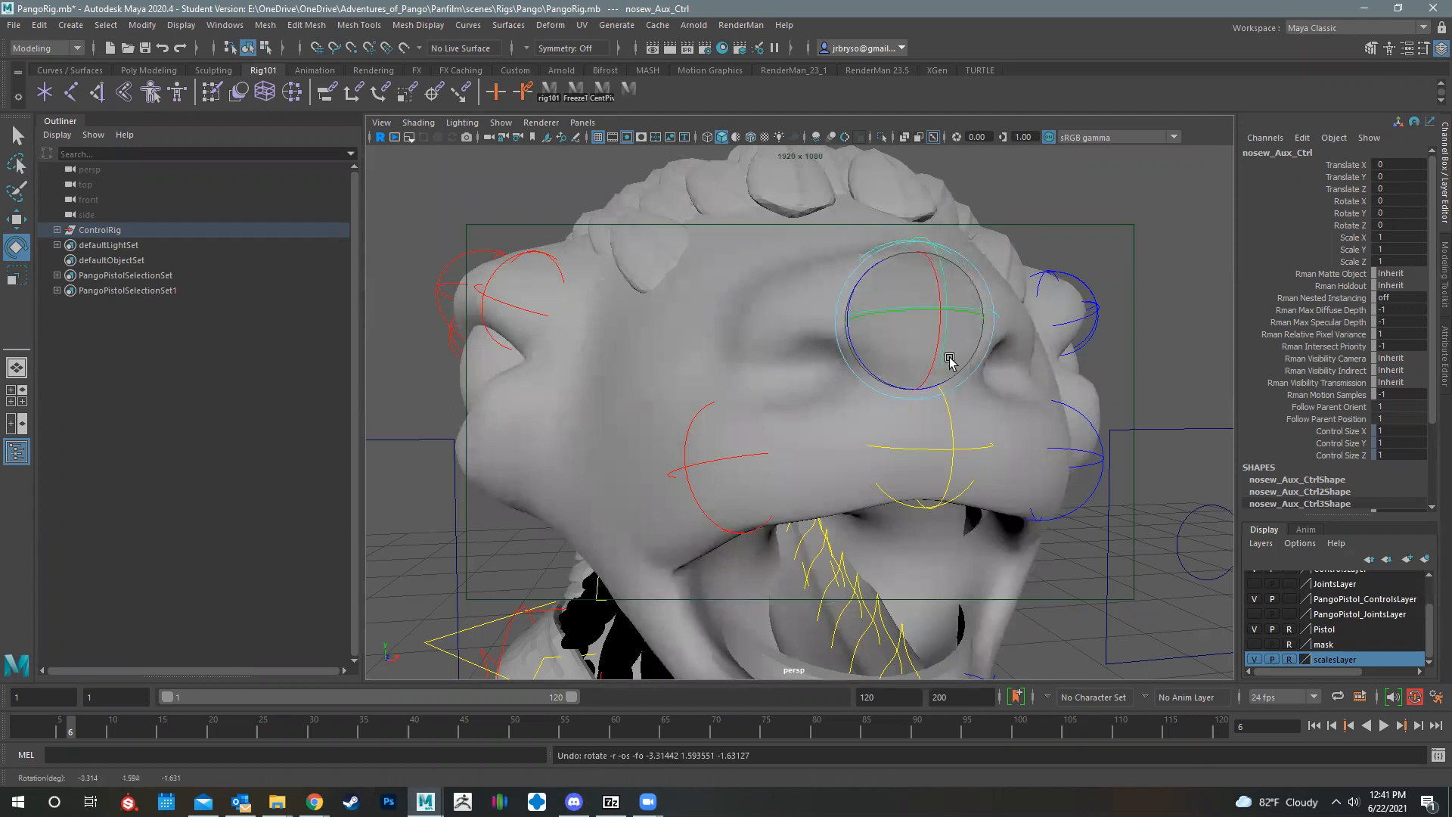
# Step: Examine the open-mouthed head, neck and upper body from the front and the side
pyautogui.scroll(-8, 856, 398)
pyautogui.moveTo(973, 437)
pyautogui.keyDown('alt'); pyautogui.mouseDown()
pyautogui.moveTo(899, 438)
pyautogui.moveTo(984, 425)
pyautogui.mouseUp(); pyautogui.keyUp('alt')
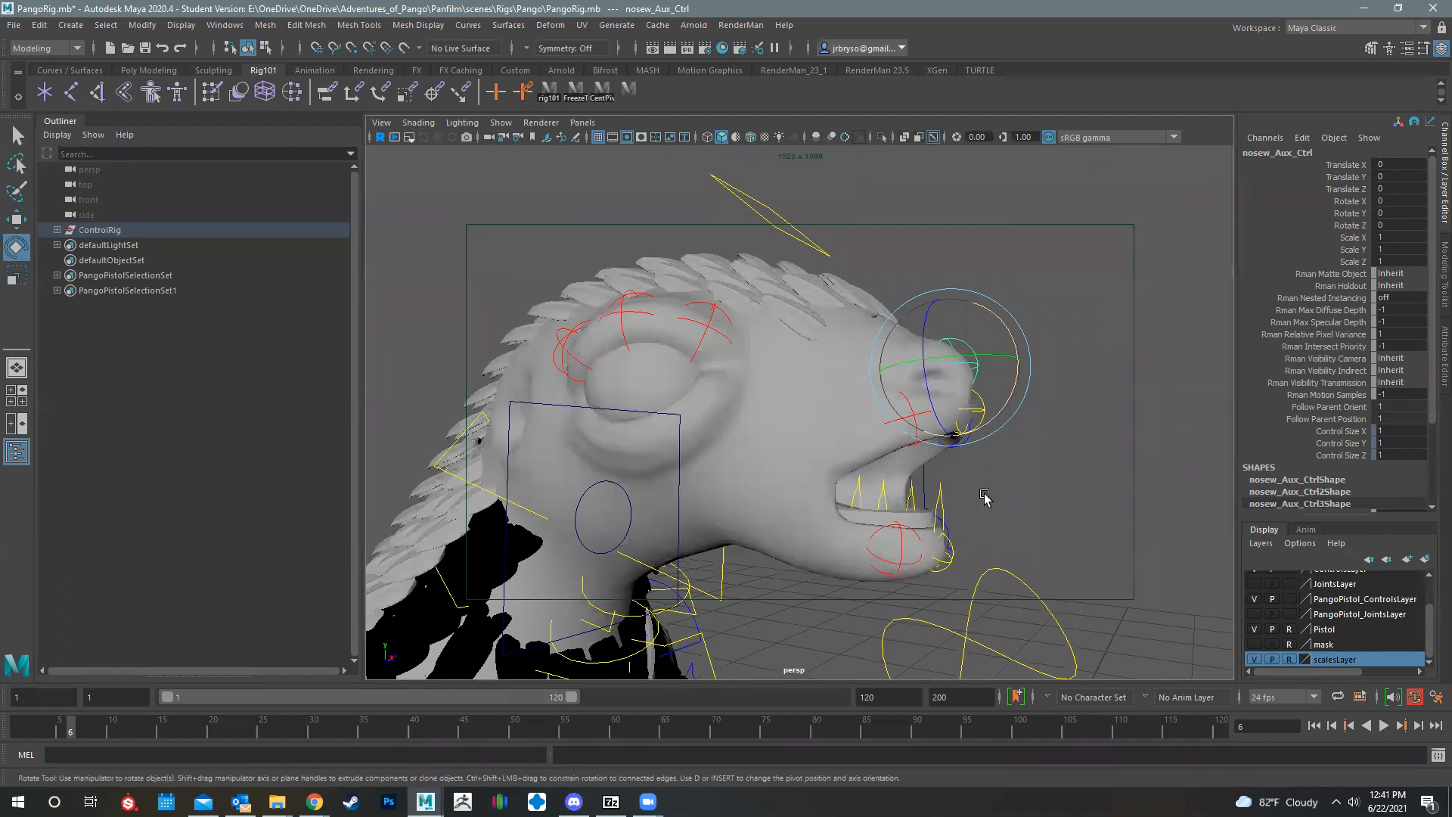
pyautogui.keyDown('alt'); pyautogui.moveTo(998, 603); pyautogui.dragTo(937, 498); pyautogui.keyUp('alt')
pyautogui.keyDown('alt'); pyautogui.moveTo(982, 330); pyautogui.dragTo(986, 329); pyautogui.keyUp('alt')
pyautogui.keyDown('alt'); pyautogui.moveTo(986, 329); pyautogui.dragTo(946, 371, button='middle'); pyautogui.keyUp('alt')
pyautogui.keyDown('alt'); pyautogui.moveTo(946, 370); pyautogui.dragTo(867, 317, button='right'); pyautogui.keyUp('alt')
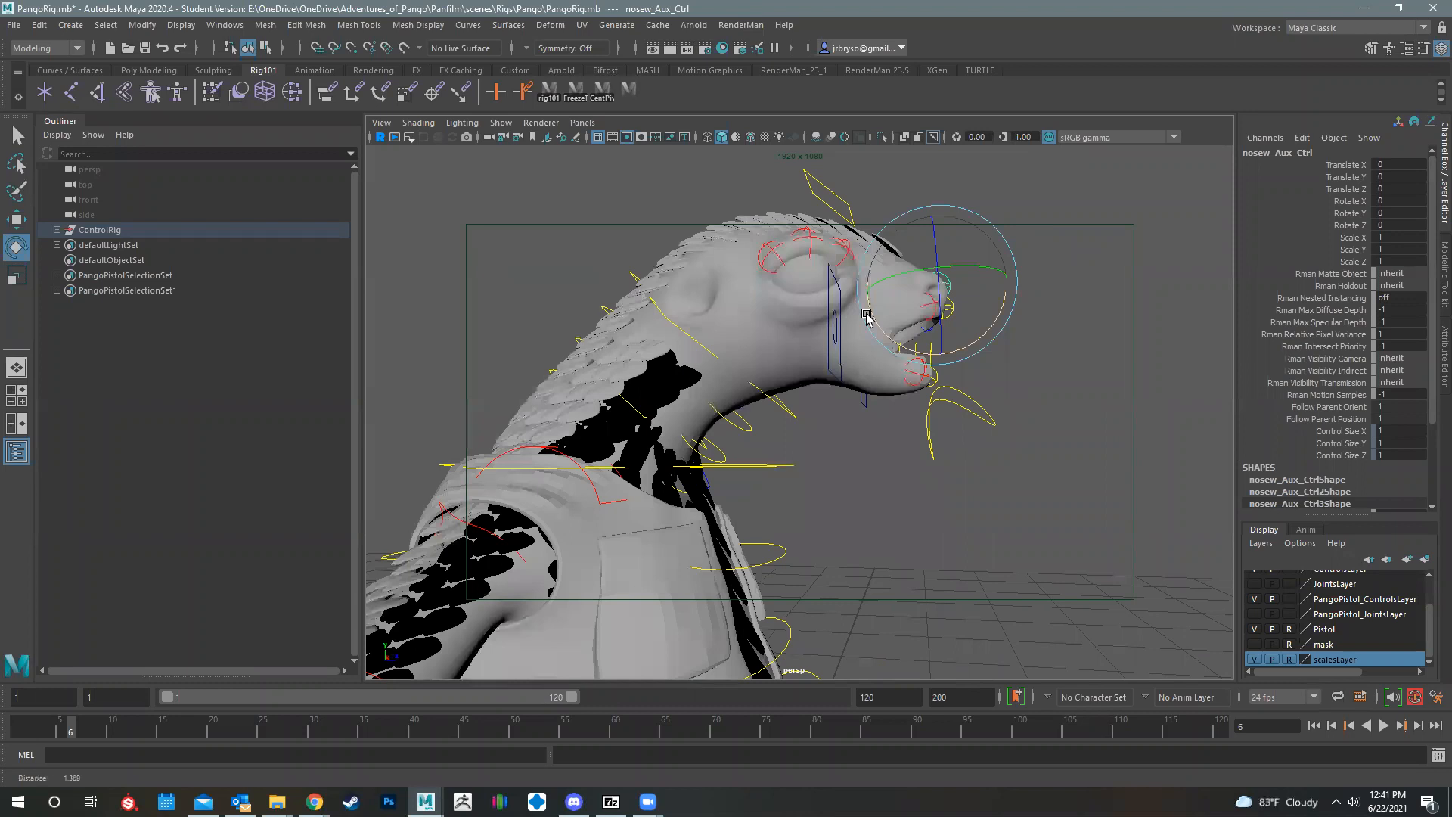
pyautogui.scroll(-3, 867, 316)
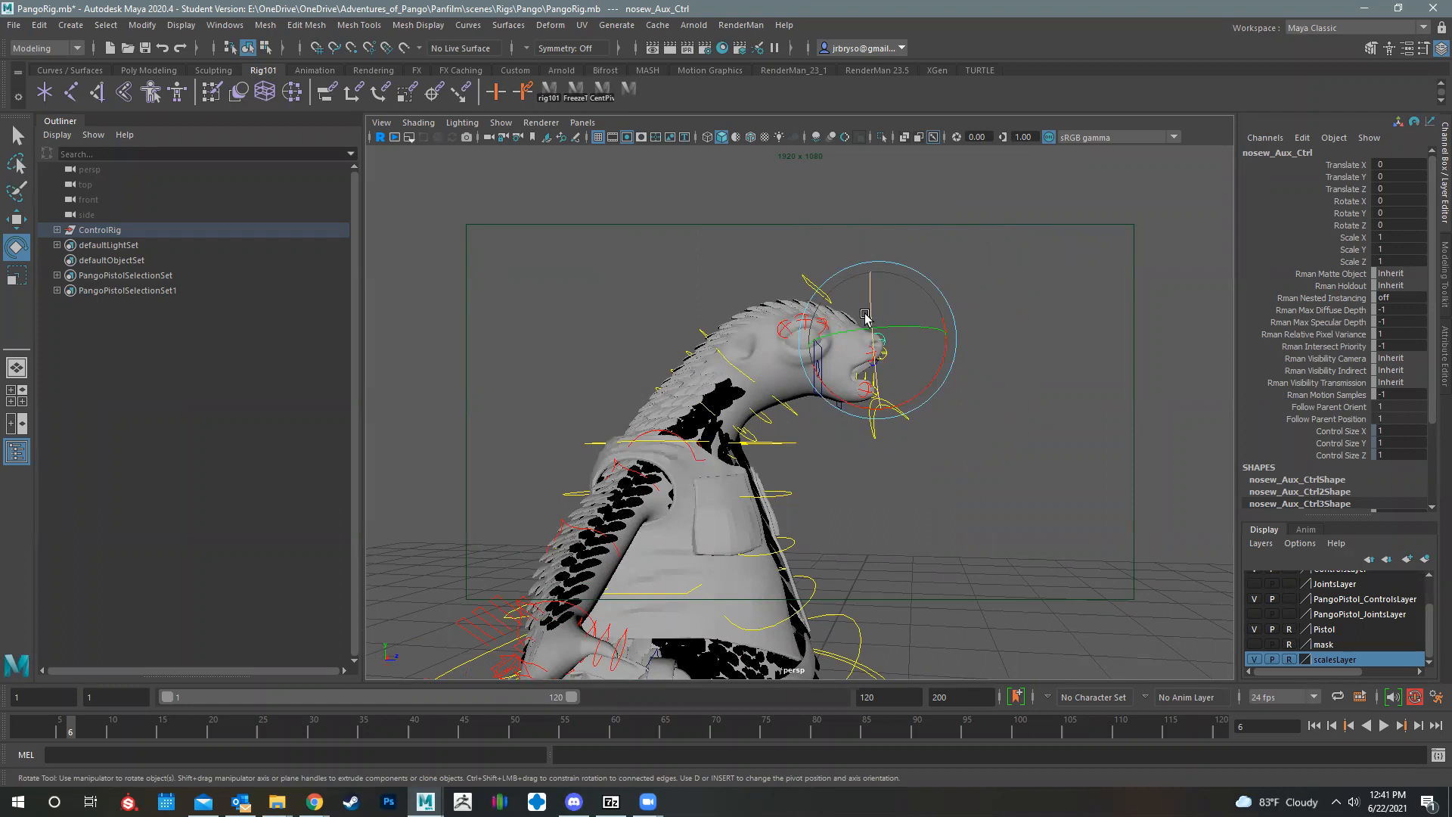
pyautogui.keyDown('alt'); pyautogui.moveTo(879, 443); pyautogui.dragTo(1093, 487, button='right'); pyautogui.keyUp('alt')
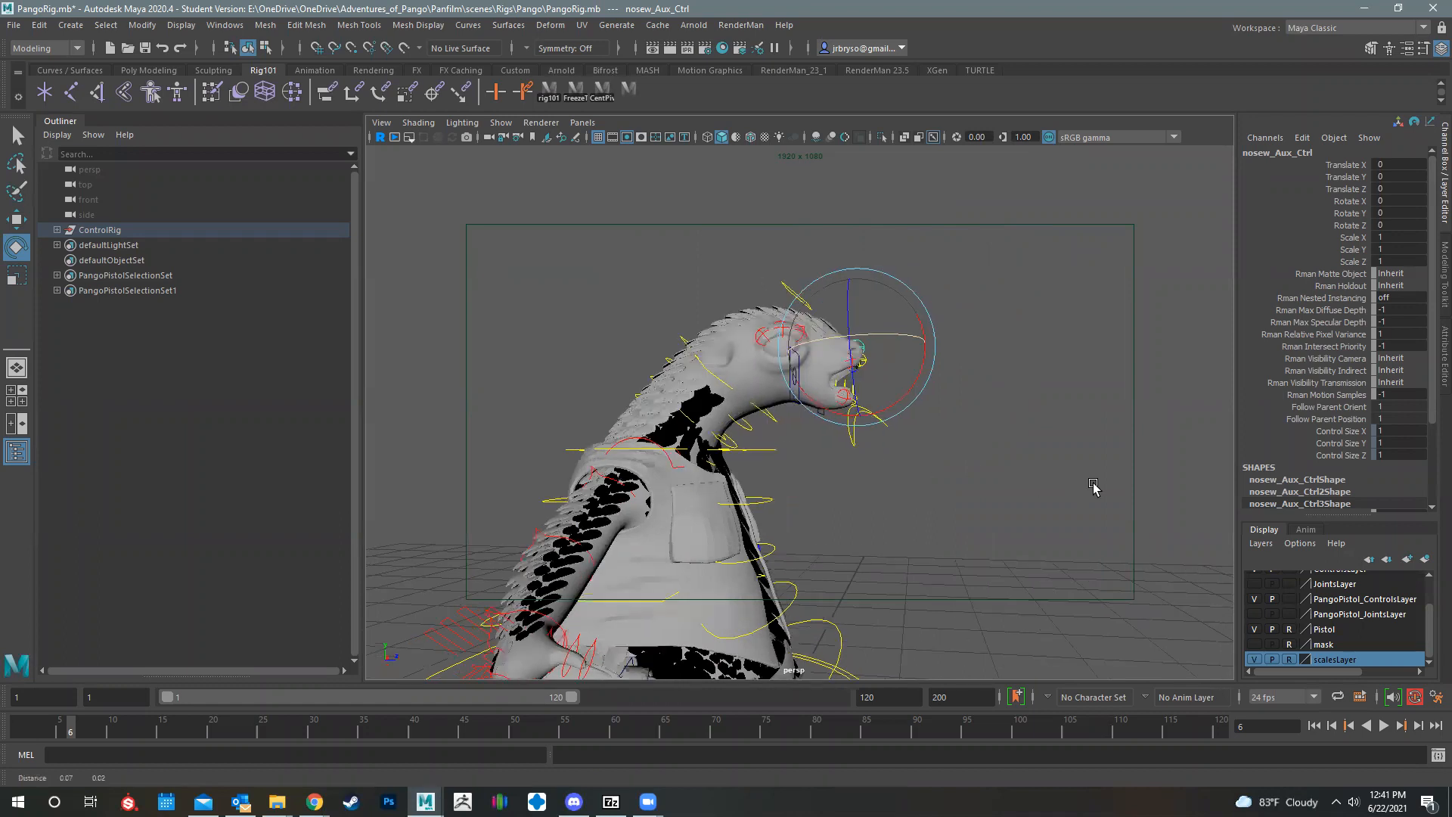
# Step: Set head_Jaw_Ctrl's Rotate X to 0 to close the mouth
pyautogui.keyDown('alt'); pyautogui.moveTo(910, 492); pyautogui.dragTo(784, 505, button='middle'); pyautogui.keyUp('alt')
pyautogui.keyDown('alt'); pyautogui.moveTo(744, 511); pyautogui.dragTo(852, 507, button='right'); pyautogui.keyUp('alt')
pyautogui.keyDown('alt'); pyautogui.moveTo(852, 505); pyautogui.dragTo(923, 474); pyautogui.keyUp('alt')
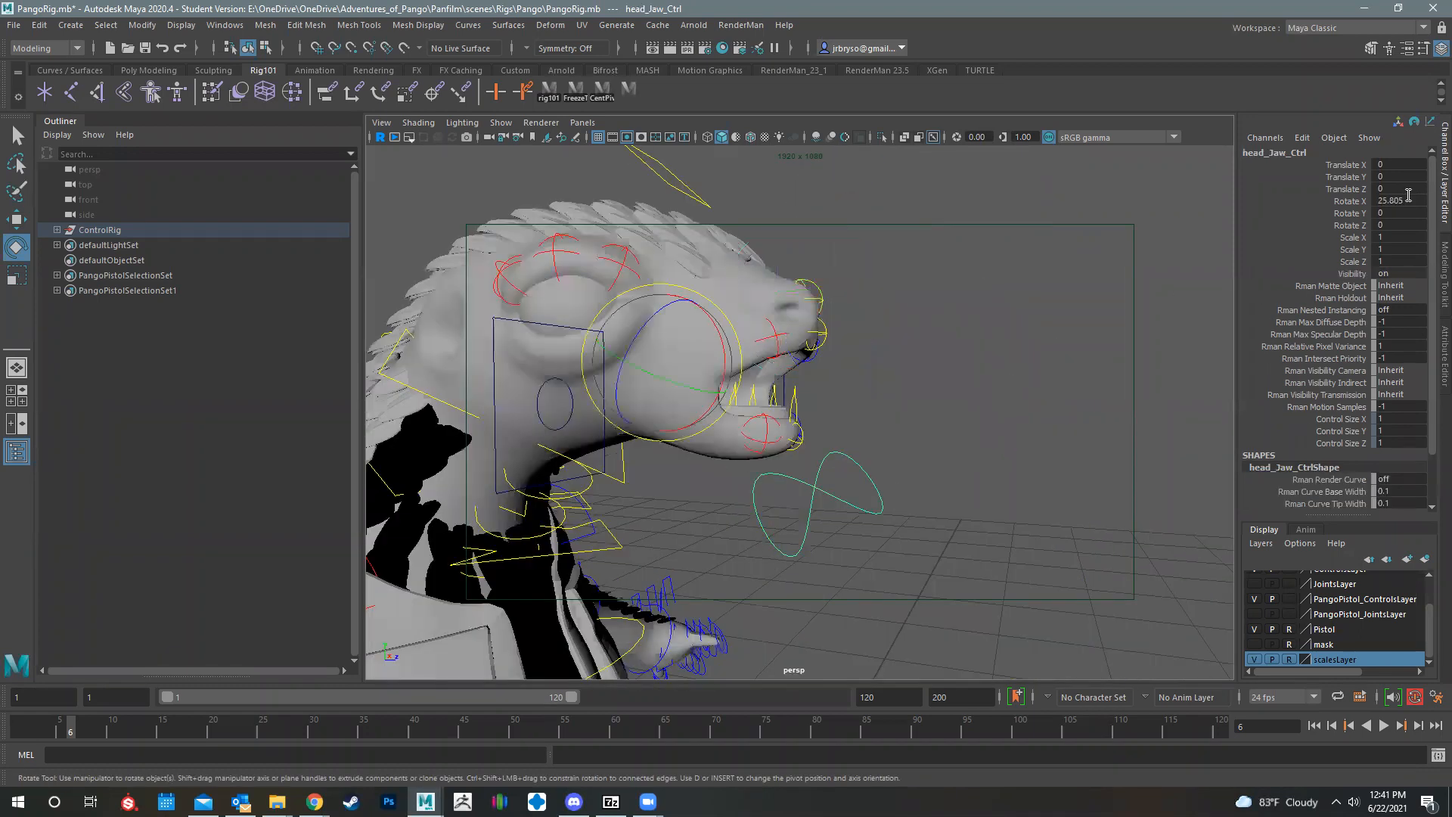
pyautogui.doubleClick(1409, 201)
pyautogui.write('0')
pyautogui.press('Return')
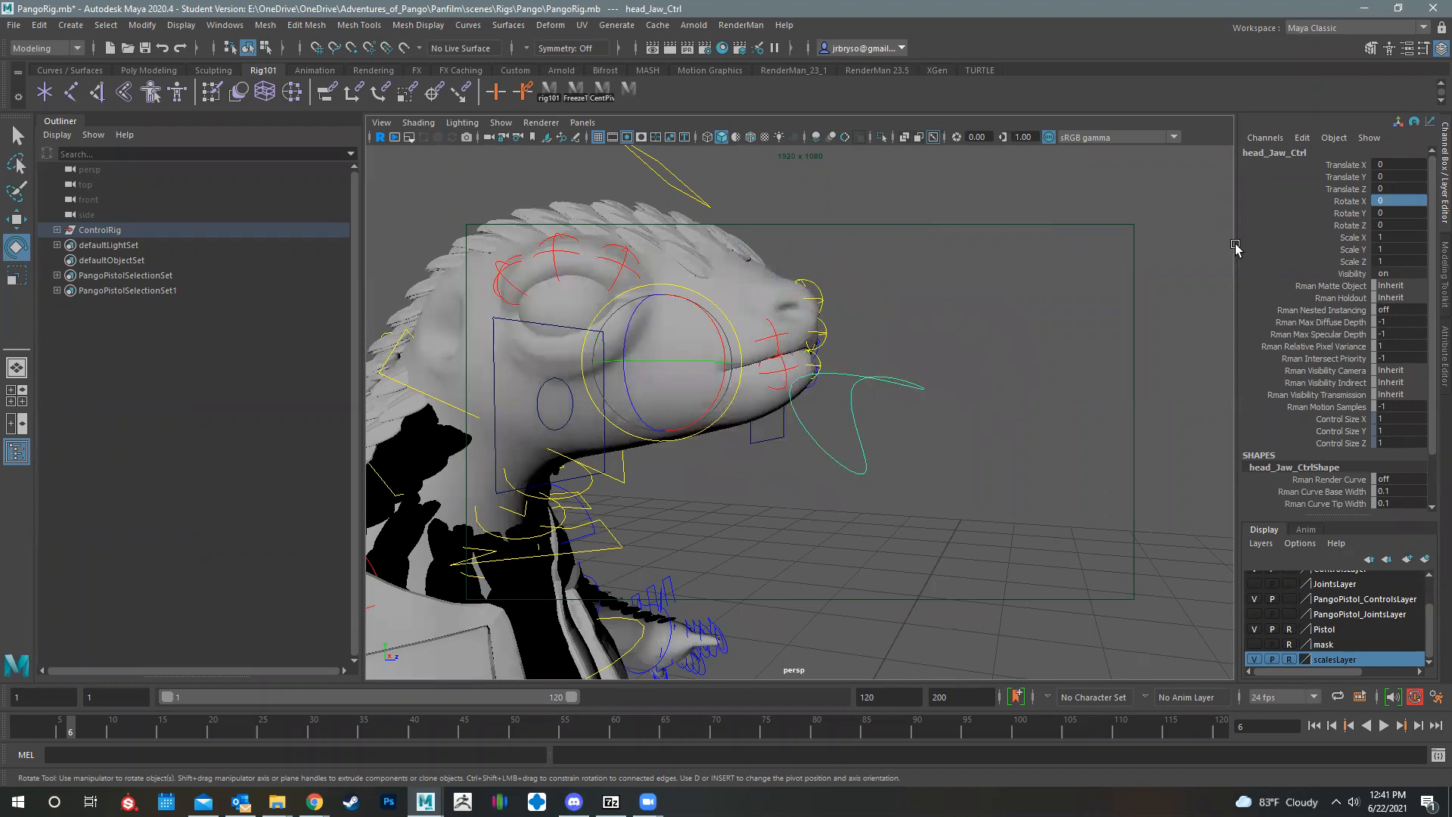
# Step: Examine the closed-mouth head and upper body from several angles
pyautogui.keyDown('alt'); pyautogui.moveTo(976, 344); pyautogui.dragTo(860, 467); pyautogui.keyUp('alt')
pyautogui.moveTo(651, 457)
pyautogui.keyDown('alt'); pyautogui.mouseDown()
pyautogui.moveTo(700, 447)
pyautogui.moveTo(672, 445)
pyautogui.mouseUp(); pyautogui.keyUp('alt')
pyautogui.keyDown('alt'); pyautogui.moveTo(1074, 499); pyautogui.dragTo(975, 469); pyautogui.keyUp('alt')
pyautogui.keyDown('alt'); pyautogui.moveTo(756, 475); pyautogui.dragTo(822, 479, button='right'); pyautogui.keyUp('alt')
pyautogui.keyDown('alt'); pyautogui.moveTo(822, 481); pyautogui.dragTo(885, 466); pyautogui.keyUp('alt')
pyautogui.keyDown('alt'); pyautogui.moveTo(885, 466); pyautogui.dragTo(902, 467, button='middle'); pyautogui.keyUp('alt')
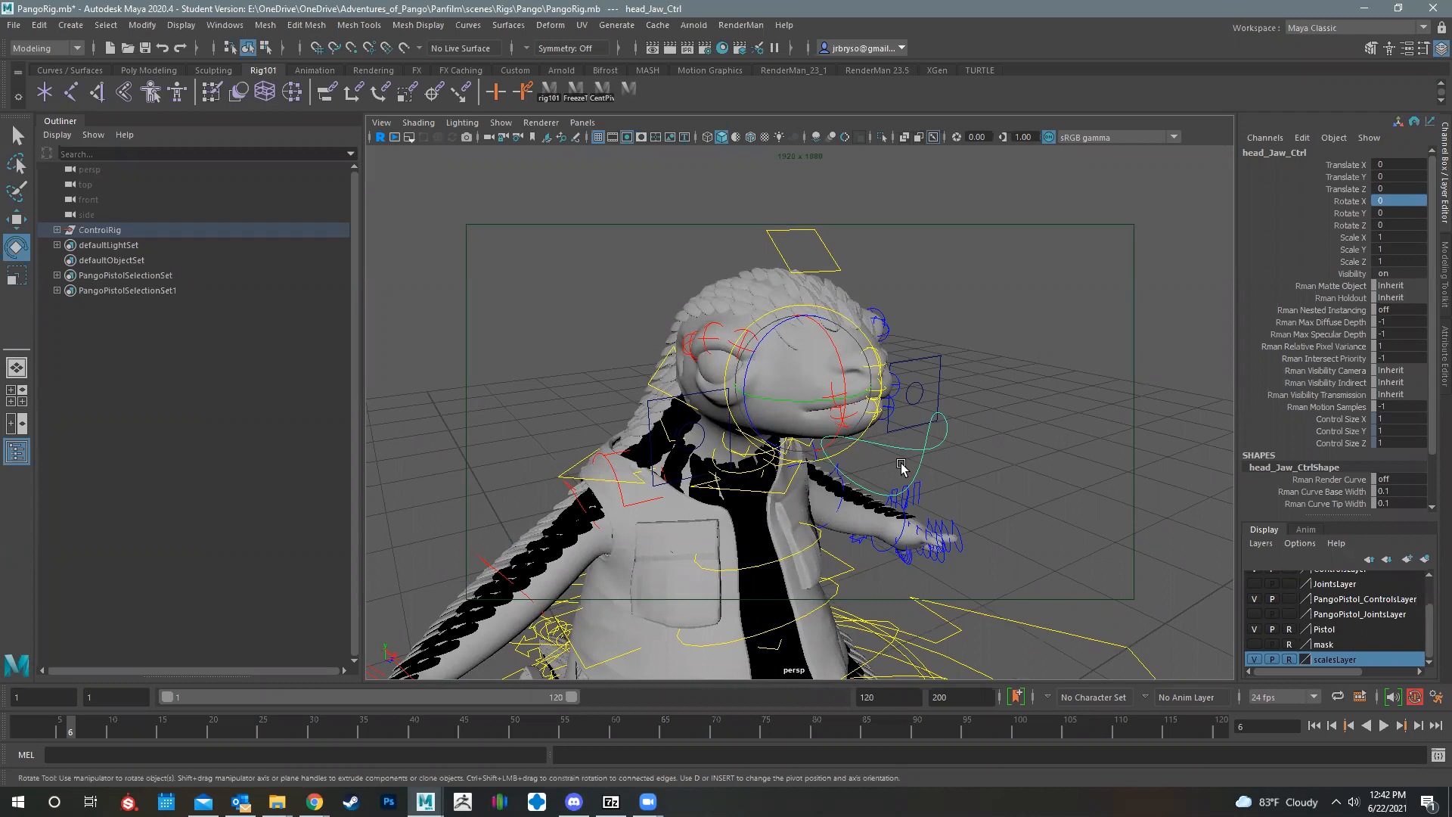
pyautogui.keyDown('alt'); pyautogui.moveTo(999, 338); pyautogui.dragTo(813, 415); pyautogui.keyUp('alt')
pyautogui.hotkey('ctrl', 'z')
pyautogui.keyDown('alt'); pyautogui.moveTo(1019, 407); pyautogui.dragTo(918, 379); pyautogui.keyUp('alt')
# Step: Try moving the eye look-at control LookAtCon in front of the head, and undo the moves
pyautogui.click(904, 431)
pyautogui.press('w')
pyautogui.moveTo(904, 431); pyautogui.dragTo(842, 478)
pyautogui.hotkey('ctrl', 'z')
pyautogui.keyDown('alt'); pyautogui.moveTo(824, 423); pyautogui.dragTo(859, 397); pyautogui.keyUp('alt')
pyautogui.keyDown('alt'); pyautogui.moveTo(1047, 377); pyautogui.dragTo(1069, 323); pyautogui.keyUp('alt')
pyautogui.hotkey('ctrl', 'z')
pyautogui.keyDown('alt'); pyautogui.moveTo(951, 388); pyautogui.dragTo(970, 327); pyautogui.keyUp('alt')
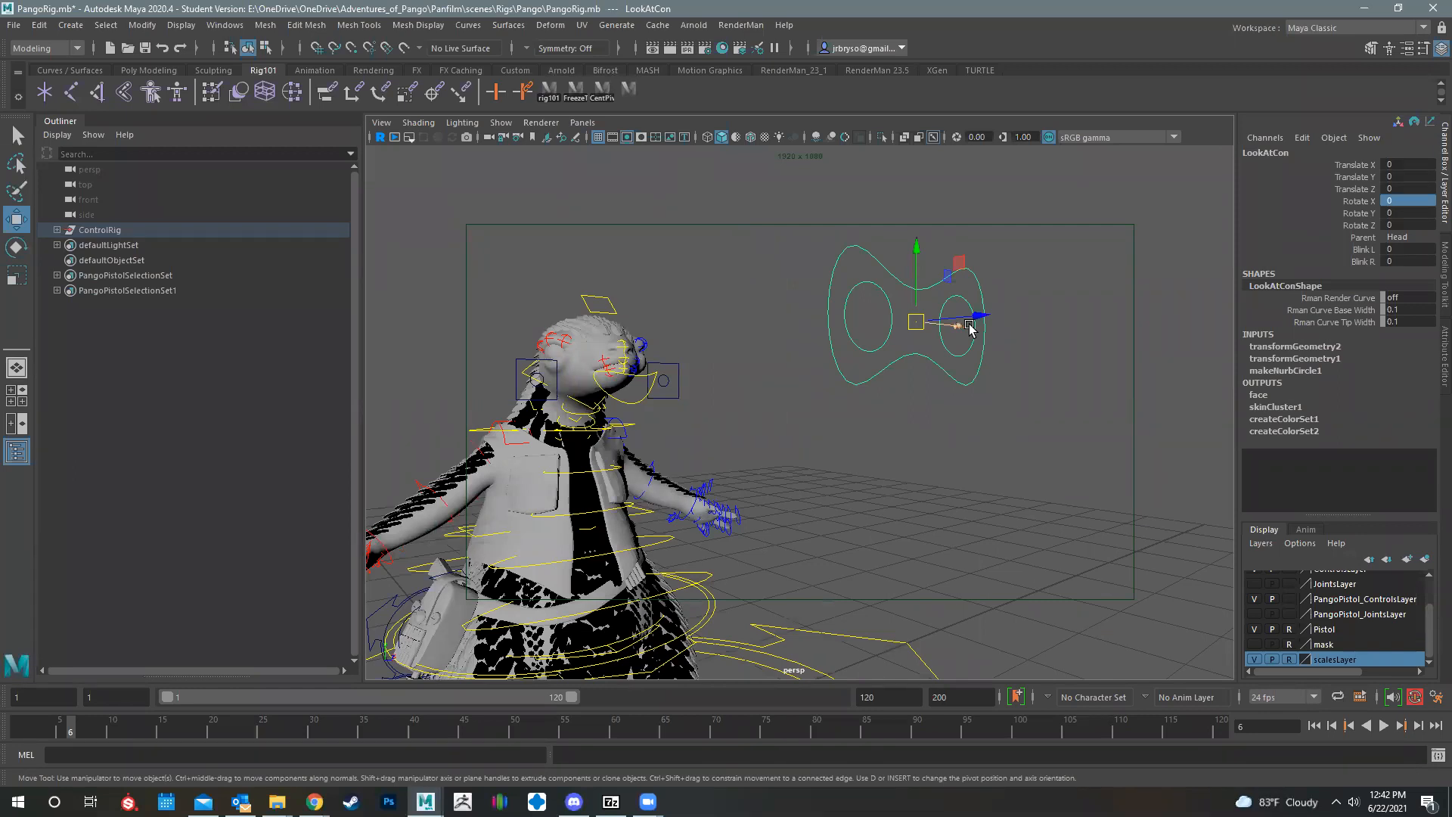
# Step: Try moving the single-eye control LeftLookat inside the look-at shape, and undo the move
pyautogui.keyDown('alt'); pyautogui.moveTo(728, 291); pyautogui.dragTo(752, 545); pyautogui.keyUp('alt')
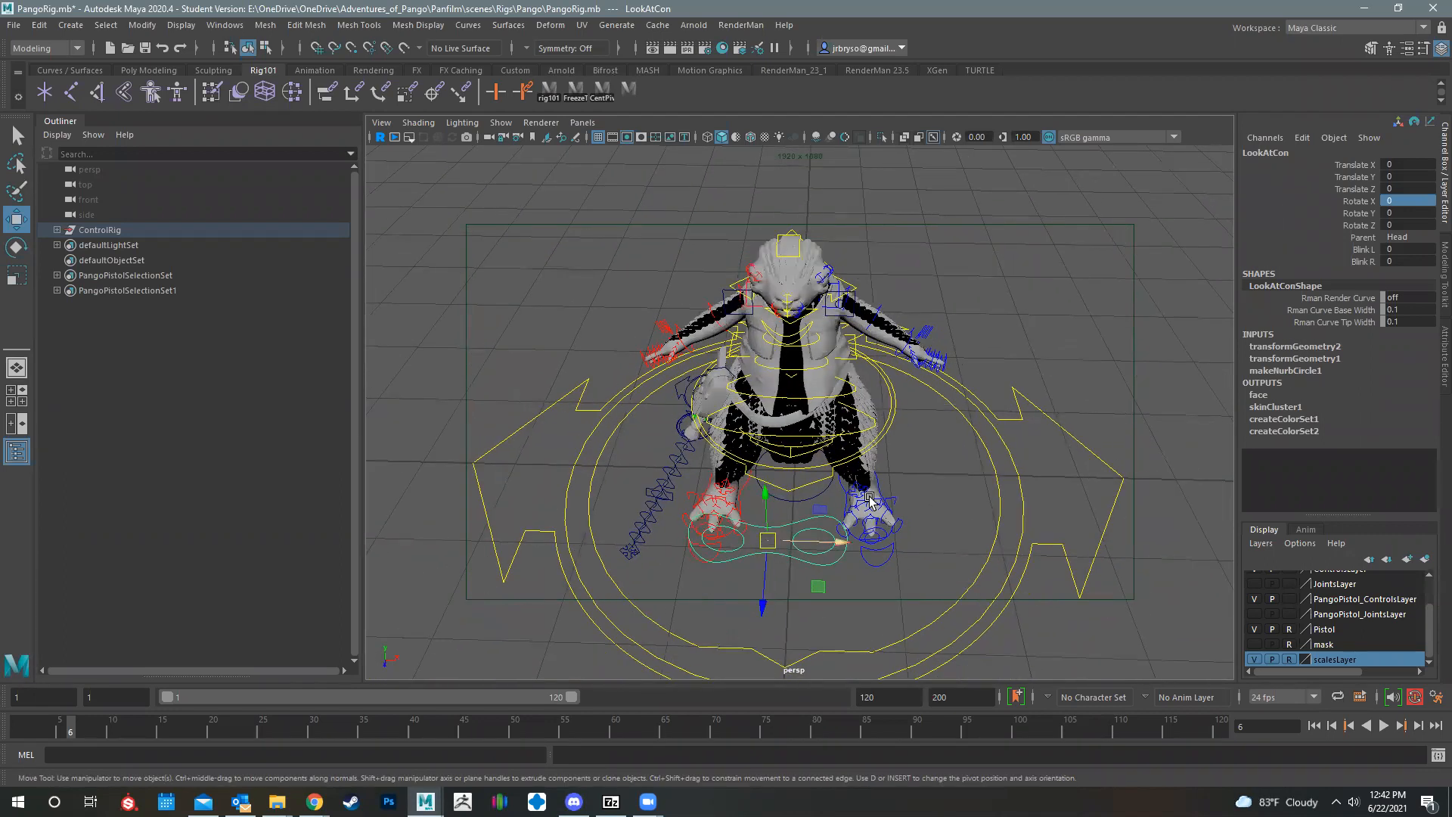
pyautogui.keyDown('alt'); pyautogui.moveTo(862, 255); pyautogui.dragTo(836, 482); pyautogui.keyUp('alt')
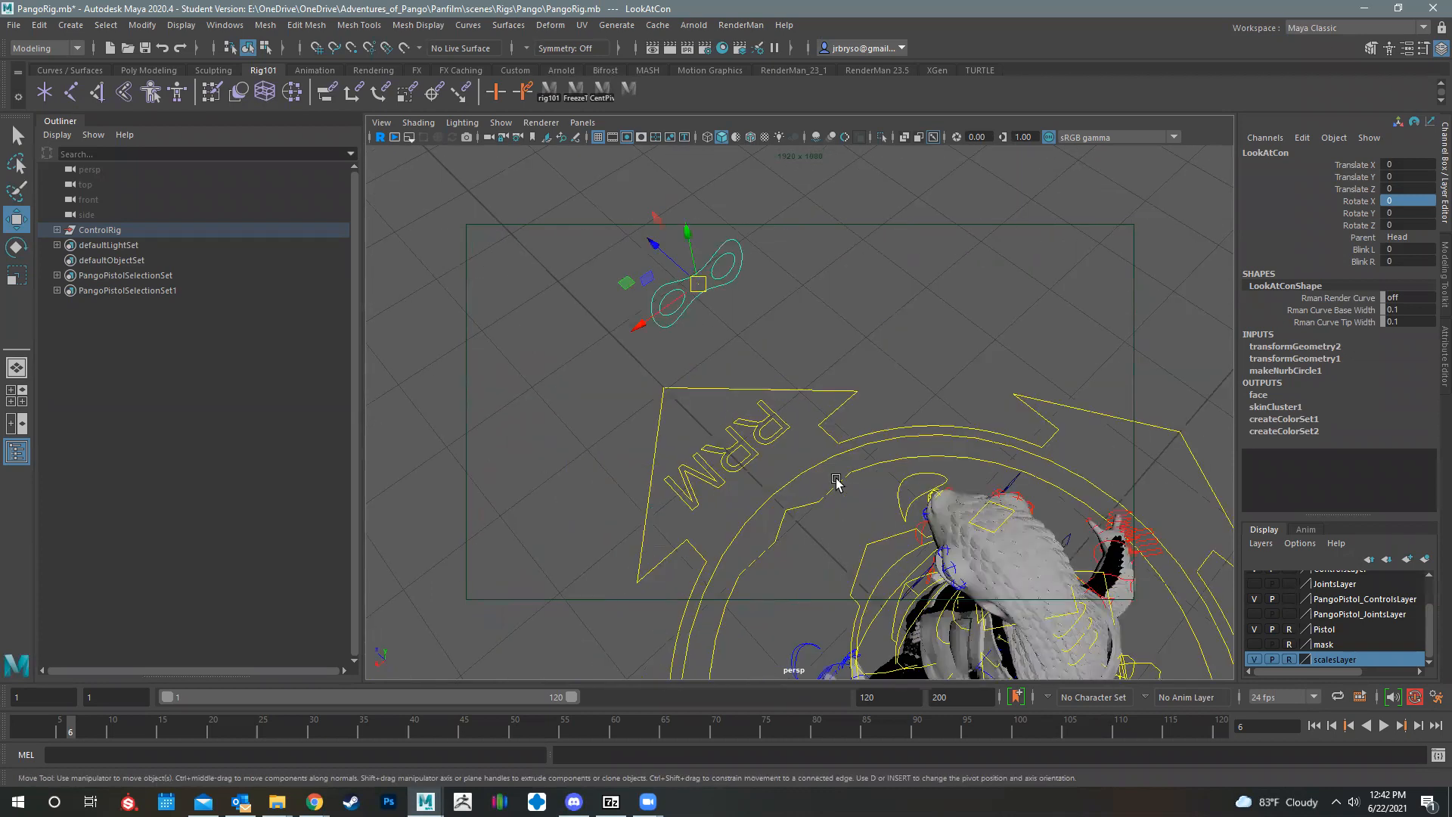
pyautogui.keyDown('alt'); pyautogui.moveTo(1107, 469); pyautogui.dragTo(405, 205); pyautogui.keyUp('alt')
pyautogui.keyDown('alt'); pyautogui.moveTo(528, 314); pyautogui.dragTo(1107, 433); pyautogui.keyUp('alt')
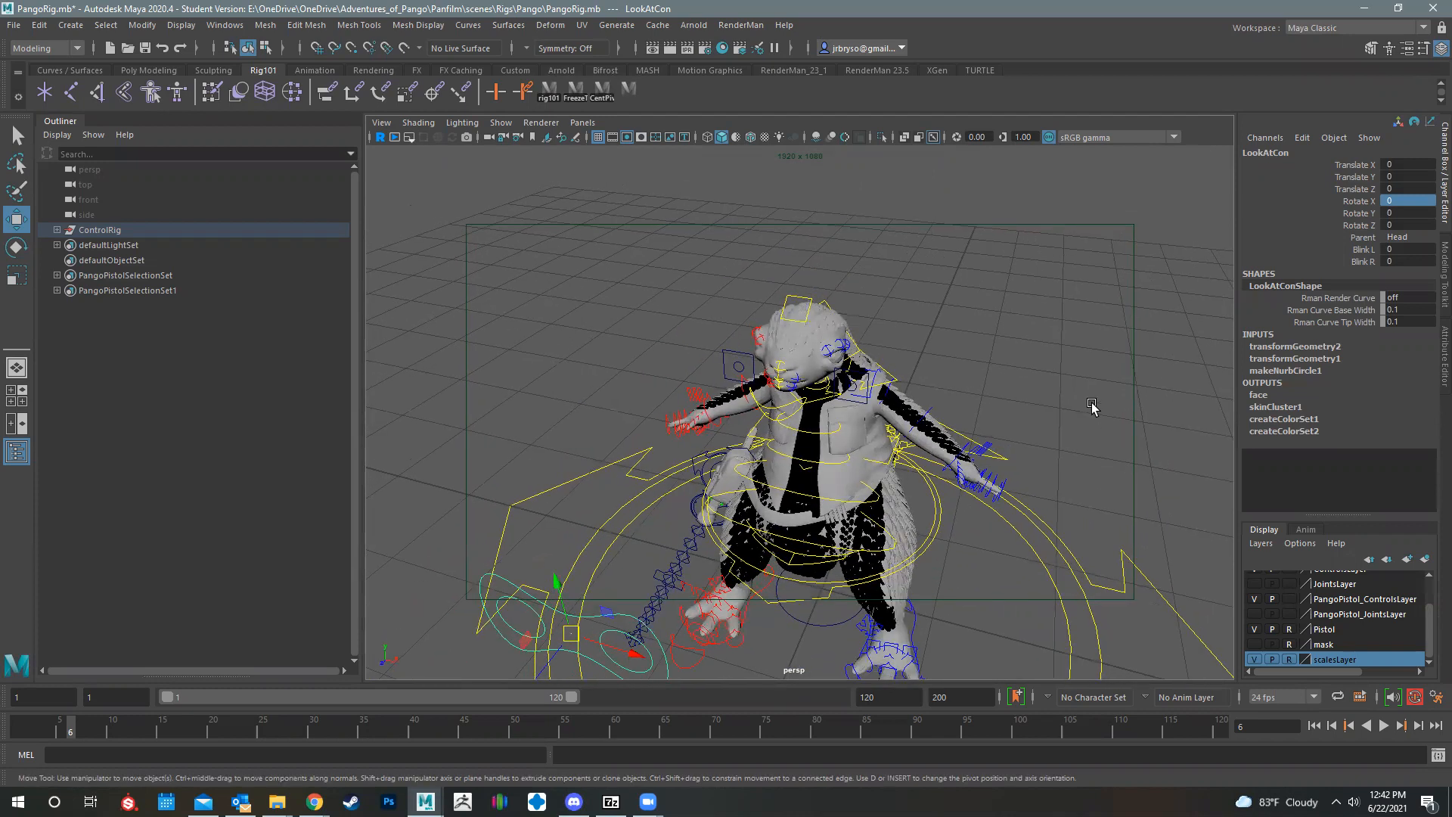
pyautogui.keyDown('alt'); pyautogui.moveTo(718, 392); pyautogui.dragTo(982, 358); pyautogui.keyUp('alt')
pyautogui.scroll(3, 960, 448)
pyautogui.click(1009, 487)
pyautogui.keyDown('alt'); pyautogui.moveTo(956, 253); pyautogui.dragTo(978, 359, button='middle'); pyautogui.keyUp('alt')
pyautogui.moveTo(960, 276); pyautogui.dragTo(987, 144)
pyautogui.hotkey('ctrl', 'z')
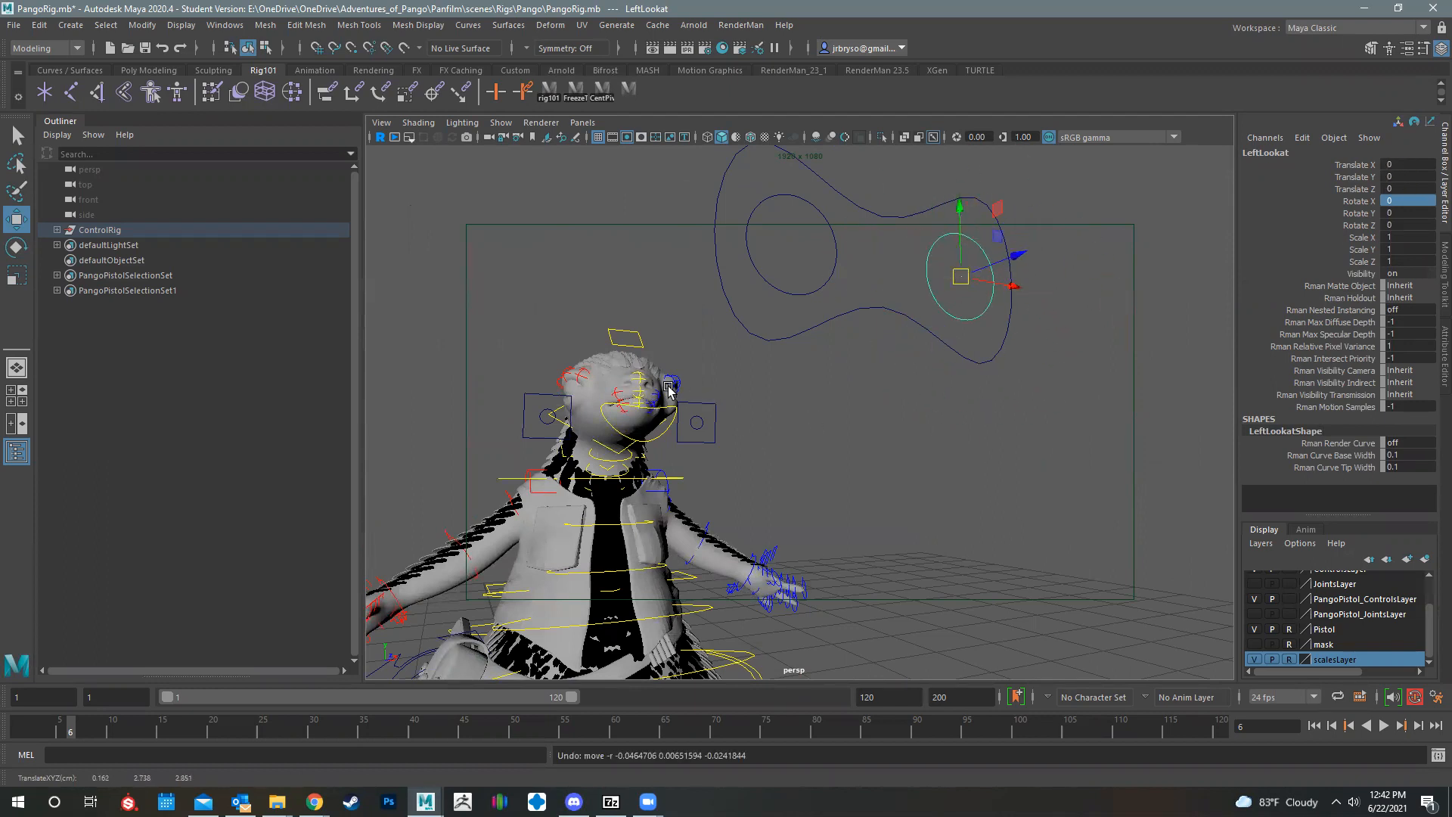
# Step: Try moving the single-eye control RightLookat inside the look-at shape, and undo the move
pyautogui.click(835, 242)
pyautogui.click(836, 242)
pyautogui.moveTo(791, 246); pyautogui.dragTo(859, 236)
pyautogui.hotkey('ctrl', 'z')
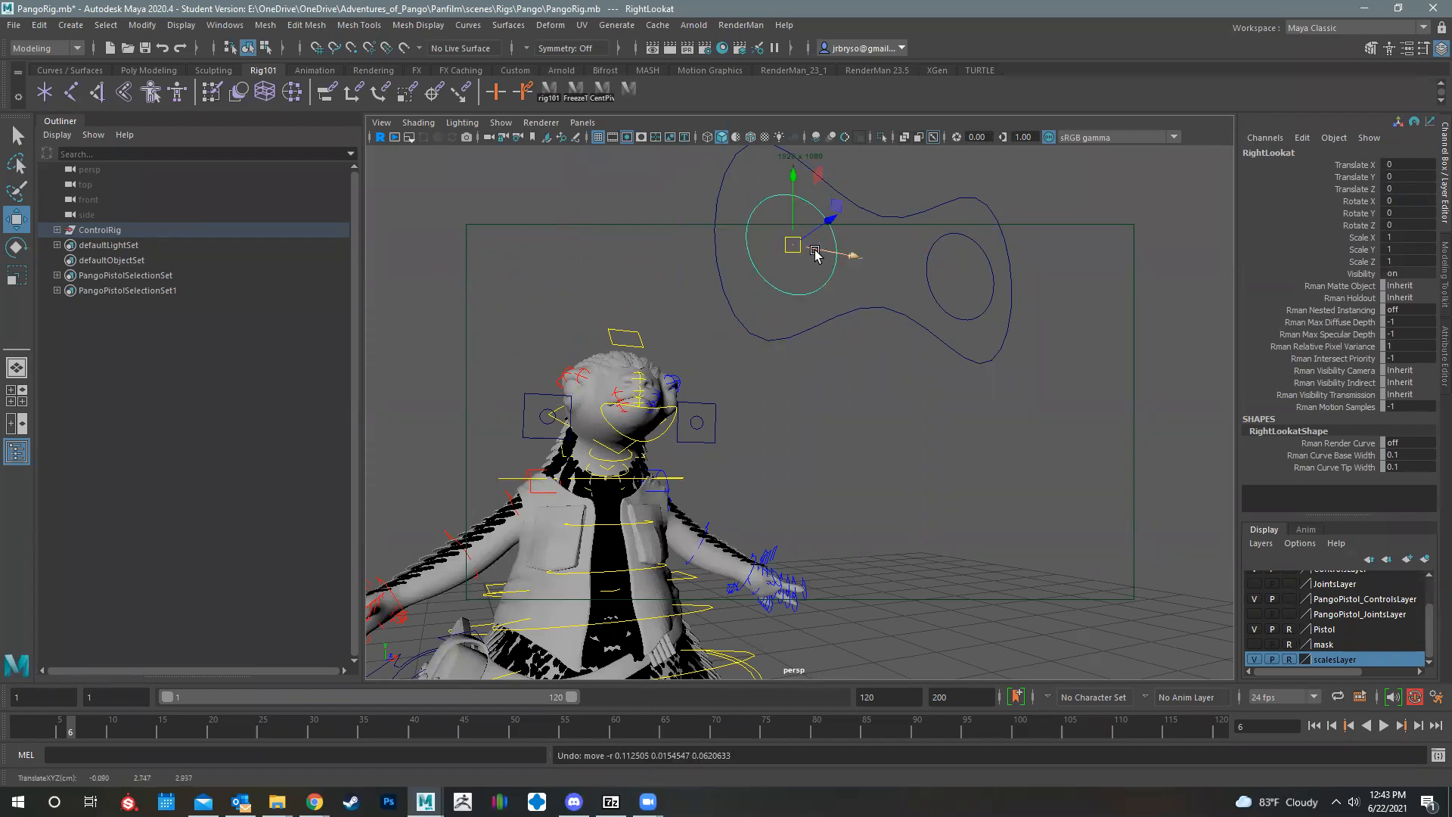
# Step: Try rotating head_Jaw_Ctrl to open the mouth, undo the rotation, and clear the selection
pyautogui.keyDown('alt'); pyautogui.moveTo(813, 441); pyautogui.dragTo(934, 451); pyautogui.keyUp('alt')
pyautogui.keyDown('alt'); pyautogui.moveTo(934, 451); pyautogui.dragTo(1105, 392, button='middle'); pyautogui.keyUp('alt')
pyautogui.keyDown('alt'); pyautogui.moveTo(1104, 392); pyautogui.dragTo(1177, 379, button='right'); pyautogui.keyUp('alt')
pyautogui.keyDown('alt'); pyautogui.moveTo(976, 236); pyautogui.dragTo(965, 261, button='middle'); pyautogui.keyUp('alt')
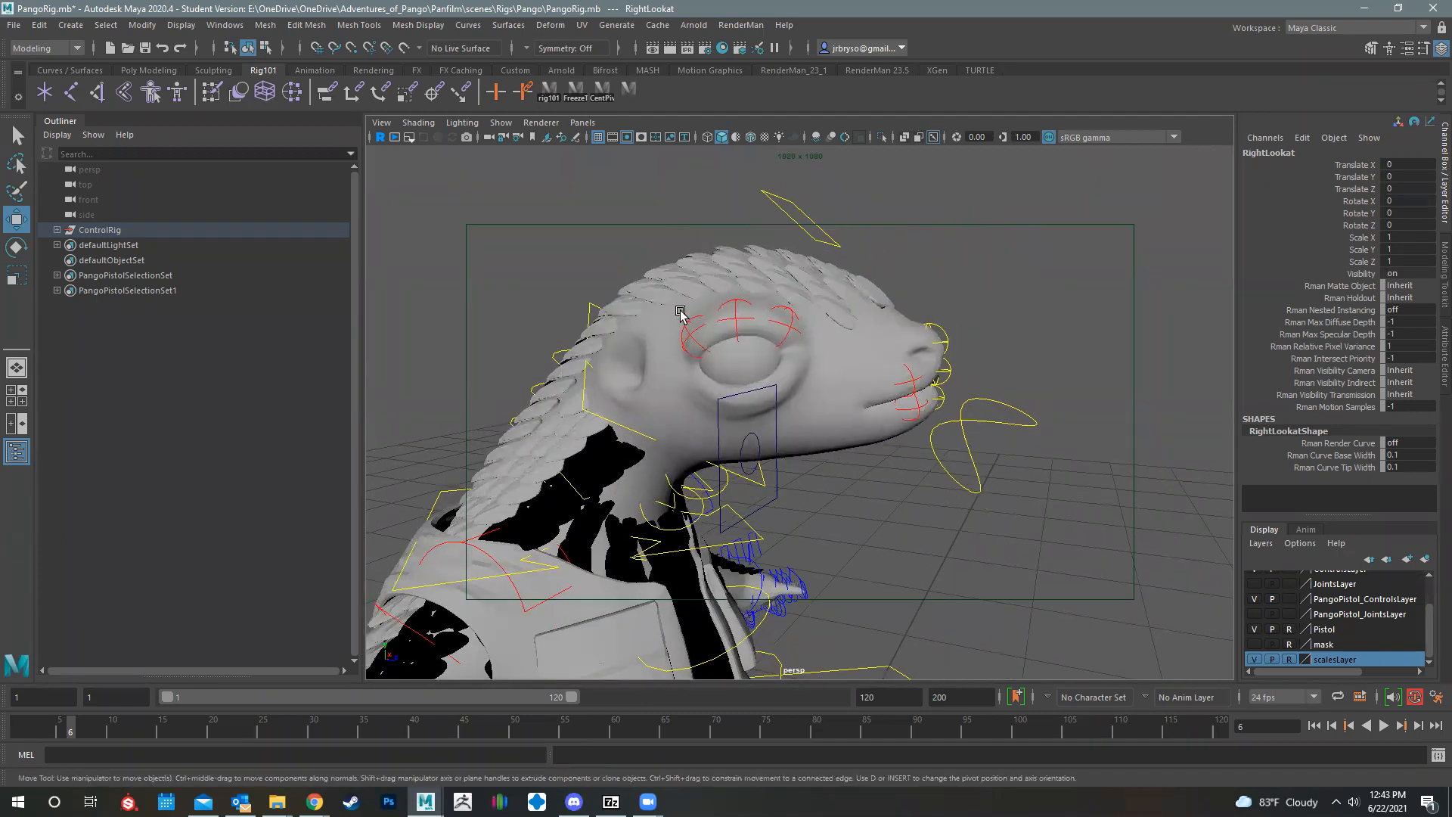
pyautogui.keyDown('alt'); pyautogui.moveTo(868, 408); pyautogui.dragTo(1089, 373); pyautogui.keyUp('alt')
pyautogui.keyDown('alt'); pyautogui.moveTo(1089, 373); pyautogui.dragTo(1105, 401, button='right'); pyautogui.keyUp('alt')
pyautogui.click(1067, 417)
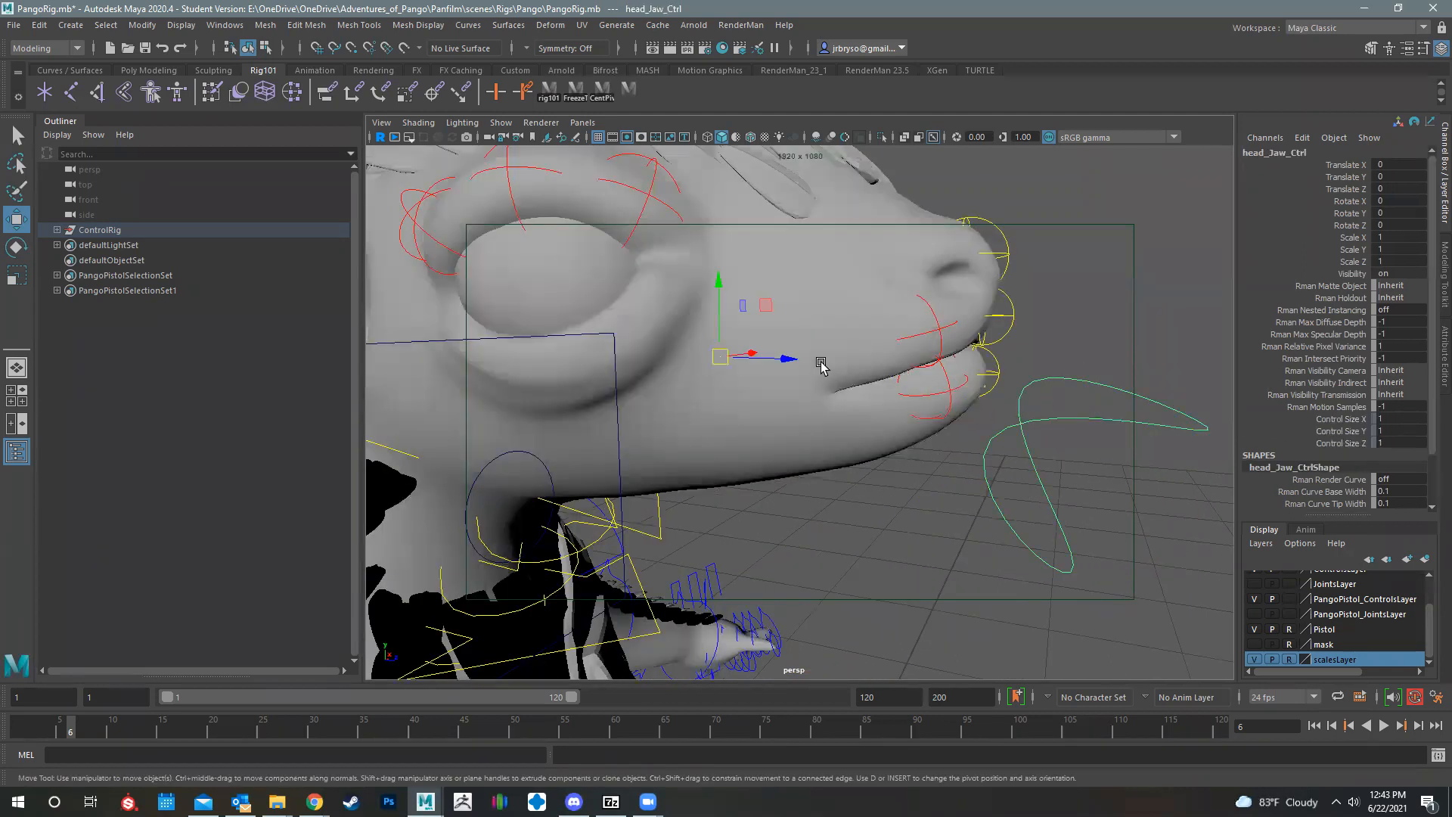
pyautogui.press('e')
pyautogui.moveTo(774, 329)
pyautogui.mouseDown()
pyautogui.moveTo(772, 369)
pyautogui.moveTo(774, 348)
pyautogui.mouseUp()
pyautogui.hotkey('ctrl', 'z')
pyautogui.keyDown('alt'); pyautogui.moveTo(677, 335); pyautogui.dragTo(1072, 247); pyautogui.keyUp('alt')
pyautogui.hotkey('ctrl', 'z')
pyautogui.click(1046, 261)
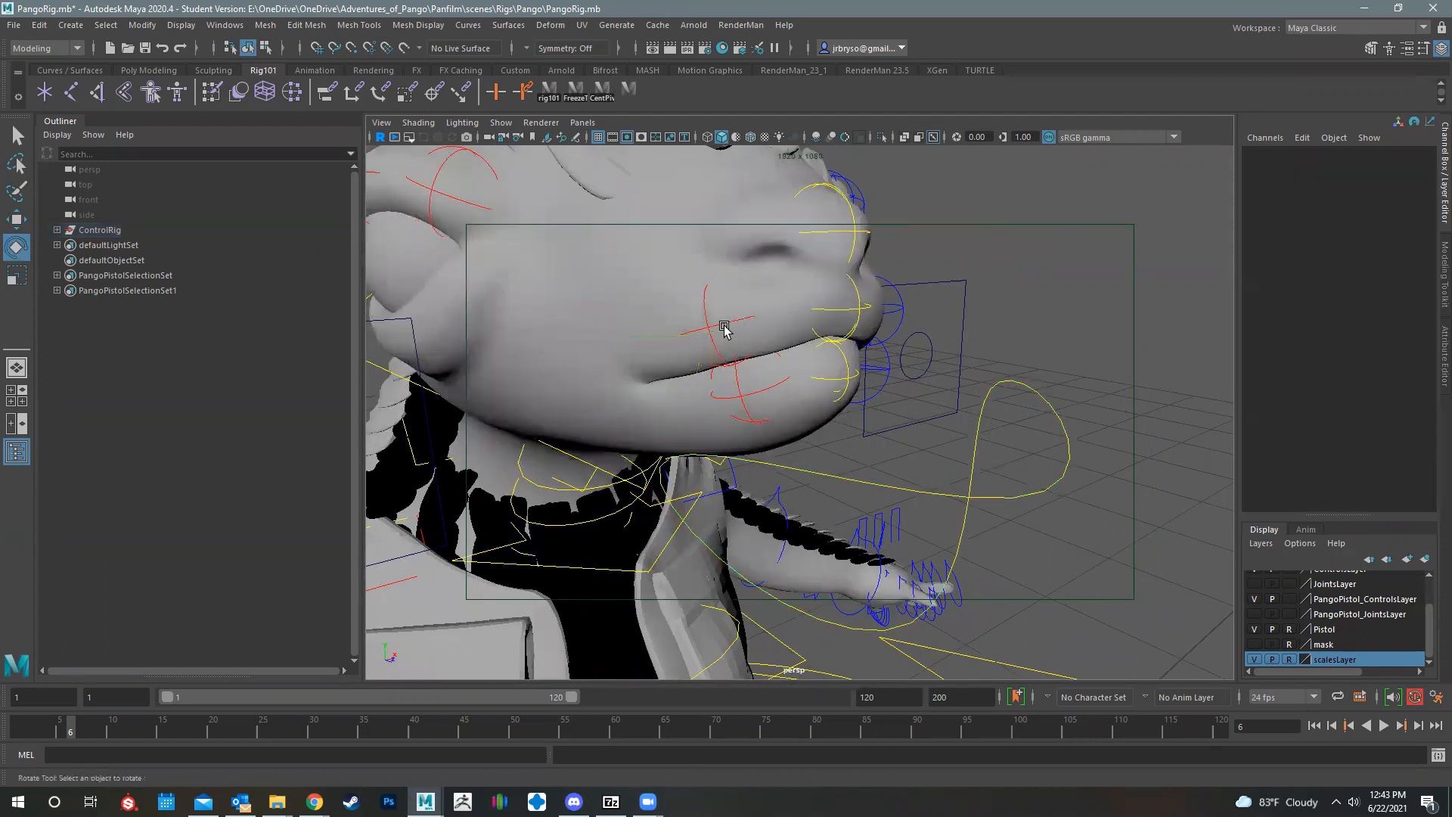
# Step: Try moving the right upper lip control on the closed mouth, and undo the moves
pyautogui.click(706, 326)
pyautogui.press('w')
pyautogui.moveTo(722, 335); pyautogui.dragTo(709, 272)
pyautogui.keyDown('alt'); pyautogui.moveTo(751, 356); pyautogui.dragTo(848, 434); pyautogui.keyUp('alt')
pyautogui.hotkey('ctrl', 'z')
# Step: Try moving MouthConLeft to reshape the left corner of the closed mouth, and undo the move
pyautogui.scroll(4, 802, 317)
pyautogui.click(805, 322)
pyautogui.scroll(-4, 839, 405)
pyautogui.hotkey('ctrl', 'z')
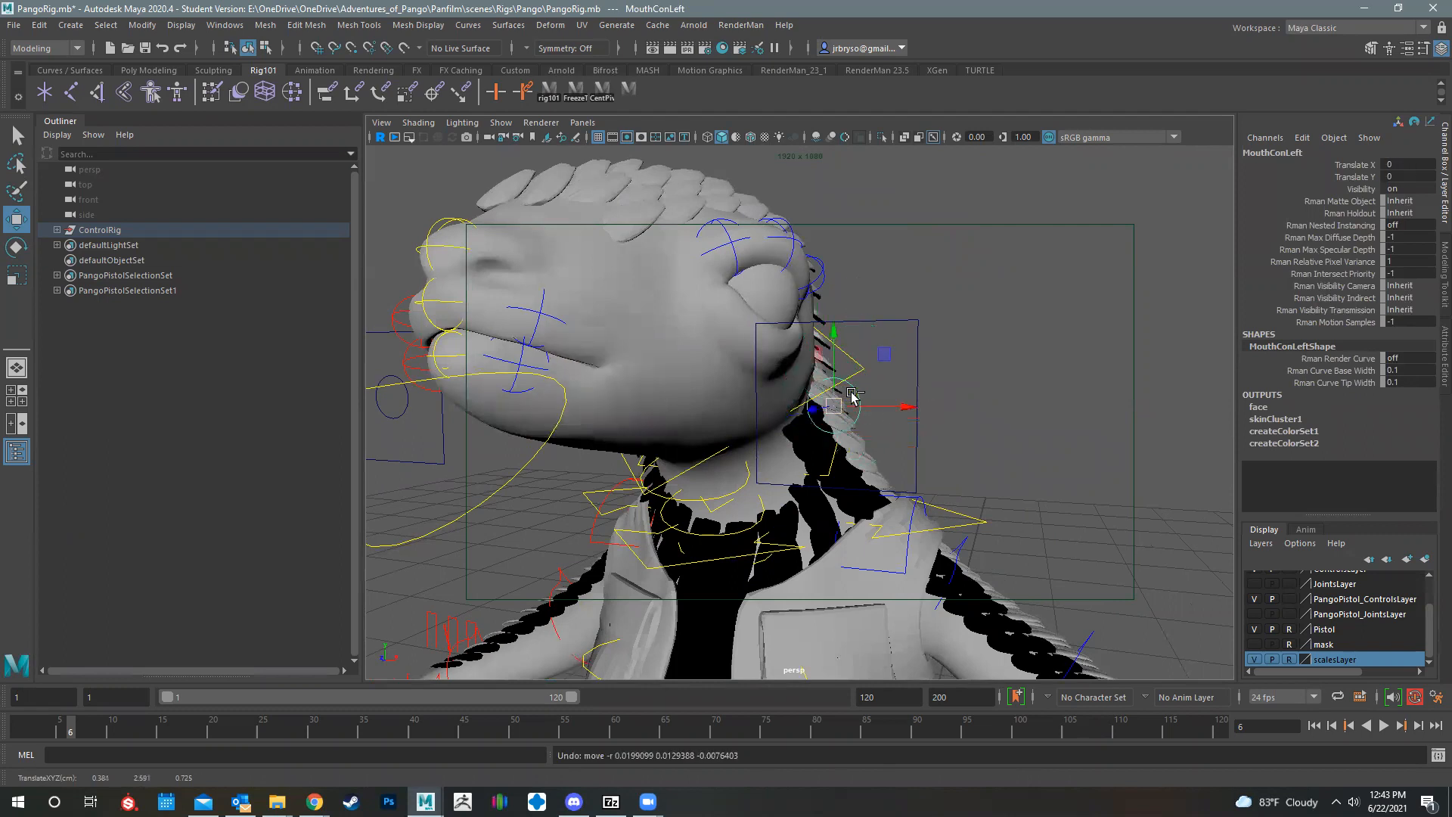
# Step: Select LookAtCon, try adjusting its Blink L attribute alone, and return it to 0
pyautogui.keyDown('alt'); pyautogui.moveTo(695, 358); pyautogui.dragTo(740, 410, button='middle'); pyautogui.keyUp('alt')
pyautogui.scroll(-5, 733, 378)
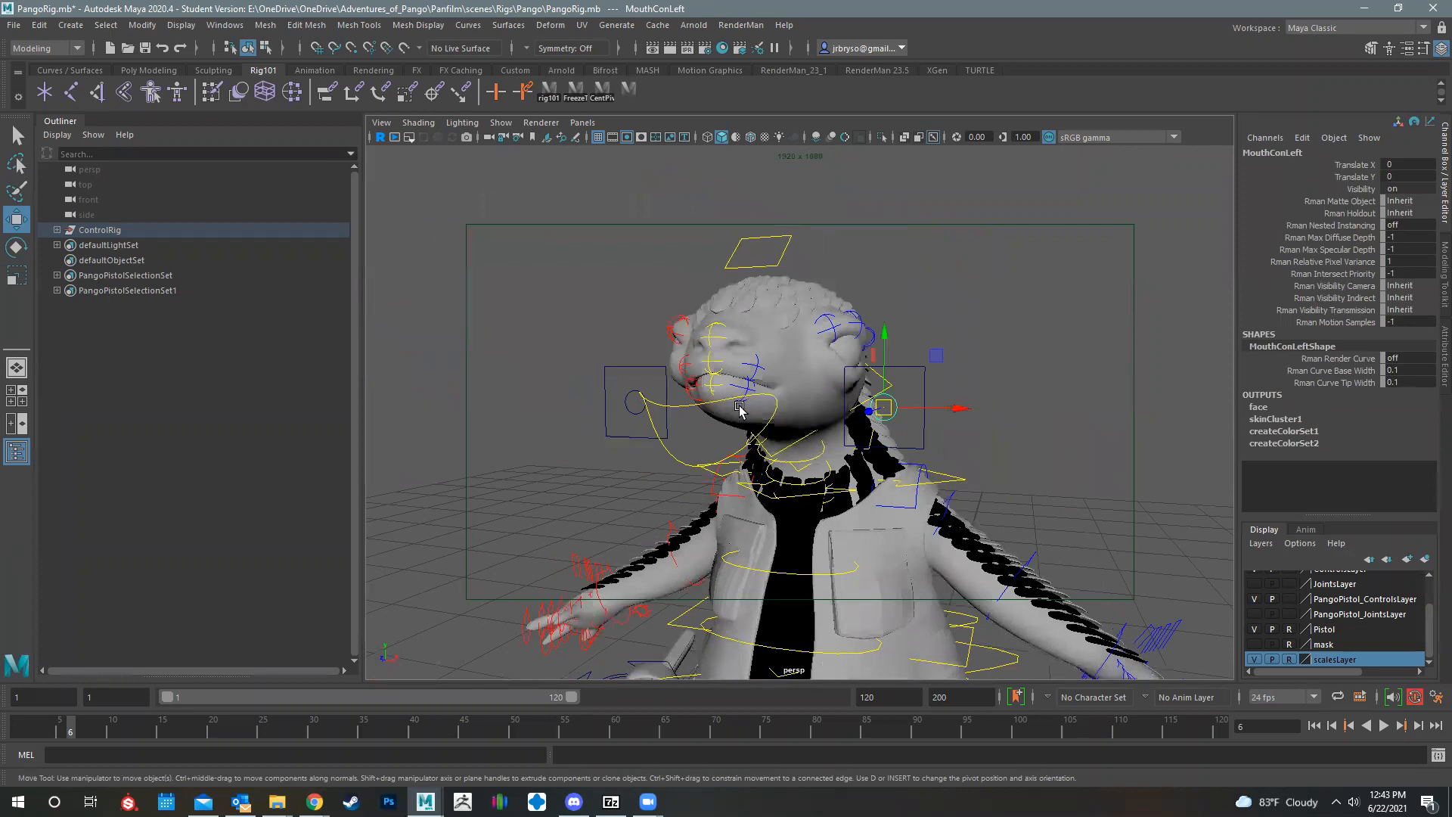
pyautogui.scroll(-4, 739, 409)
pyautogui.keyDown('alt'); pyautogui.moveTo(561, 299); pyautogui.dragTo(652, 307); pyautogui.keyUp('alt')
pyautogui.scroll(-1, 652, 306)
pyautogui.click(590, 220)
pyautogui.keyDown('alt'); pyautogui.moveTo(787, 321); pyautogui.dragTo(715, 304); pyautogui.keyUp('alt')
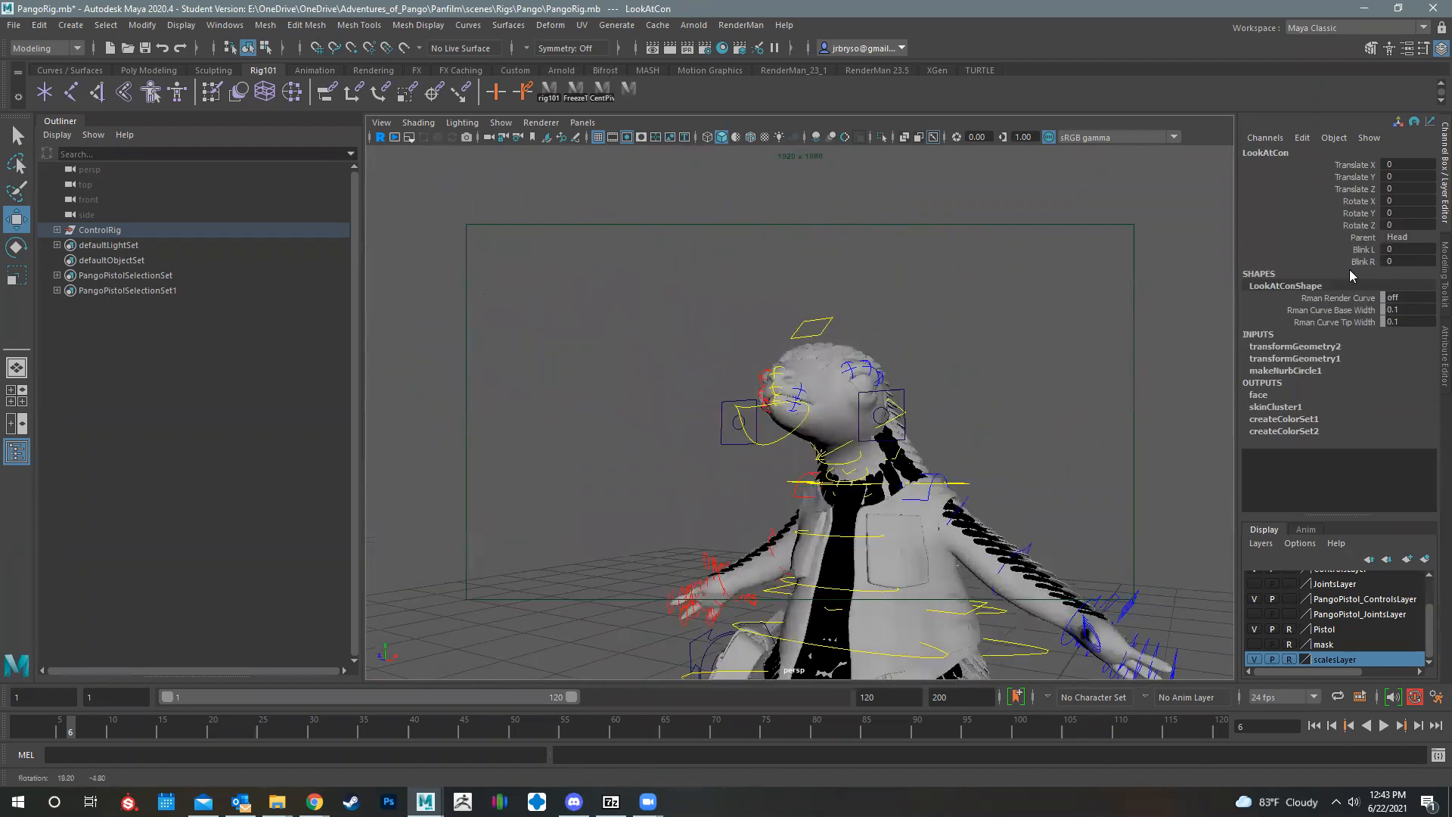
pyautogui.moveTo(1354, 250); pyautogui.dragTo(1355, 272)
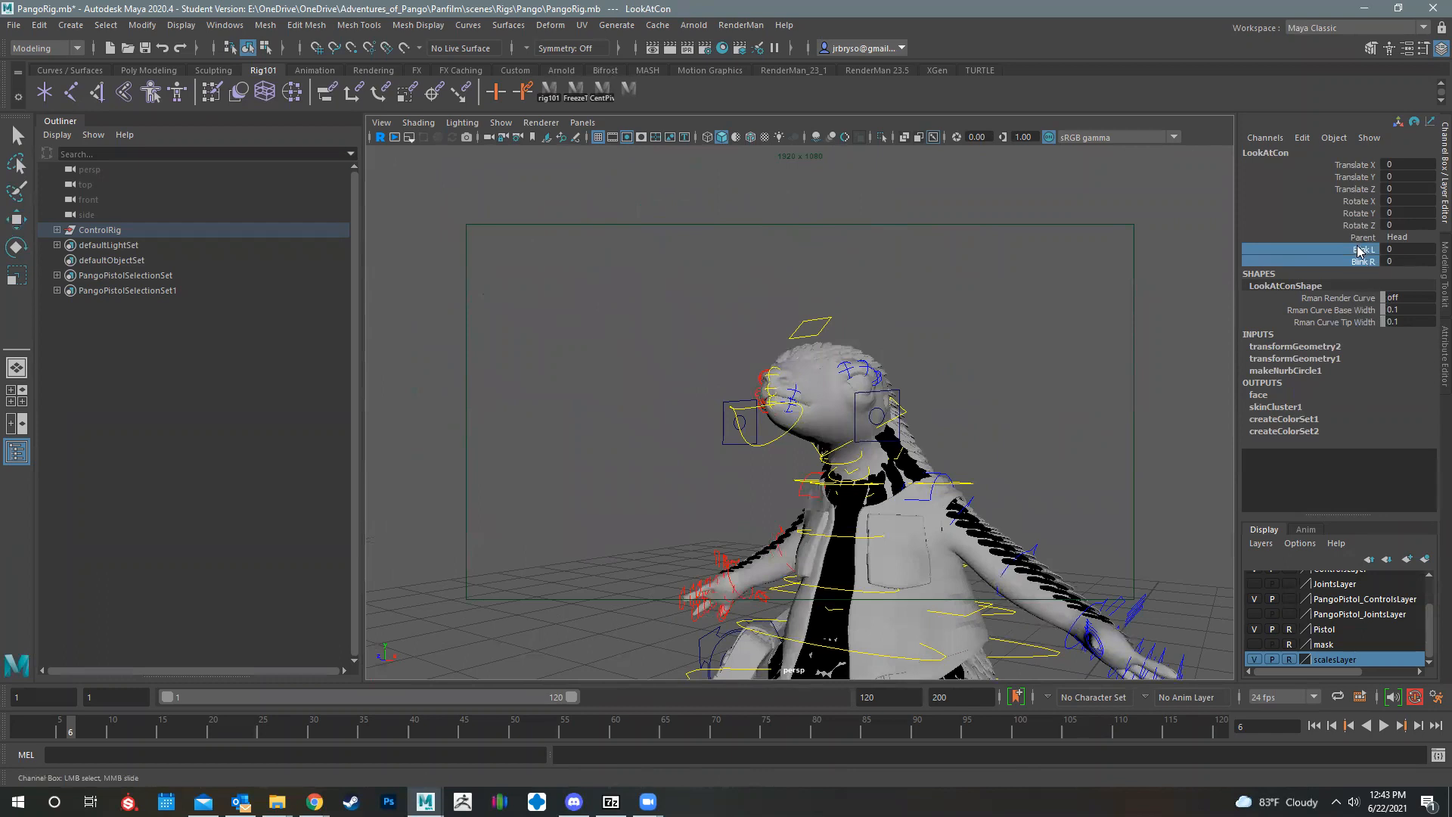
pyautogui.click(1359, 251)
pyautogui.keyDown('alt'); pyautogui.moveTo(713, 427); pyautogui.dragTo(1018, 416); pyautogui.keyUp('alt')
pyautogui.moveTo(677, 418); pyautogui.dragTo(904, 451, button='middle')
# Step: Try adjusting LookAtCon's Blink R alone, raise Blink L and Blink R together to 10, and return both to 0
pyautogui.click(1362, 262)
pyautogui.moveTo(765, 453); pyautogui.dragTo(622, 425, button='middle')
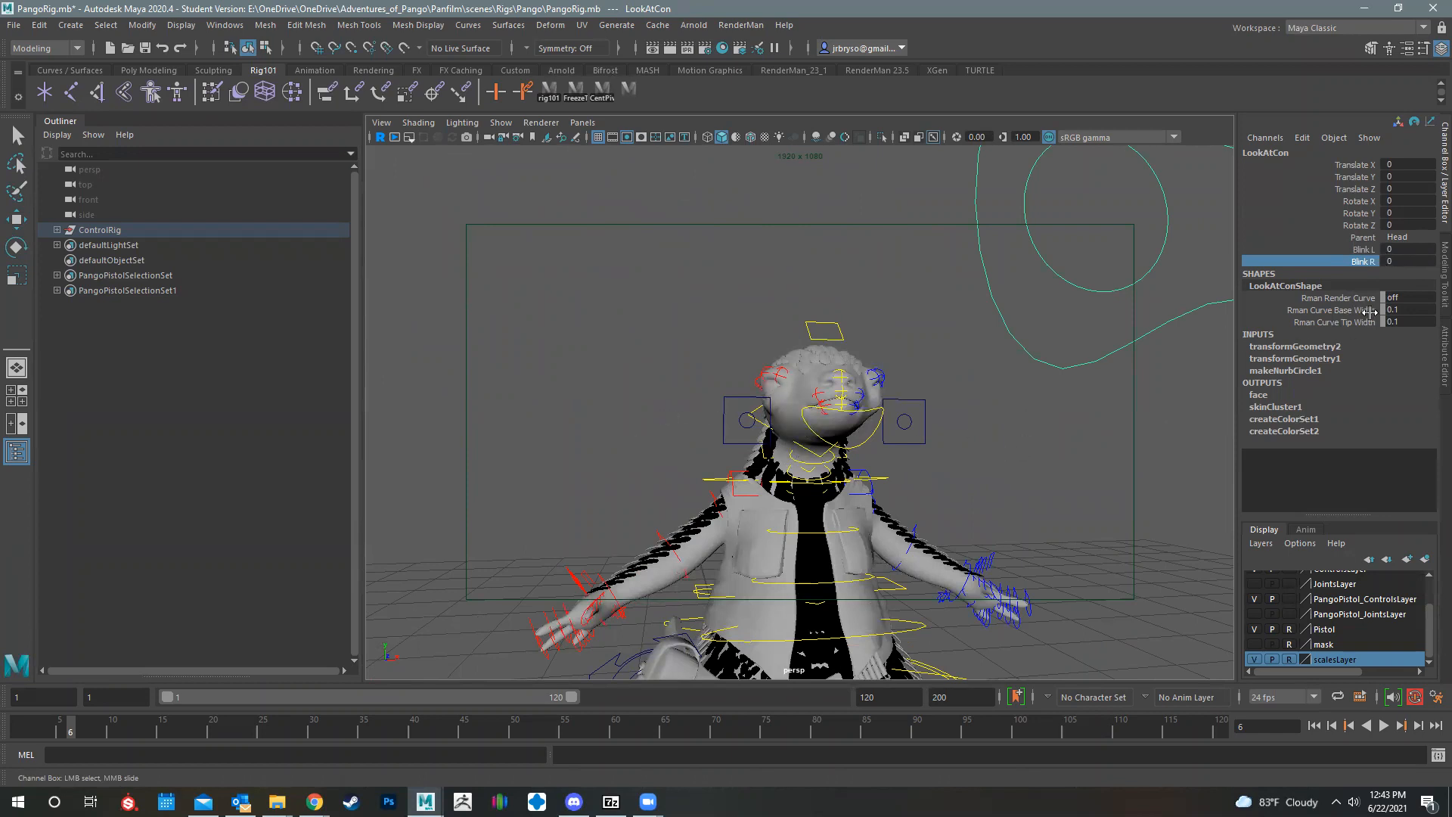
pyautogui.keyDown('ctrl'); pyautogui.click(1370, 251); pyautogui.keyUp('ctrl')
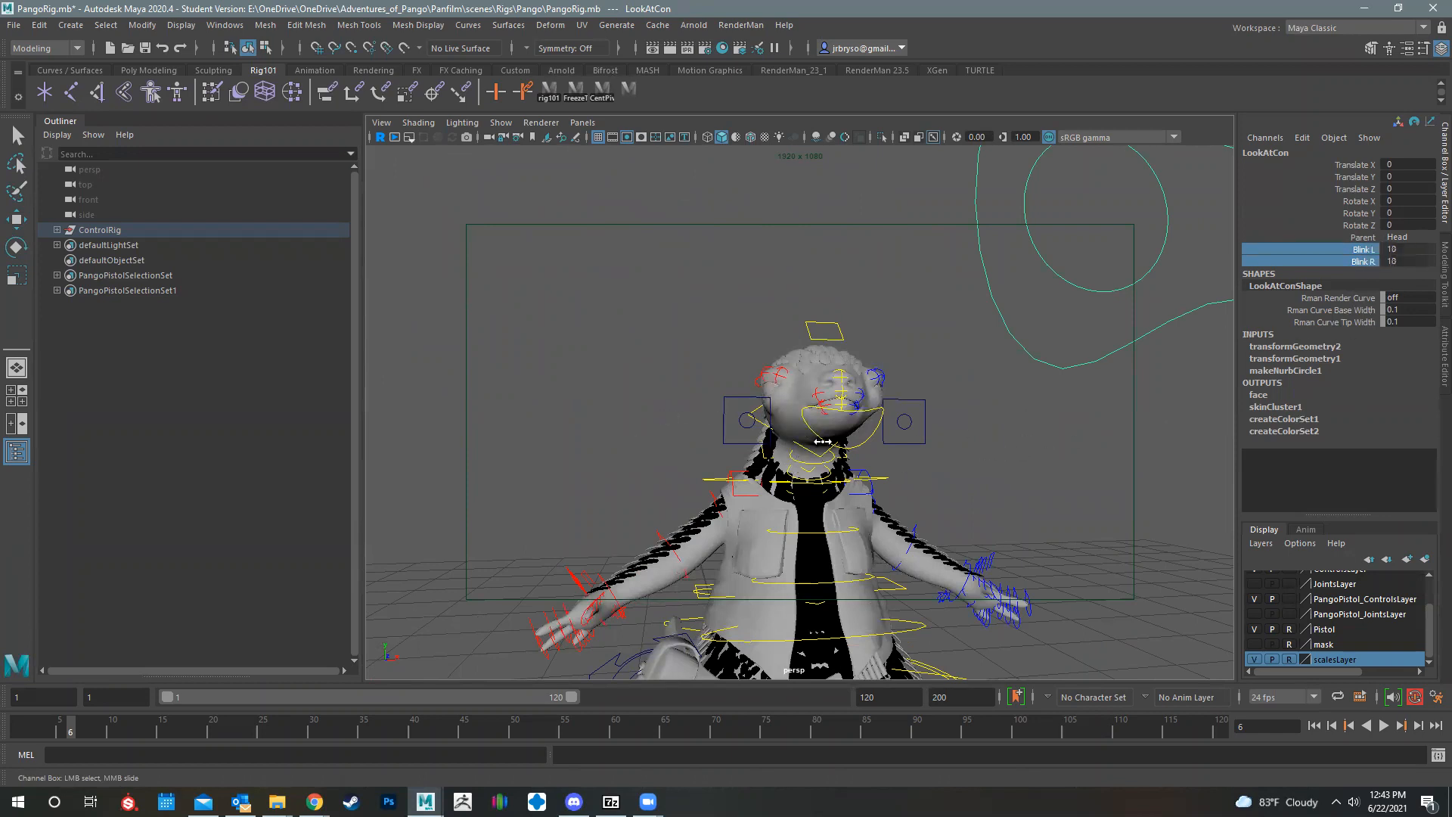
pyautogui.keyDown('alt'); pyautogui.moveTo(874, 425); pyautogui.dragTo(802, 413); pyautogui.keyUp('alt')
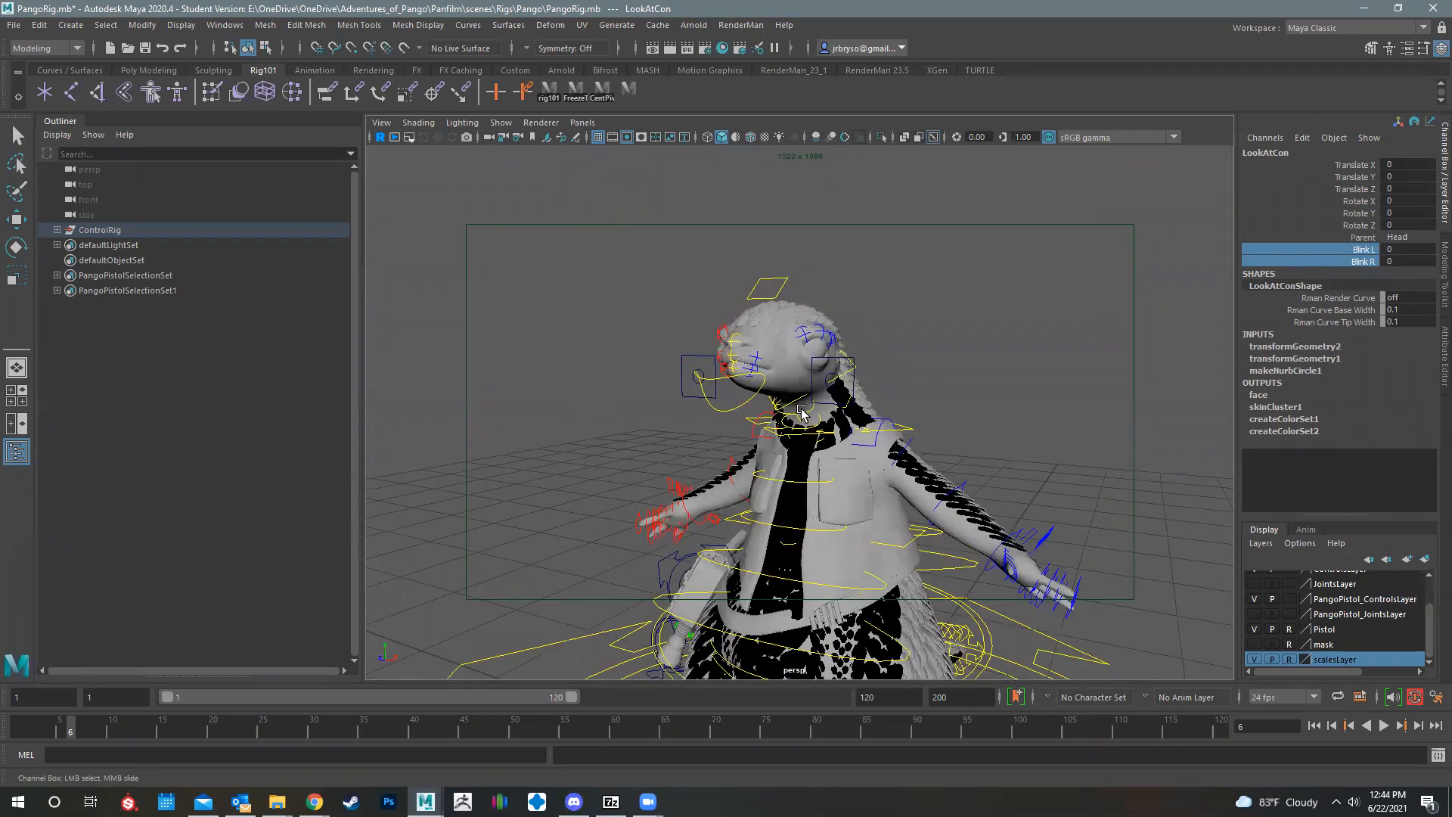
# Step: Try moving the right brow controls r_browinner_Aux_Ctrl and r_browCenter_Aux_Ctrl, and undo the changes
pyautogui.keyDown('alt'); pyautogui.moveTo(688, 306); pyautogui.dragTo(806, 291); pyautogui.keyUp('alt')
pyautogui.click(806, 291)
pyautogui.moveTo(832, 378)
pyautogui.keyDown('alt'); pyautogui.mouseDown()
pyautogui.moveTo(826, 341)
pyautogui.moveTo(823, 353)
pyautogui.mouseUp(); pyautogui.keyUp('alt')
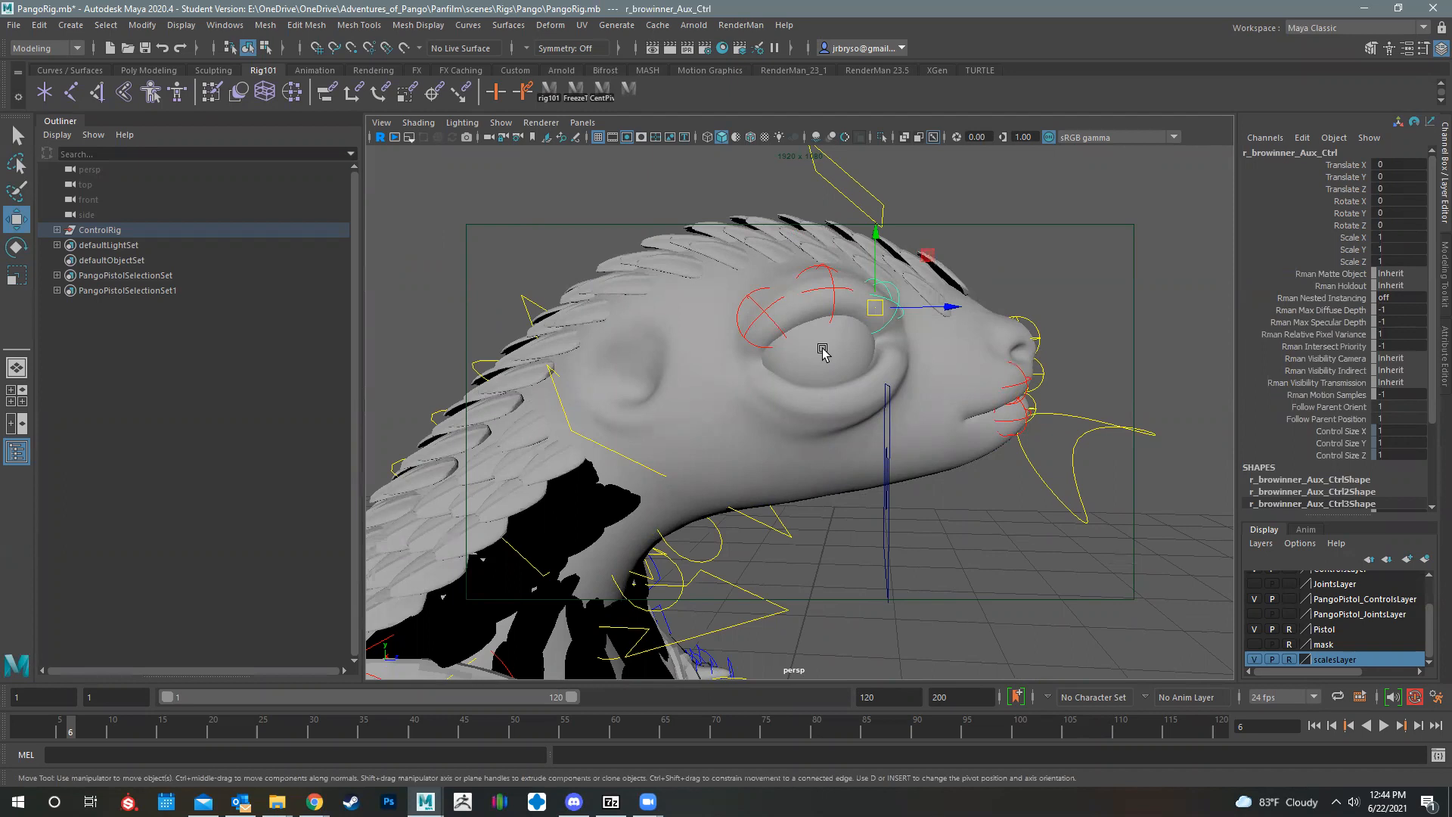
pyautogui.keyDown('alt'); pyautogui.moveTo(897, 378); pyautogui.dragTo(739, 384); pyautogui.keyUp('alt')
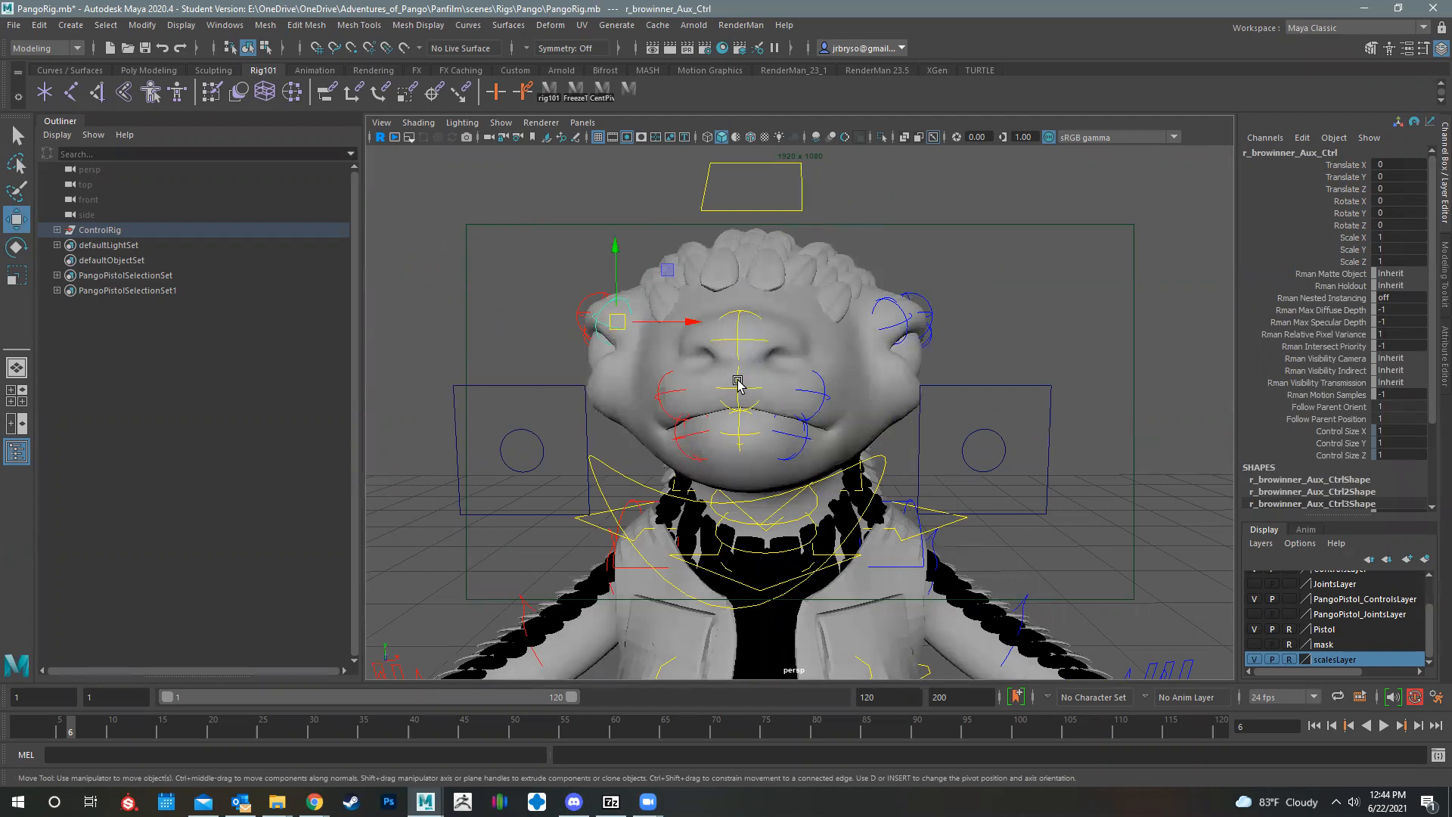
pyautogui.keyDown('alt'); pyautogui.moveTo(719, 374); pyautogui.dragTo(611, 256); pyautogui.keyUp('alt')
pyautogui.click(609, 328)
pyautogui.hotkey('ctrl', 'z')
pyautogui.keyDown('alt'); pyautogui.moveTo(762, 359); pyautogui.dragTo(858, 294); pyautogui.keyUp('alt')
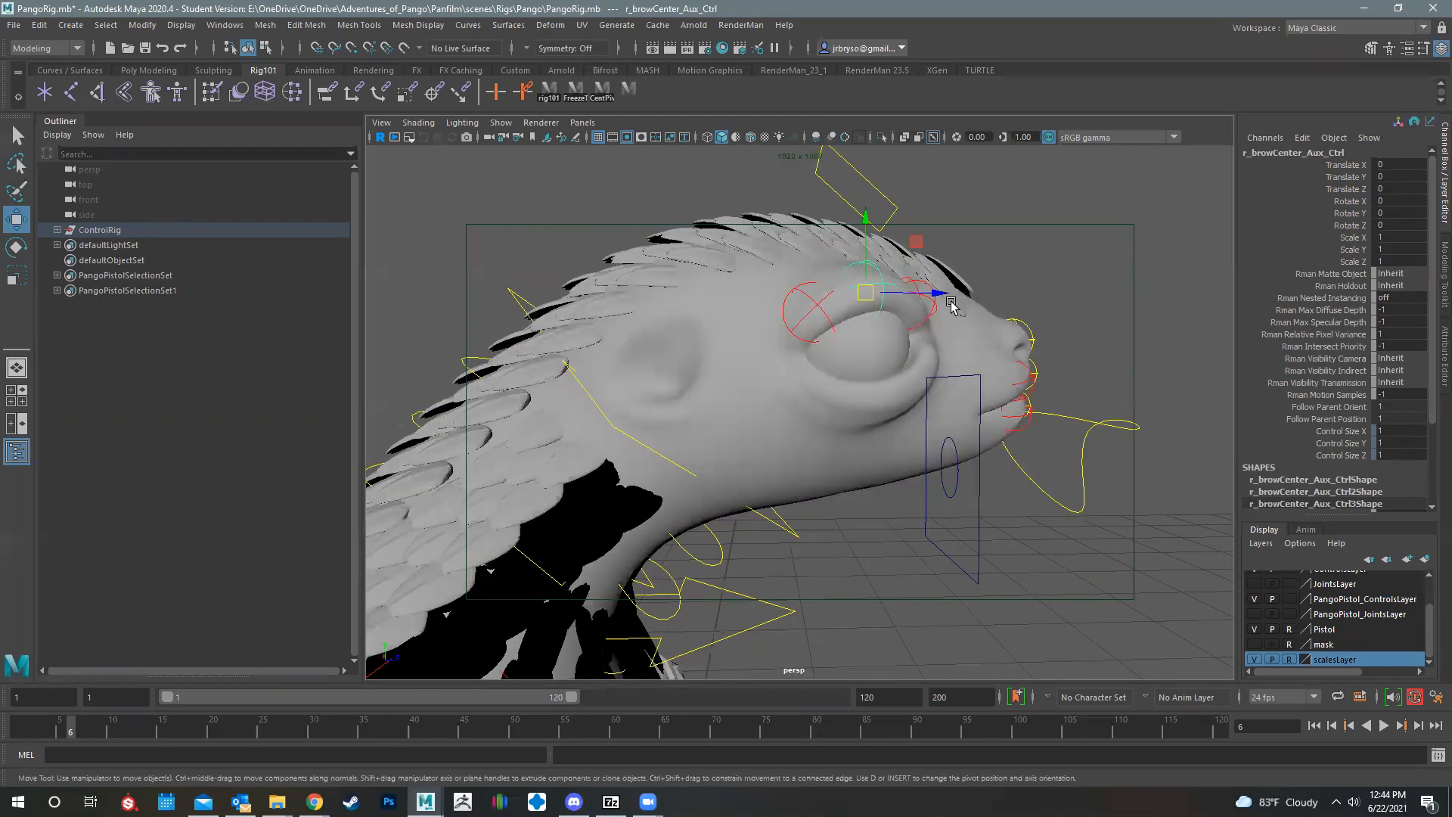
# Step: Try moving MouthConLeft and MouthConRight one after the other to reshape the mouth corners, and undo both moves
pyautogui.keyDown('alt'); pyautogui.moveTo(951, 303); pyautogui.dragTo(425, 352); pyautogui.keyUp('alt')
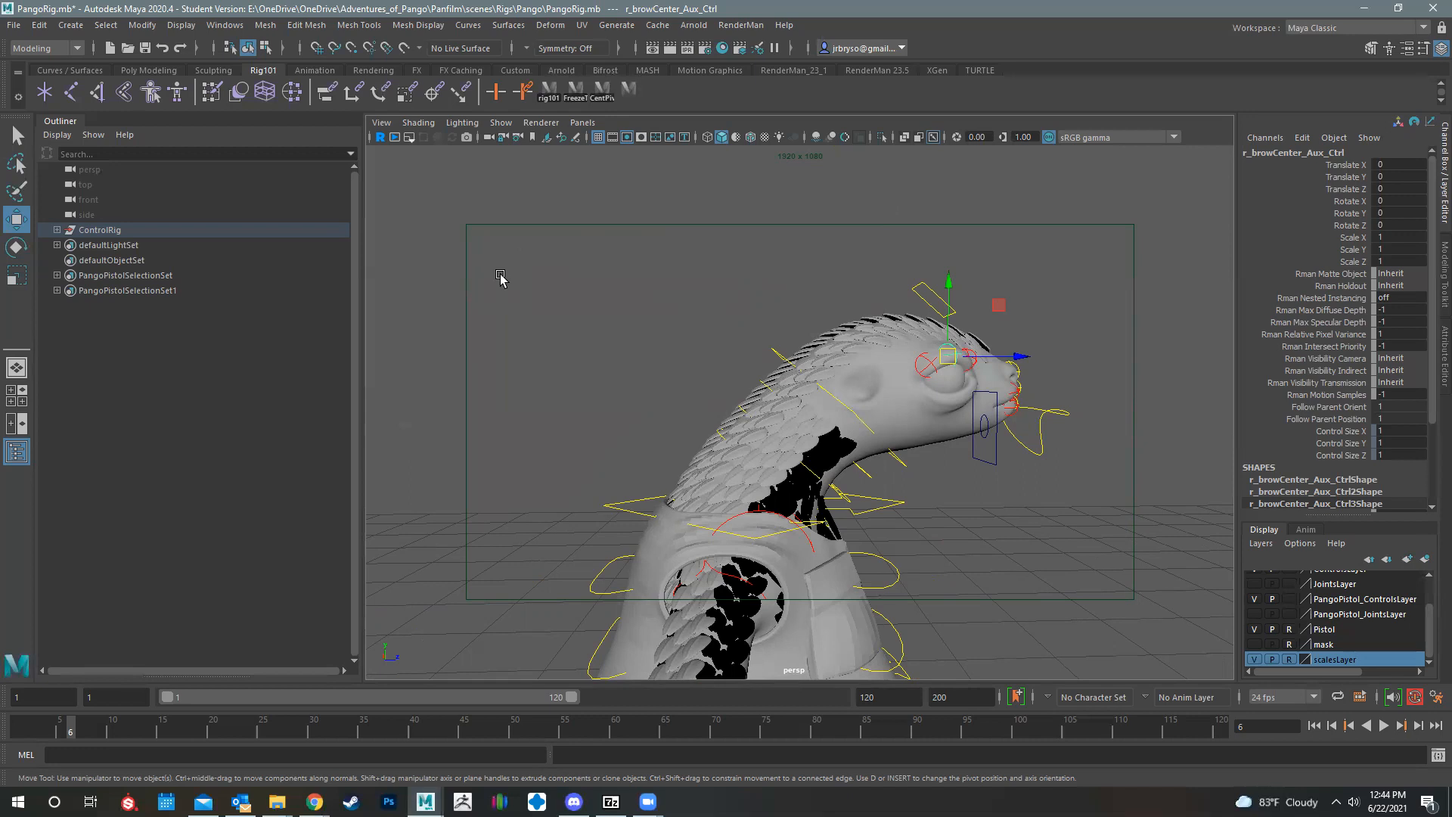
pyautogui.keyDown('alt'); pyautogui.moveTo(899, 474); pyautogui.dragTo(869, 390); pyautogui.keyUp('alt')
pyautogui.click(915, 399)
pyautogui.hotkey('ctrl', 'z')
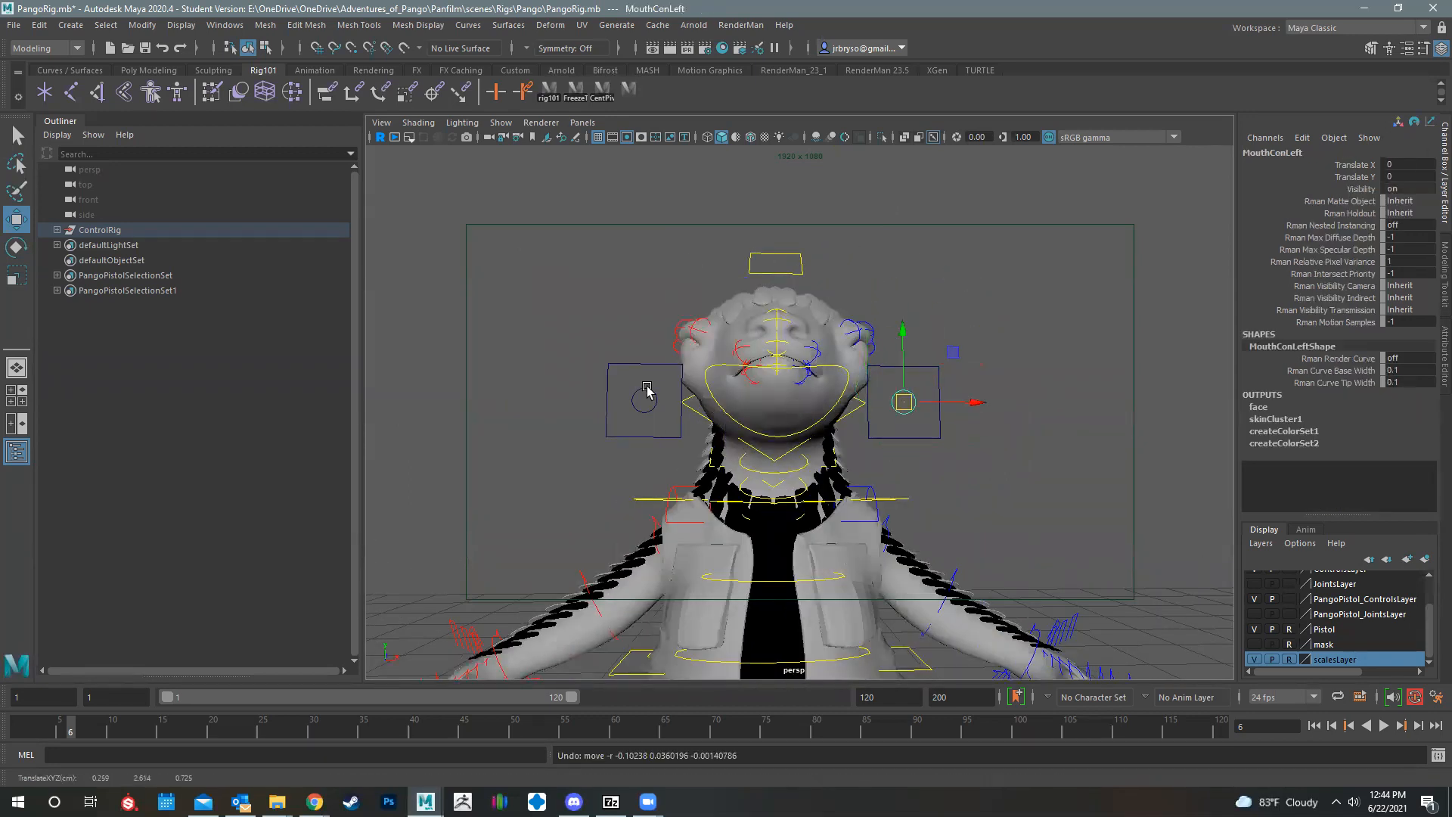
pyautogui.click(647, 390)
pyautogui.moveTo(643, 401); pyautogui.dragTo(645, 378)
pyautogui.hotkey('ctrl', 'z')
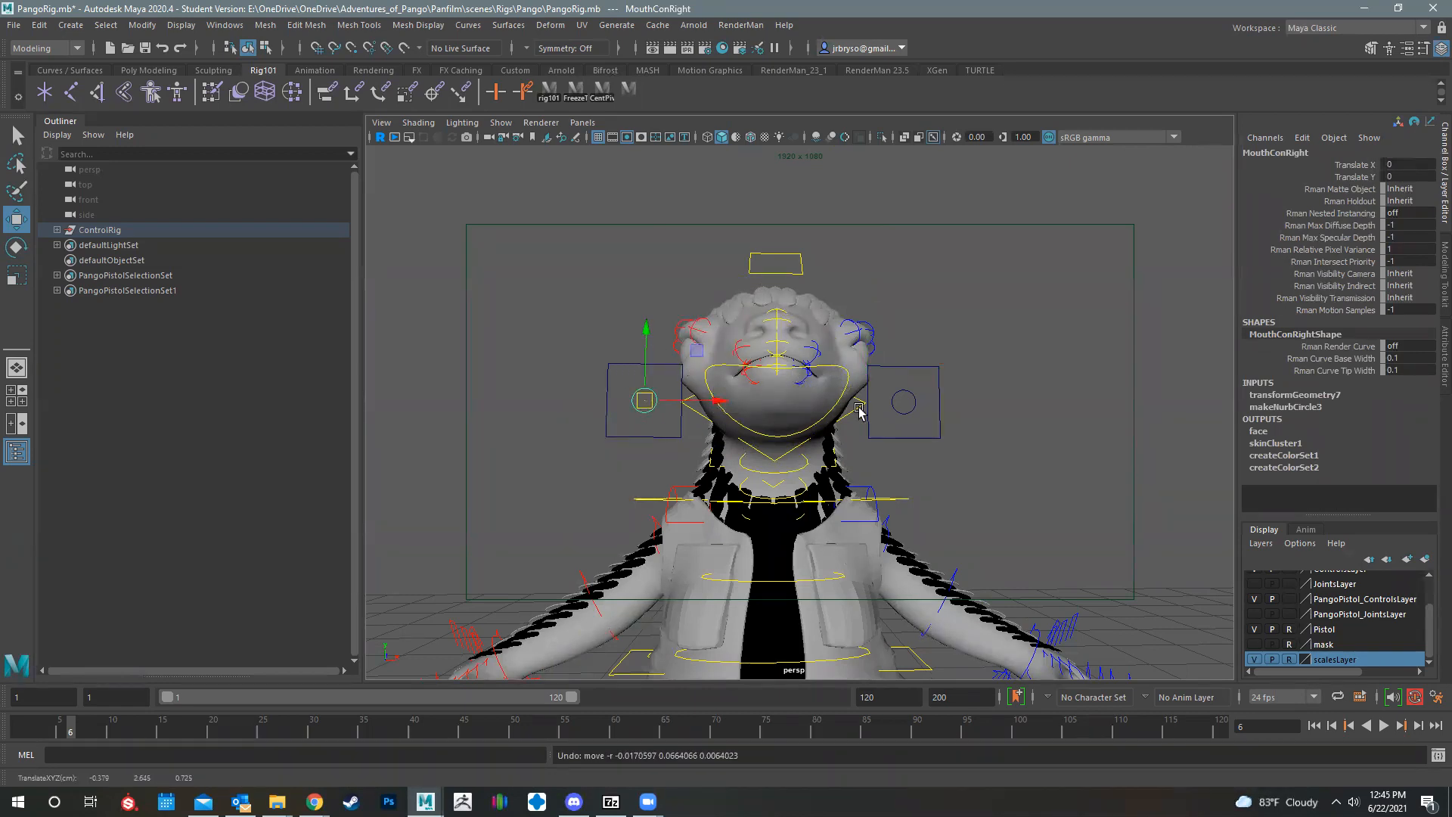
# Step: Try LookAtCon's Blink L attribute once more, and undo back to the MouthConRight selection
pyautogui.scroll(-5, 870, 363)
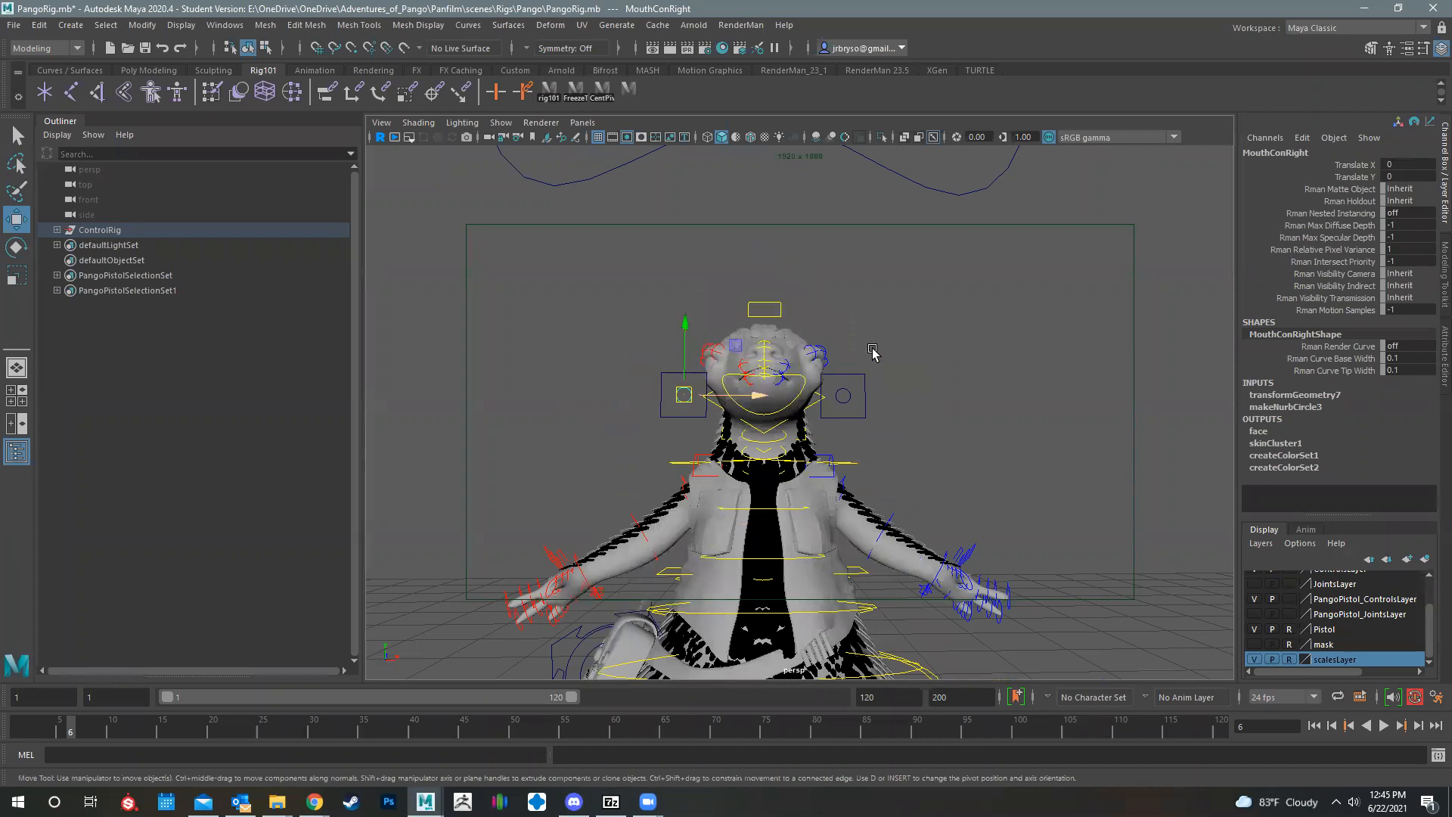
pyautogui.keyDown('alt'); pyautogui.moveTo(895, 396); pyautogui.dragTo(832, 382); pyautogui.keyUp('alt')
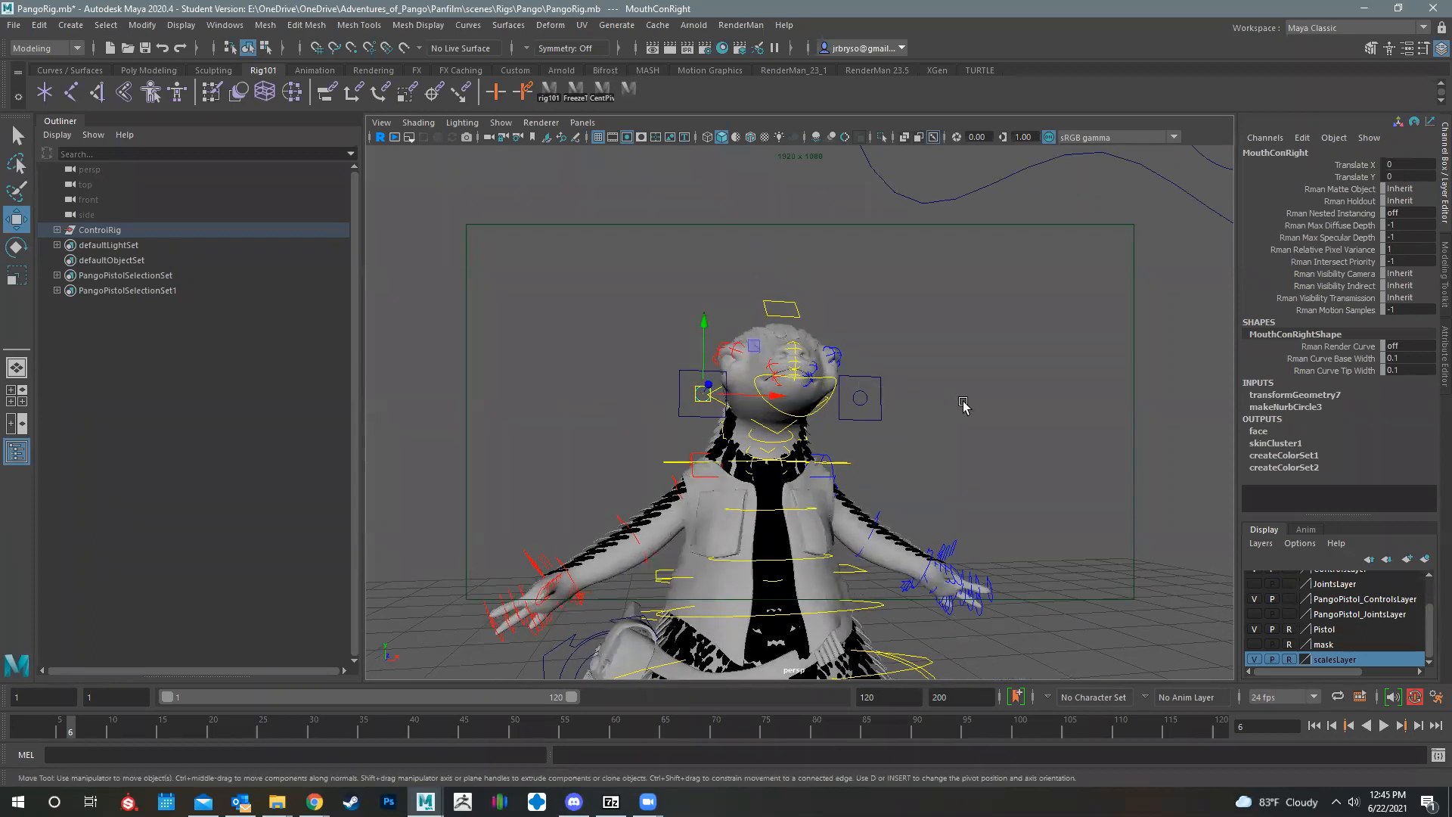
pyautogui.keyDown('alt'); pyautogui.moveTo(880, 428); pyautogui.dragTo(1387, 246); pyautogui.keyUp('alt')
pyautogui.click(867, 252)
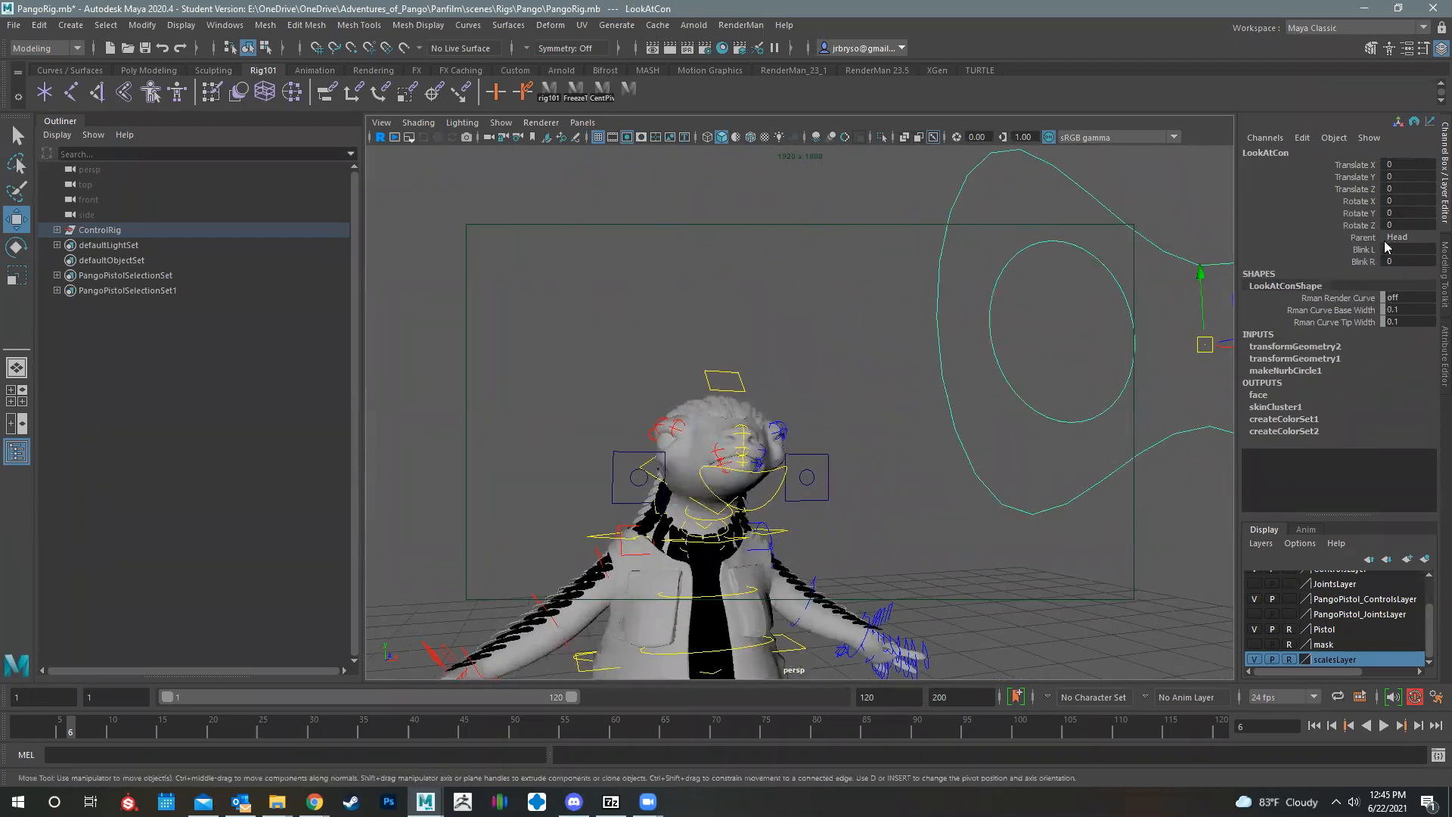
pyautogui.click(1362, 250)
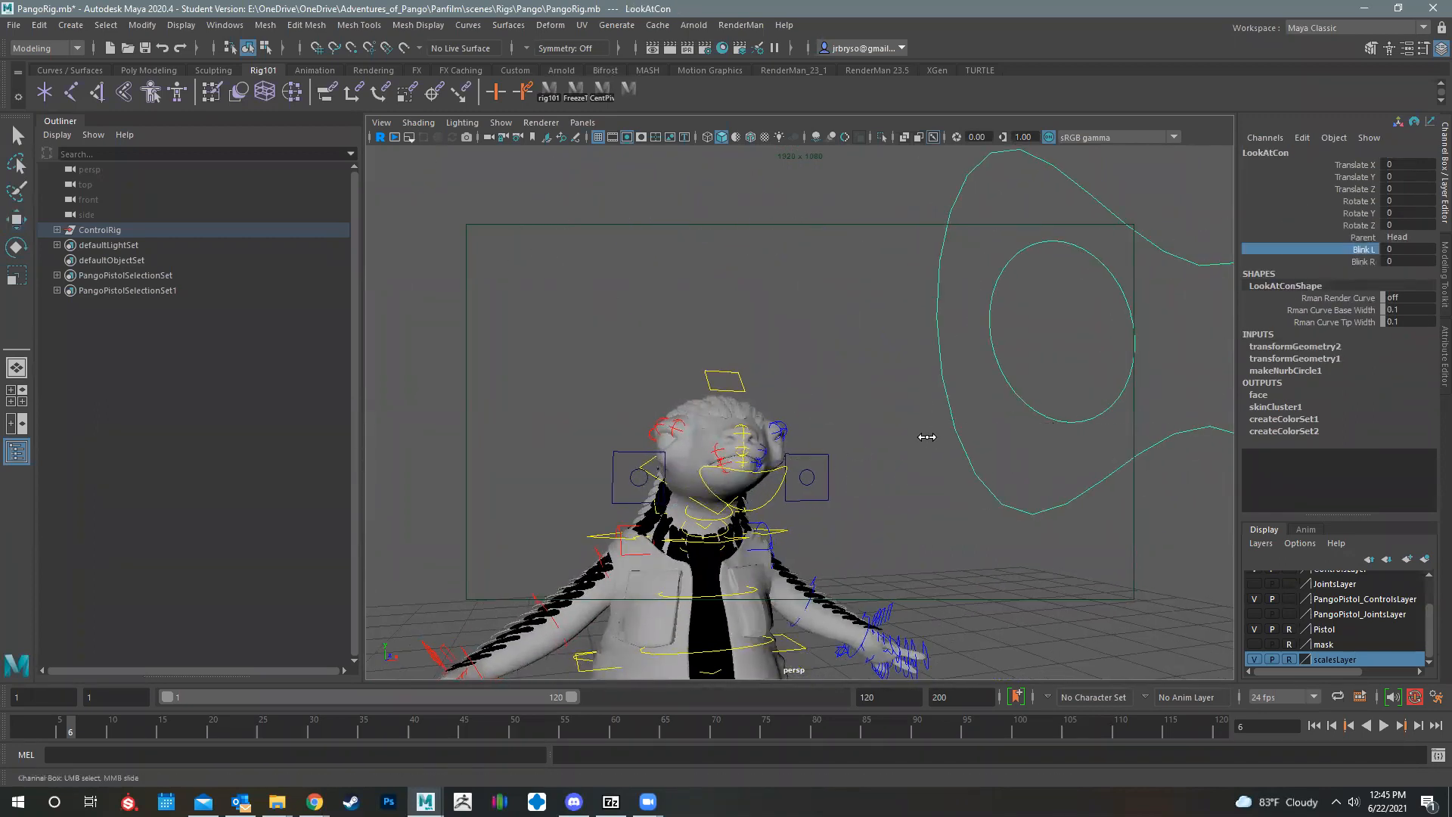
pyautogui.hotkey('ctrl', 'z')
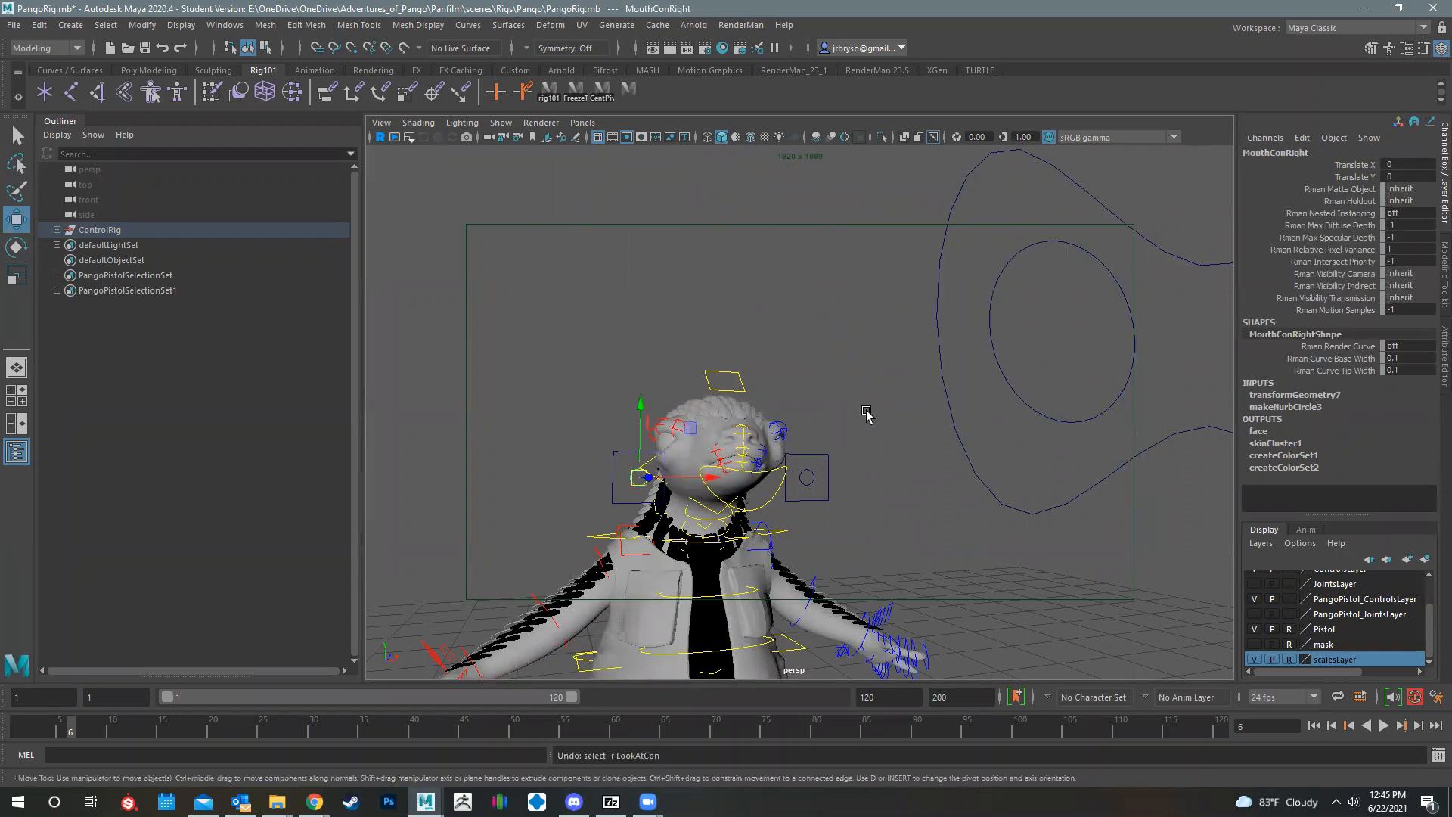
pyautogui.keyDown('alt'); pyautogui.moveTo(804, 378); pyautogui.dragTo(1060, 357); pyautogui.keyUp('alt')
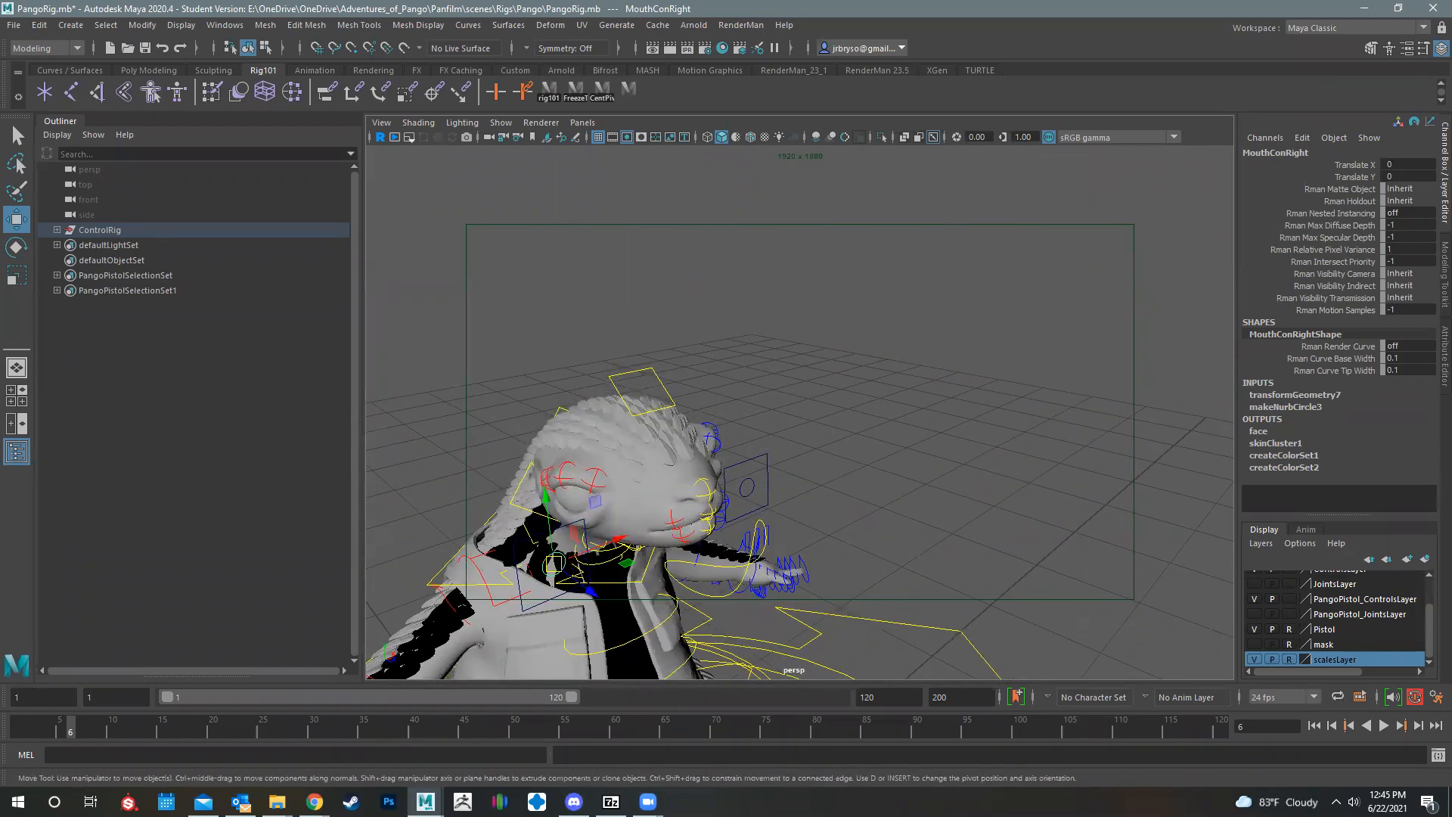